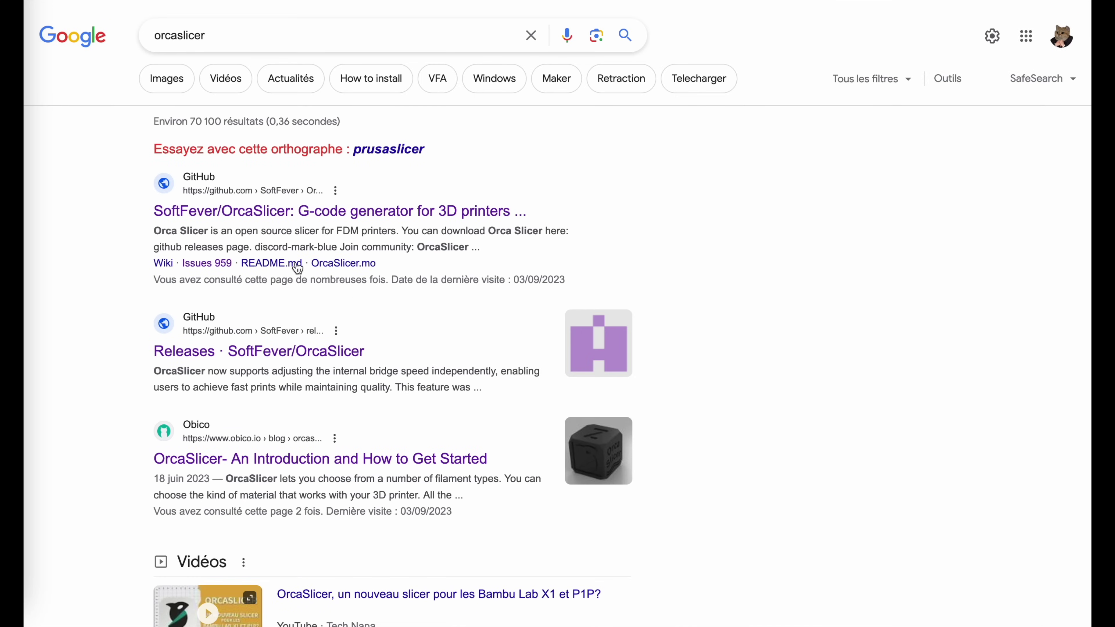
Step: Open the SoftFever/OrcaSlicer GitHub repository and look through its OrcaSlicer V1.6.6 official release page
{"action": "left_click", "coordinate": [249, 217]}
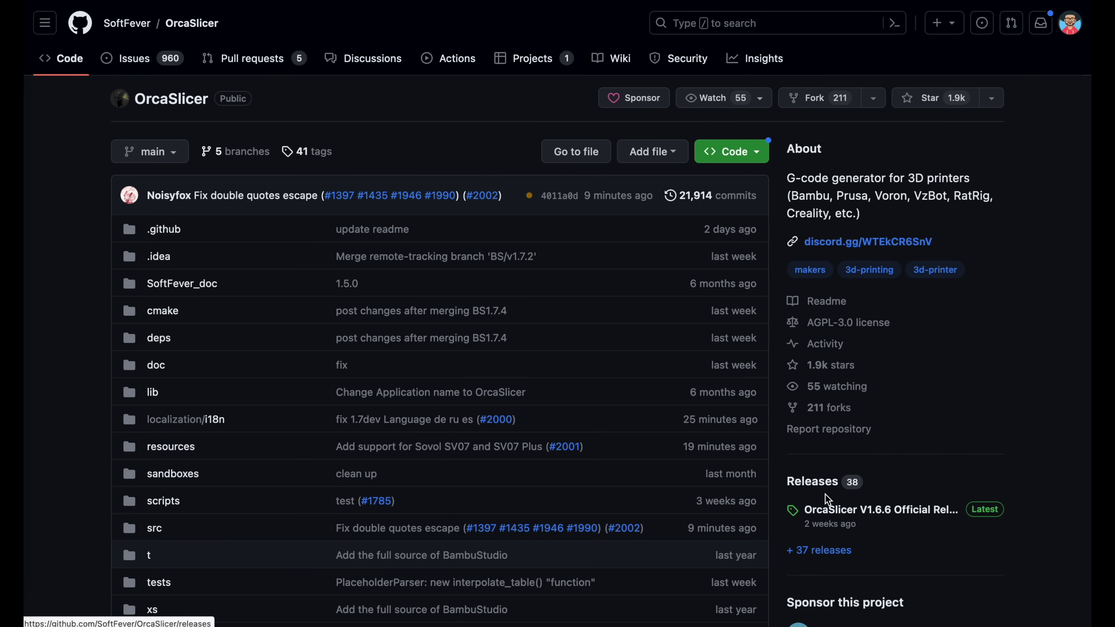
{"action": "left_click", "coordinate": [830, 517]}
{"action": "scroll", "coordinate": [225, 379], "scroll_direction": "down", "scroll_amount": 6}
{"action": "scroll", "coordinate": [228, 369], "scroll_direction": "down", "scroll_amount": 4}
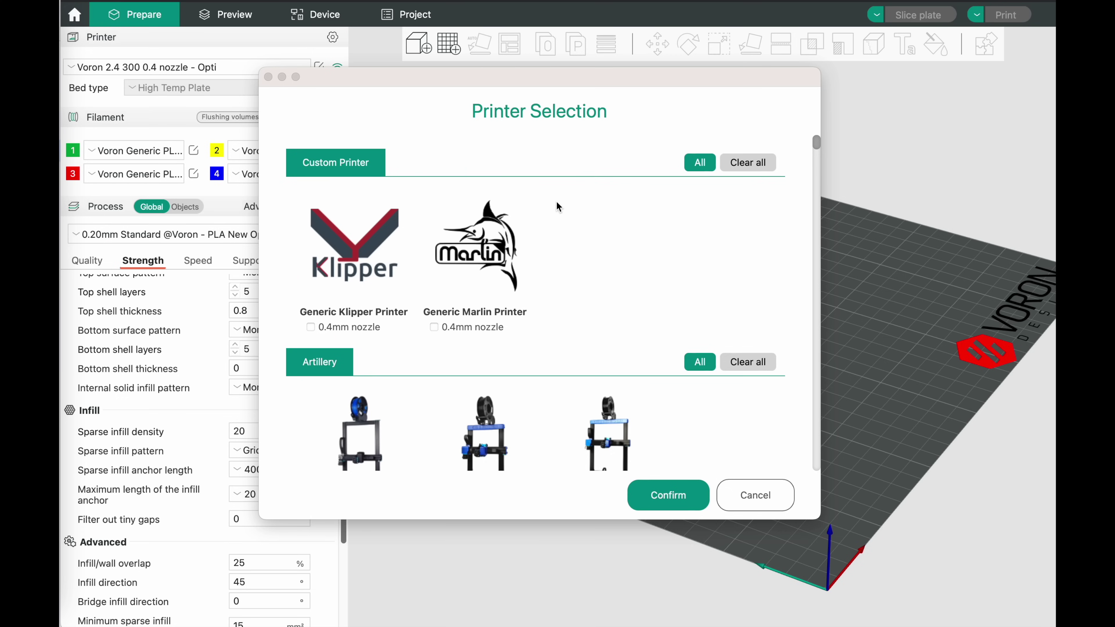
Step: Switch to OrcaSlicer and look through the supported printer brands and models in the printer selection, from Custom Printer to Qidi
{"action": "scroll", "coordinate": [557, 202], "scroll_direction": "down", "scroll_amount": 5}
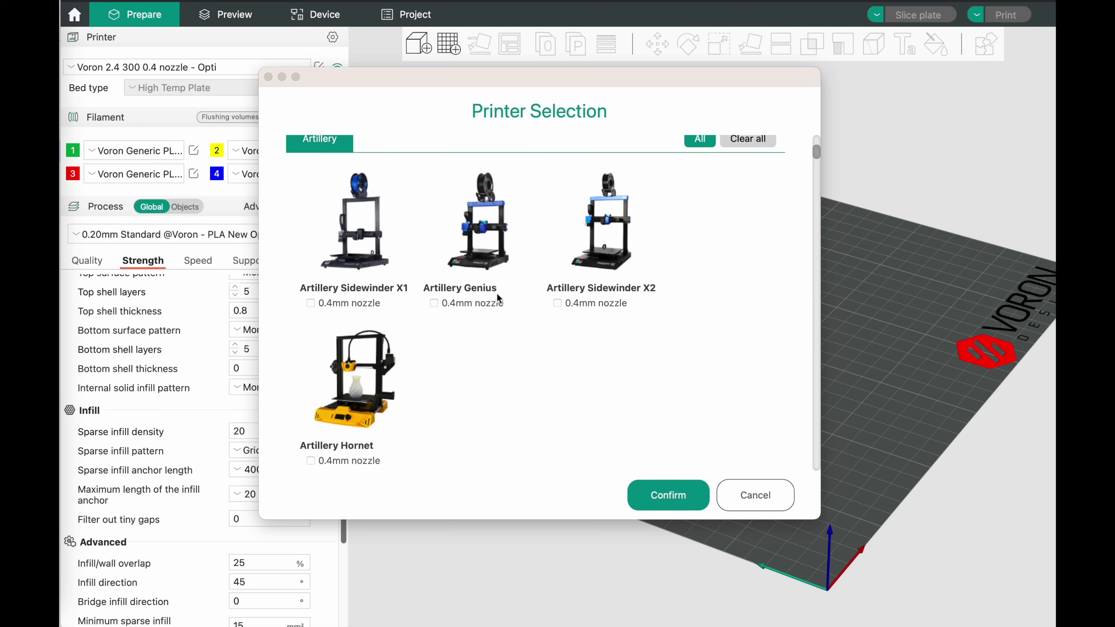
{"action": "scroll", "coordinate": [511, 297], "scroll_direction": "down", "scroll_amount": 15}
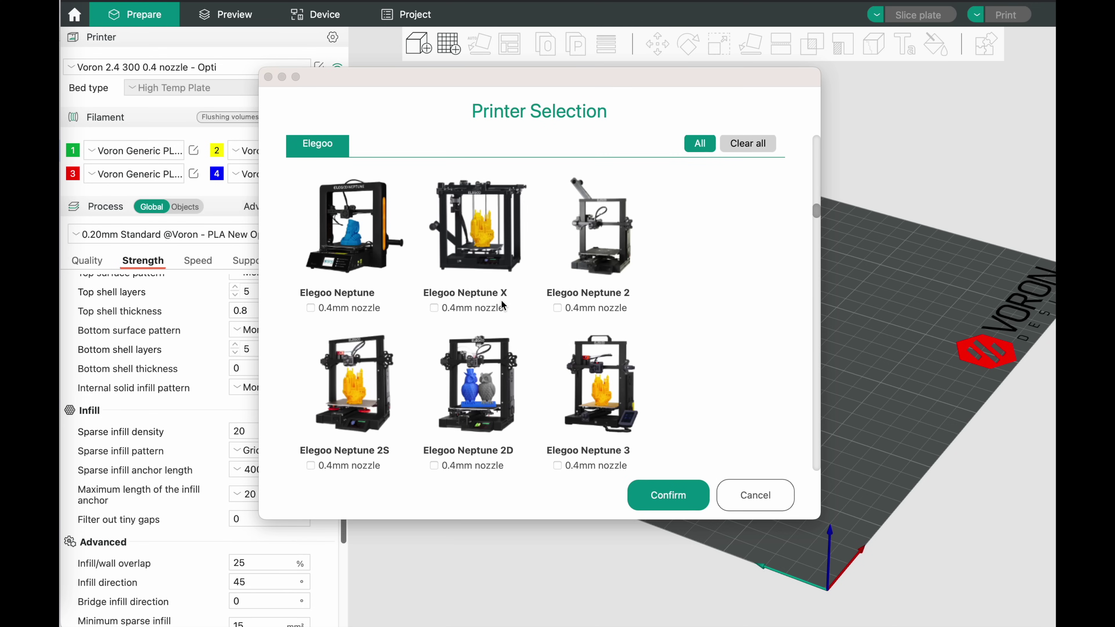
{"action": "scroll", "coordinate": [502, 303], "scroll_direction": "down", "scroll_amount": 5}
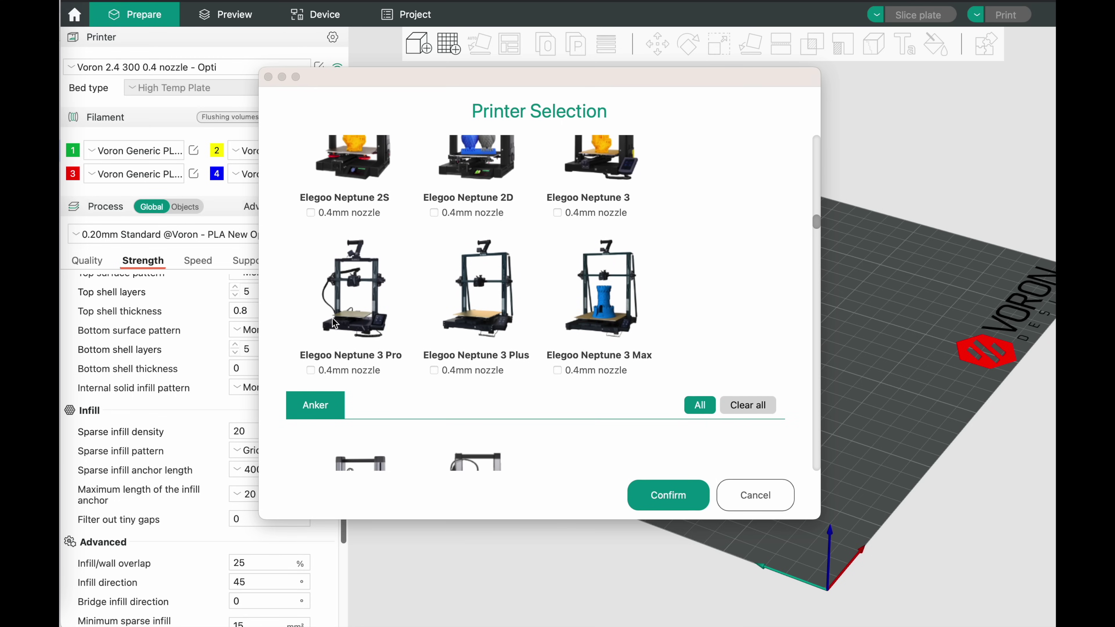
{"action": "scroll", "coordinate": [294, 284], "scroll_direction": "down", "scroll_amount": 1}
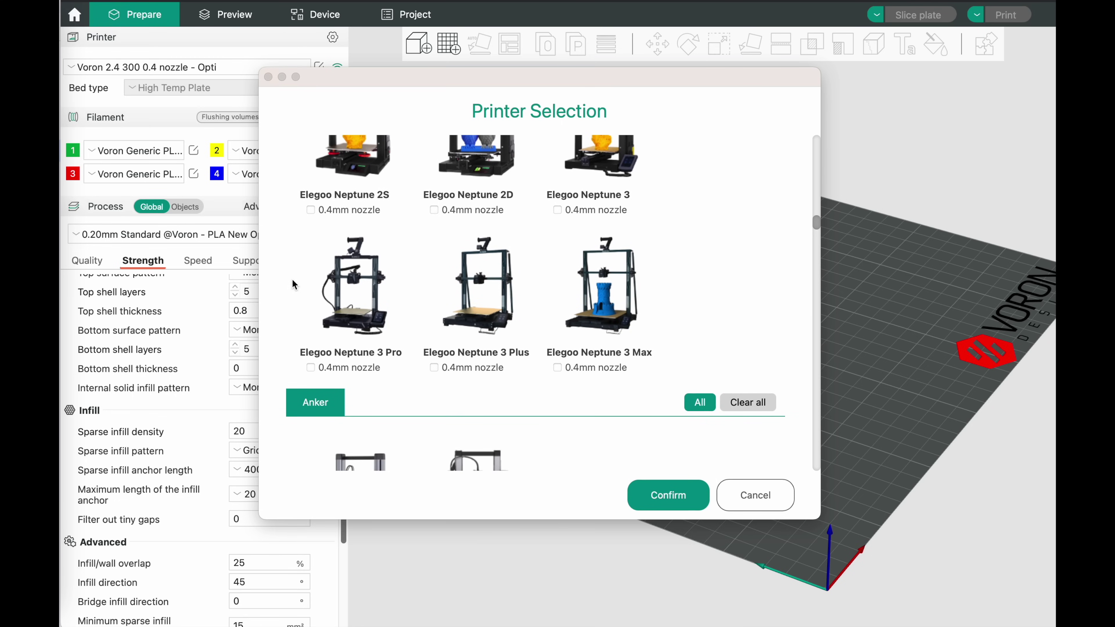
{"action": "scroll", "coordinate": [292, 279], "scroll_direction": "down", "scroll_amount": 10}
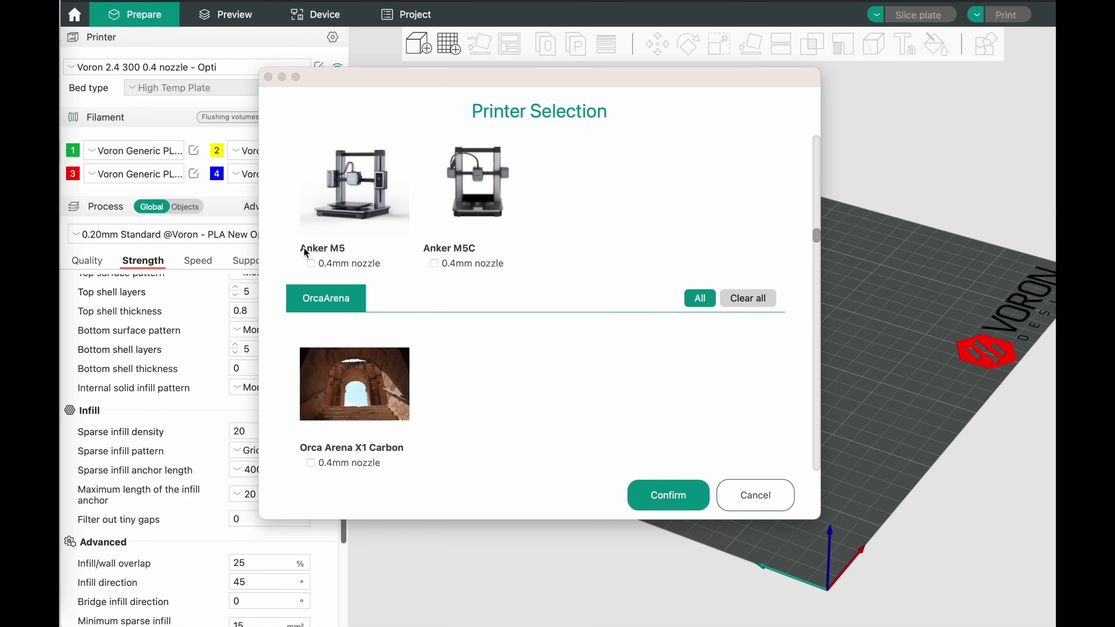
{"action": "scroll", "coordinate": [304, 250], "scroll_direction": "down", "scroll_amount": 15}
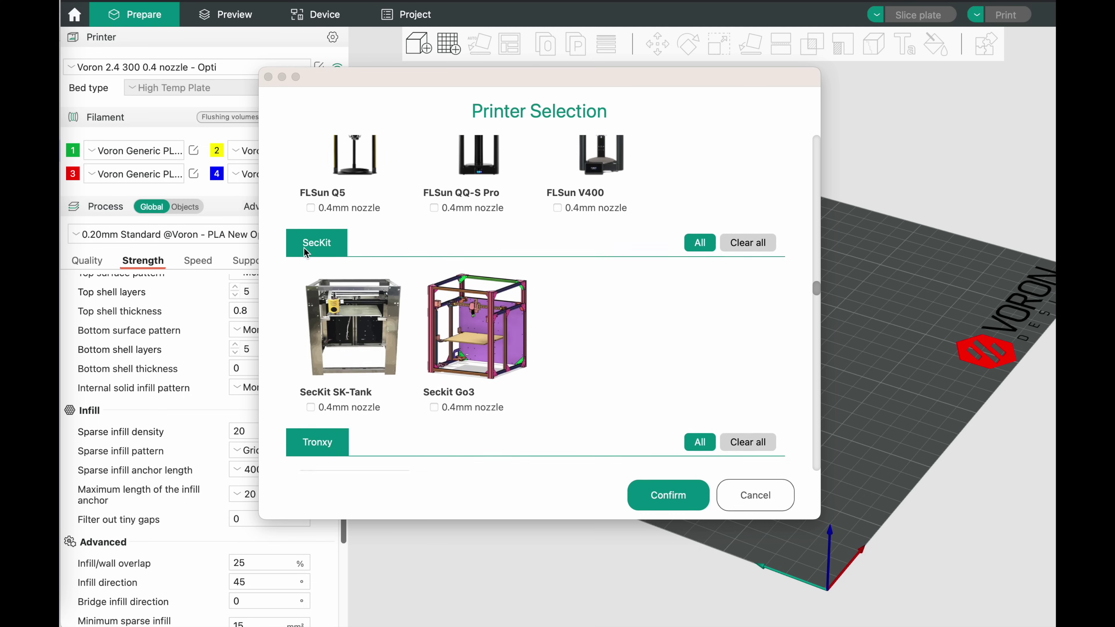
{"action": "scroll", "coordinate": [305, 247], "scroll_direction": "down", "scroll_amount": 15}
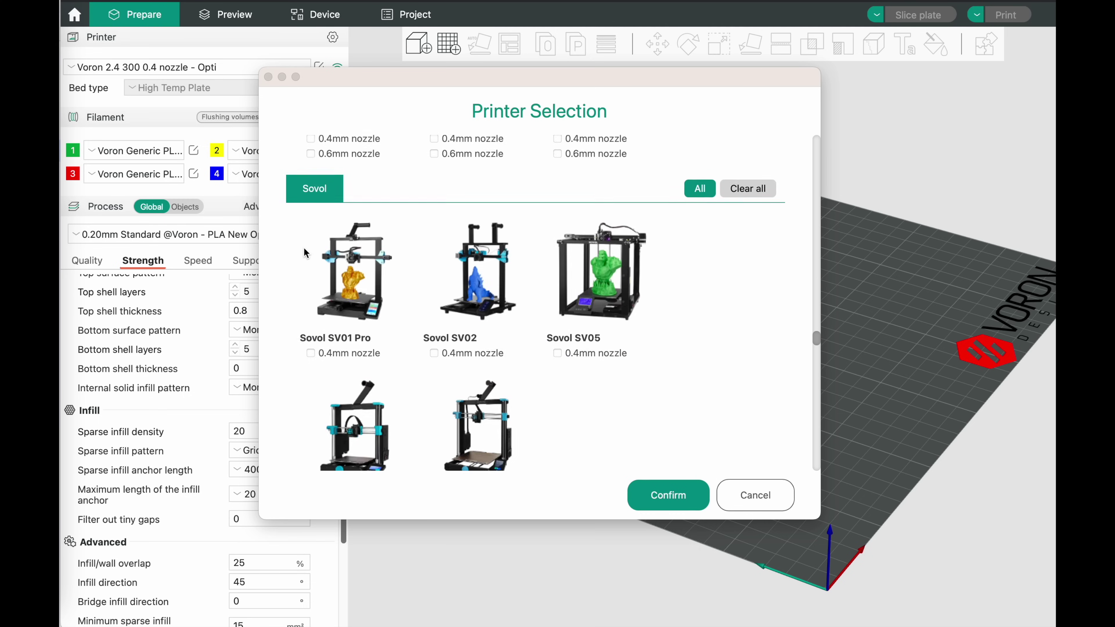
{"action": "scroll", "coordinate": [304, 248], "scroll_direction": "down", "scroll_amount": 15}
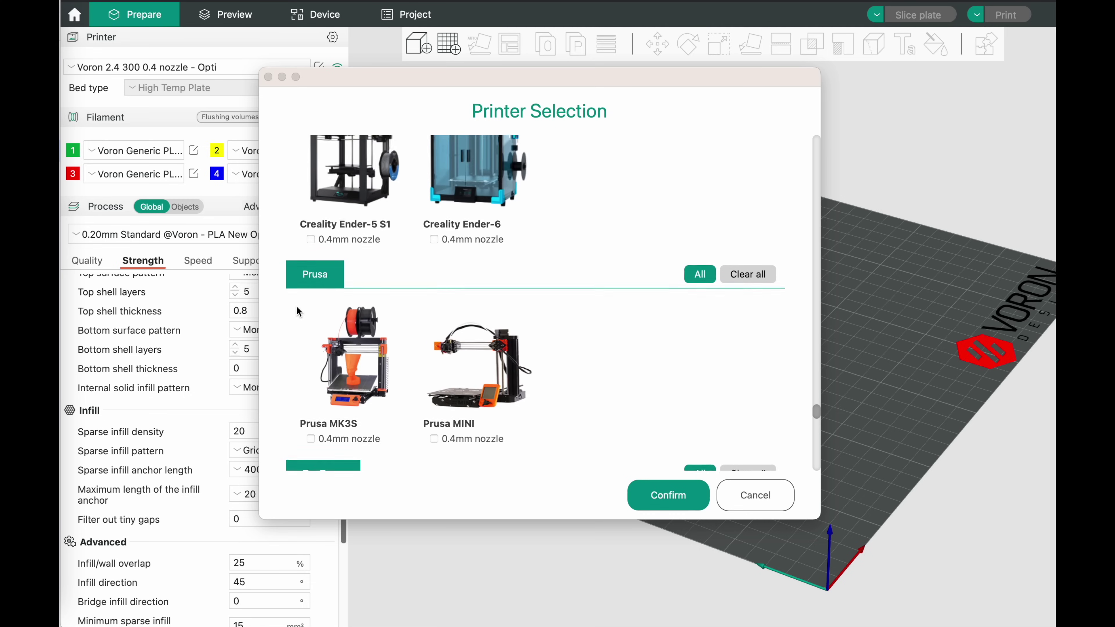
{"action": "scroll", "coordinate": [297, 308], "scroll_direction": "down", "scroll_amount": 10}
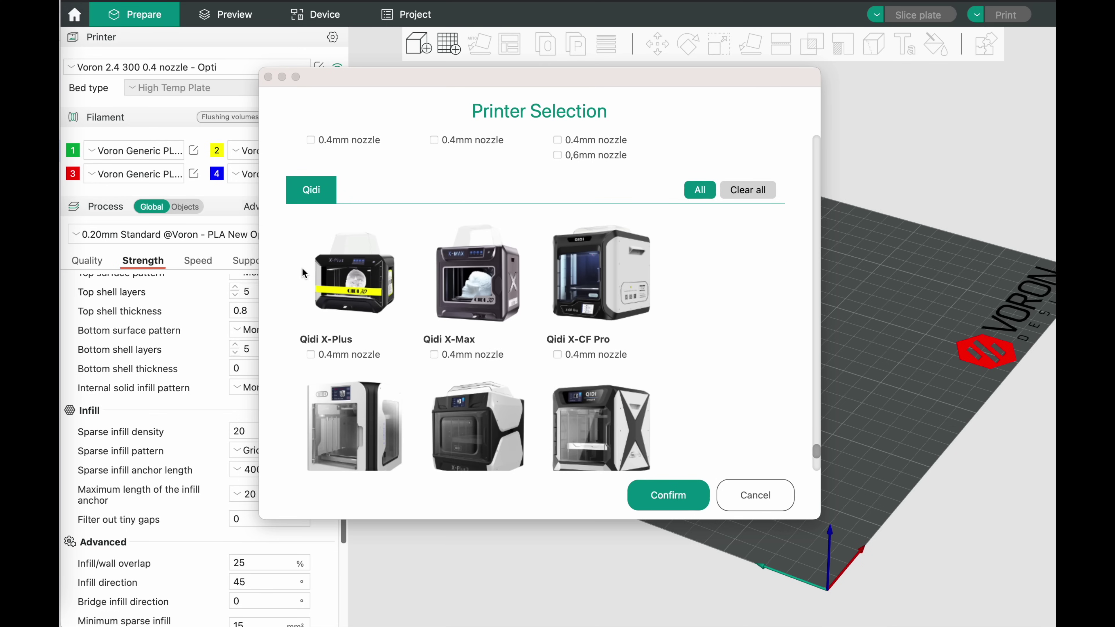
{"action": "scroll", "coordinate": [303, 271], "scroll_direction": "down", "scroll_amount": 4}
{"action": "scroll", "coordinate": [303, 272], "scroll_direction": "up", "scroll_amount": 3}
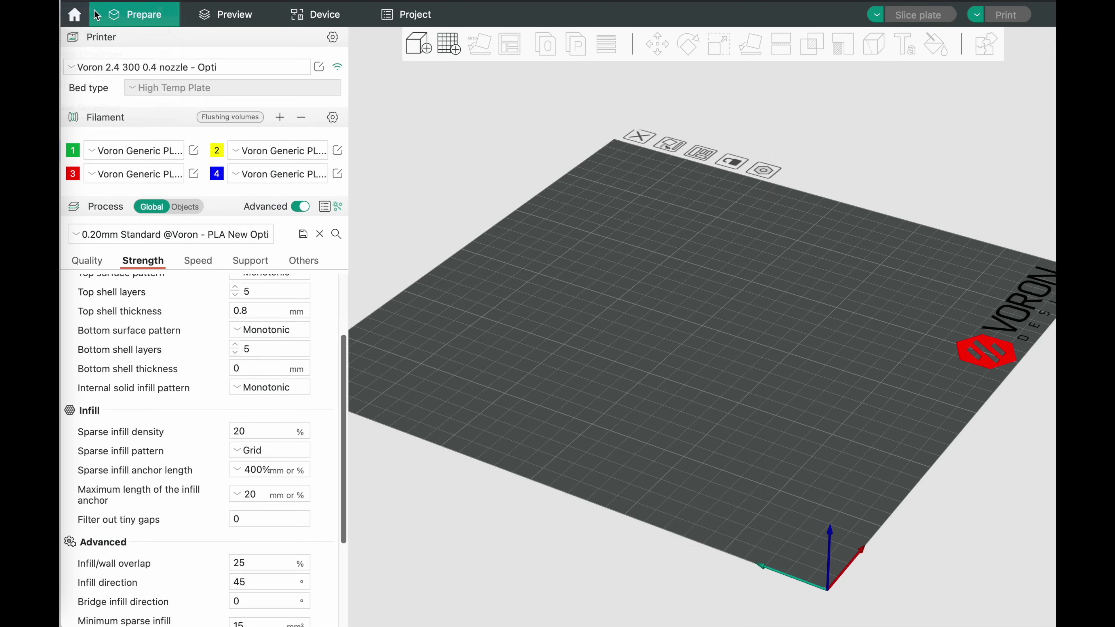
Step: Review the available language, login region and units options in the application preferences, then close them
{"action": "key", "text": "super+comma"}
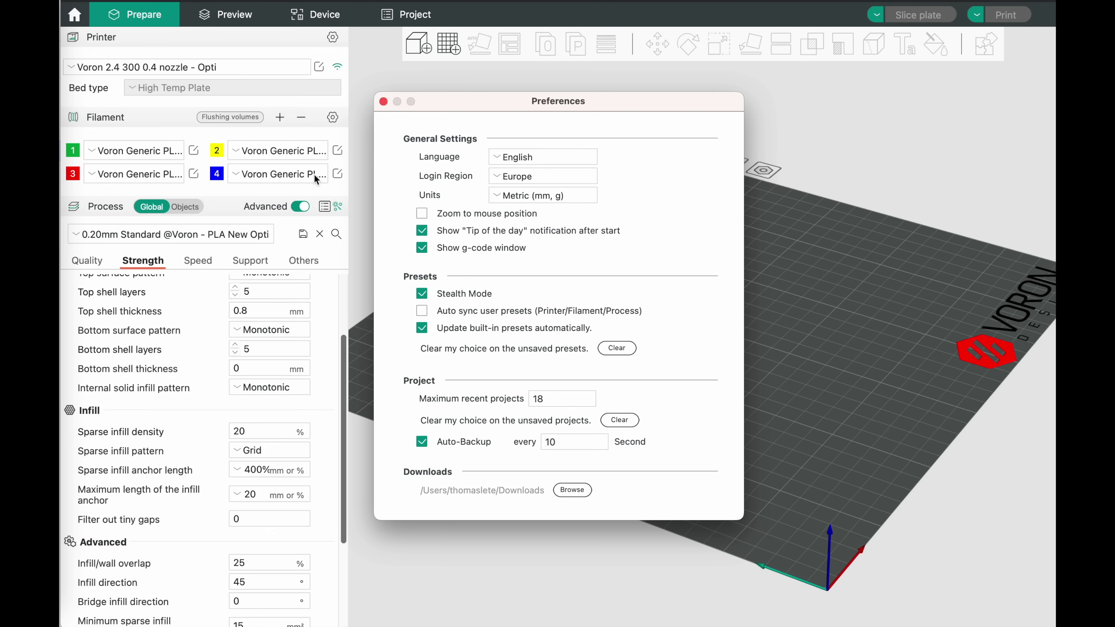
{"action": "left_click", "coordinate": [549, 158]}
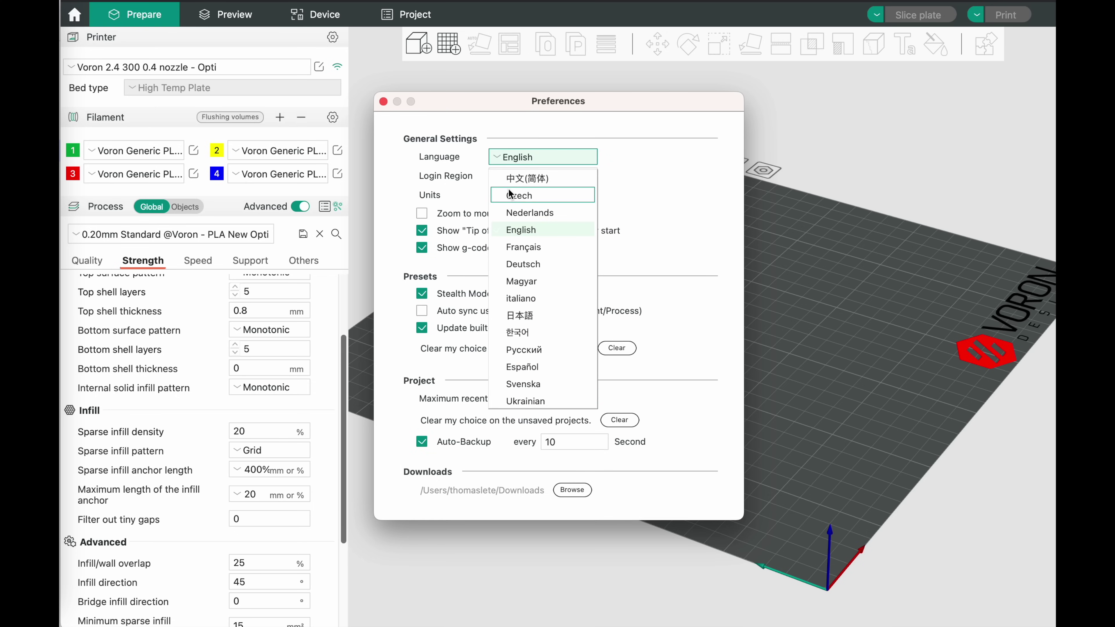
{"action": "left_click", "coordinate": [503, 159]}
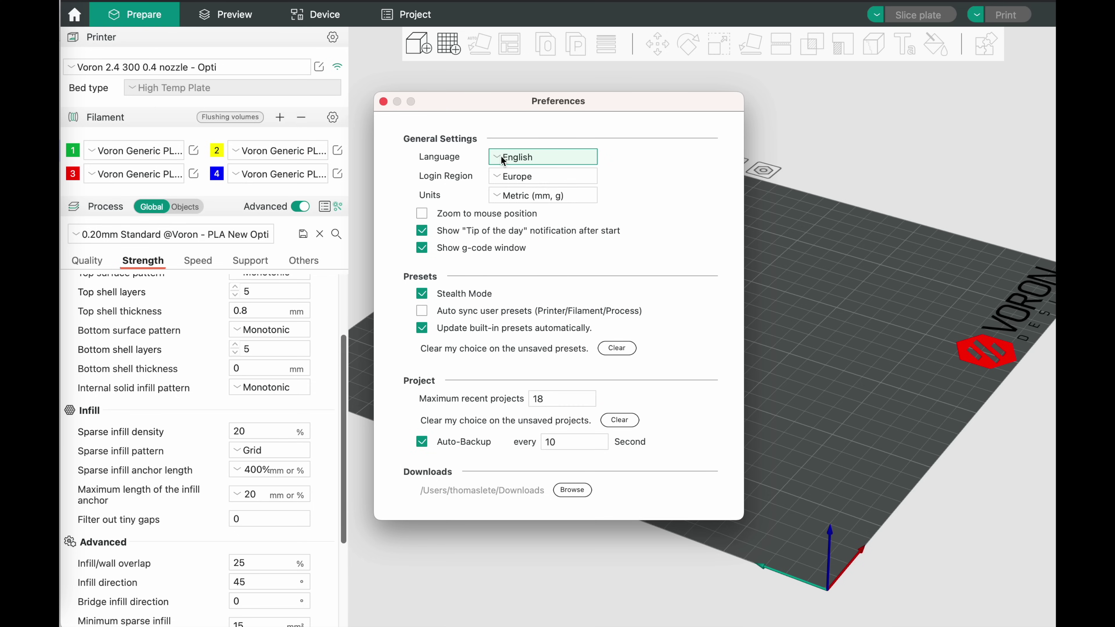
{"action": "left_click", "coordinate": [532, 175]}
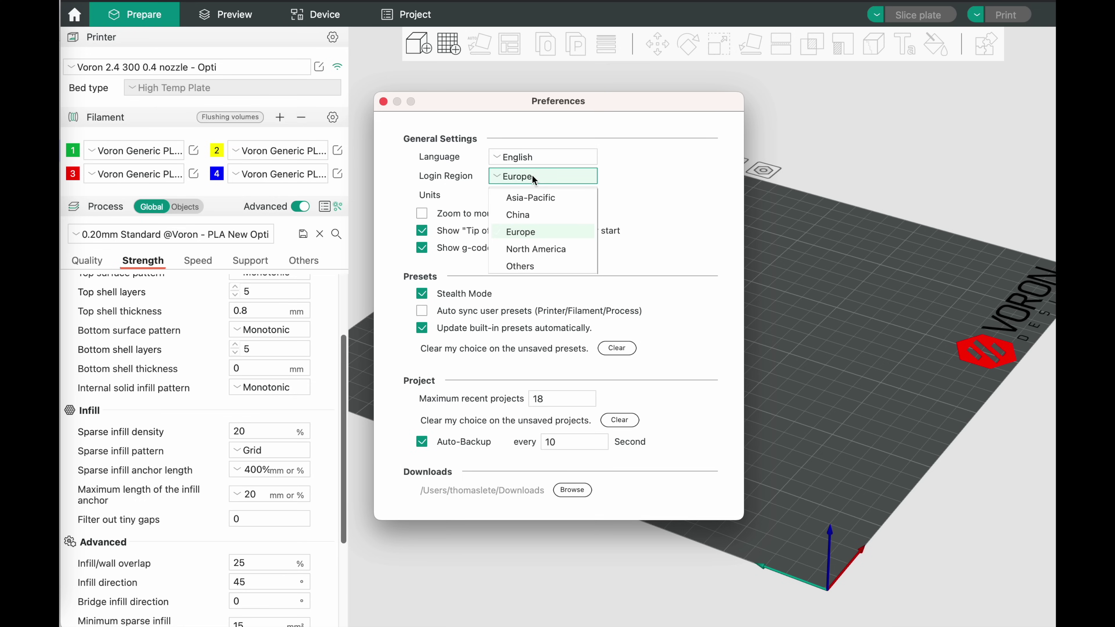
{"action": "left_click", "coordinate": [533, 175]}
{"action": "left_click", "coordinate": [529, 197]}
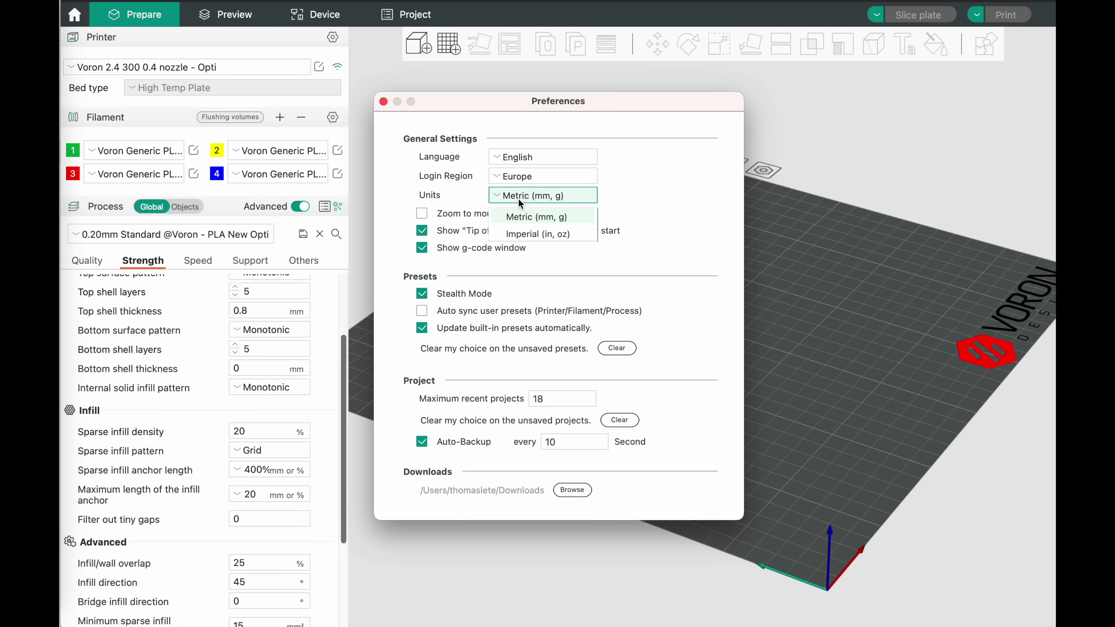
{"action": "left_click", "coordinate": [518, 198]}
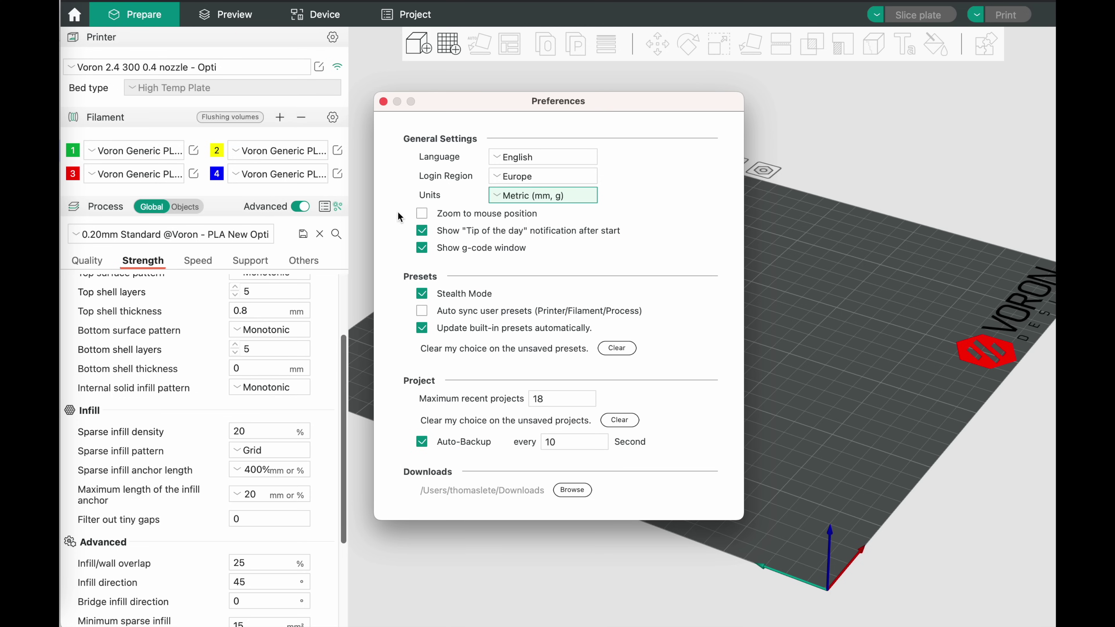
{"action": "left_click", "coordinate": [384, 102]}
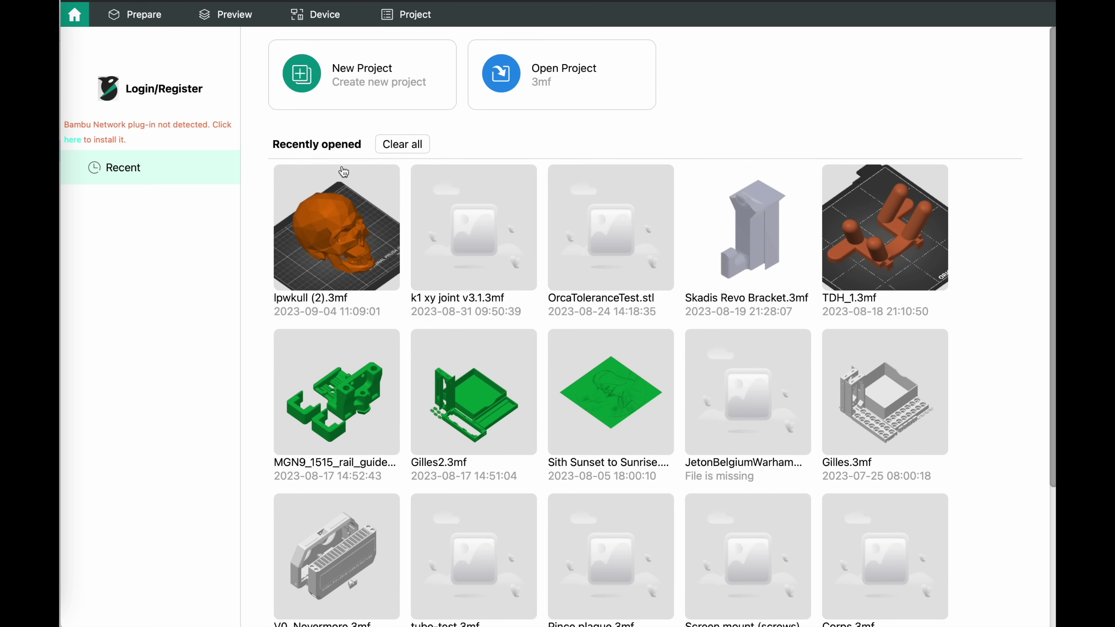
Step: Look through the Prepare, Preview, Device and Project views, finishing on the printer's Device dashboard
{"action": "left_click", "coordinate": [152, 19]}
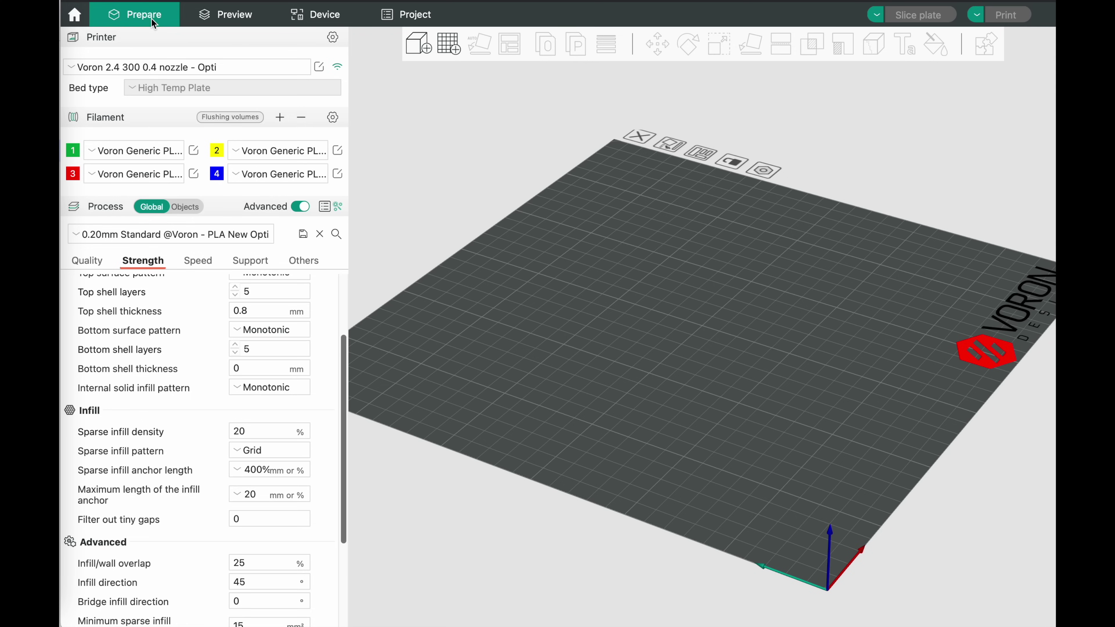
{"action": "left_click", "coordinate": [248, 20]}
{"action": "left_click", "coordinate": [334, 18]}
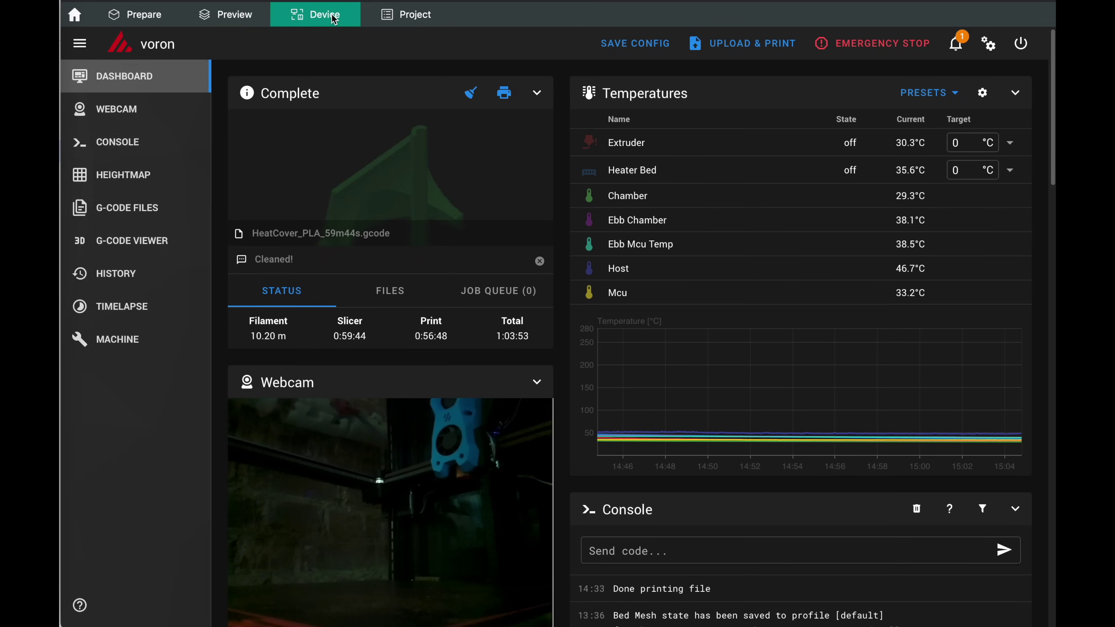
{"action": "left_click", "coordinate": [407, 18]}
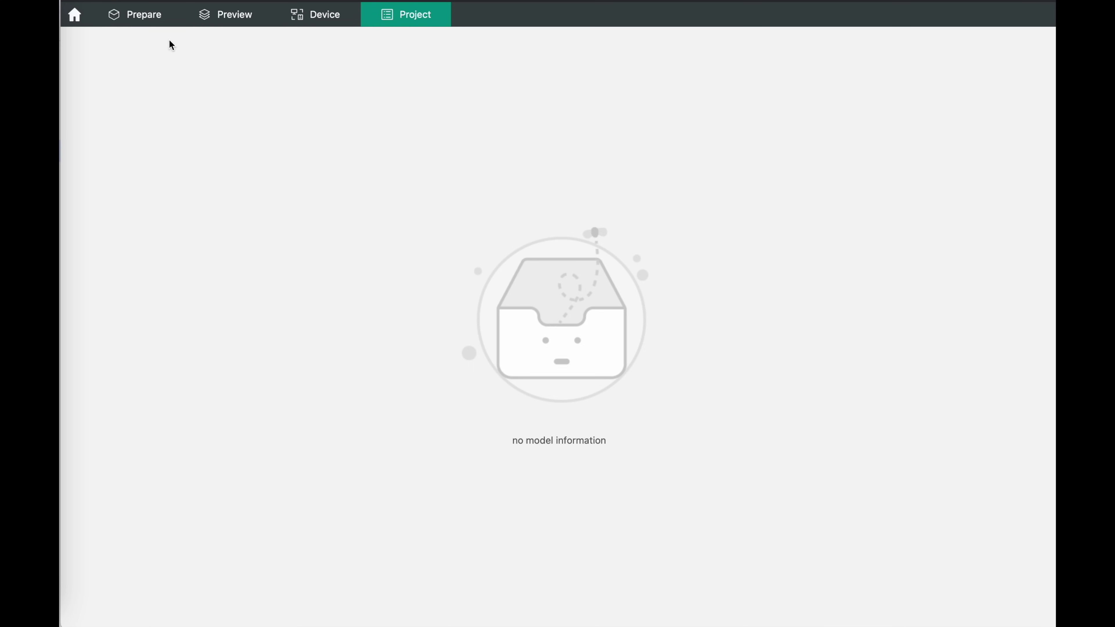
{"action": "left_click", "coordinate": [140, 19]}
{"action": "left_click", "coordinate": [233, 17]}
{"action": "left_click", "coordinate": [315, 18]}
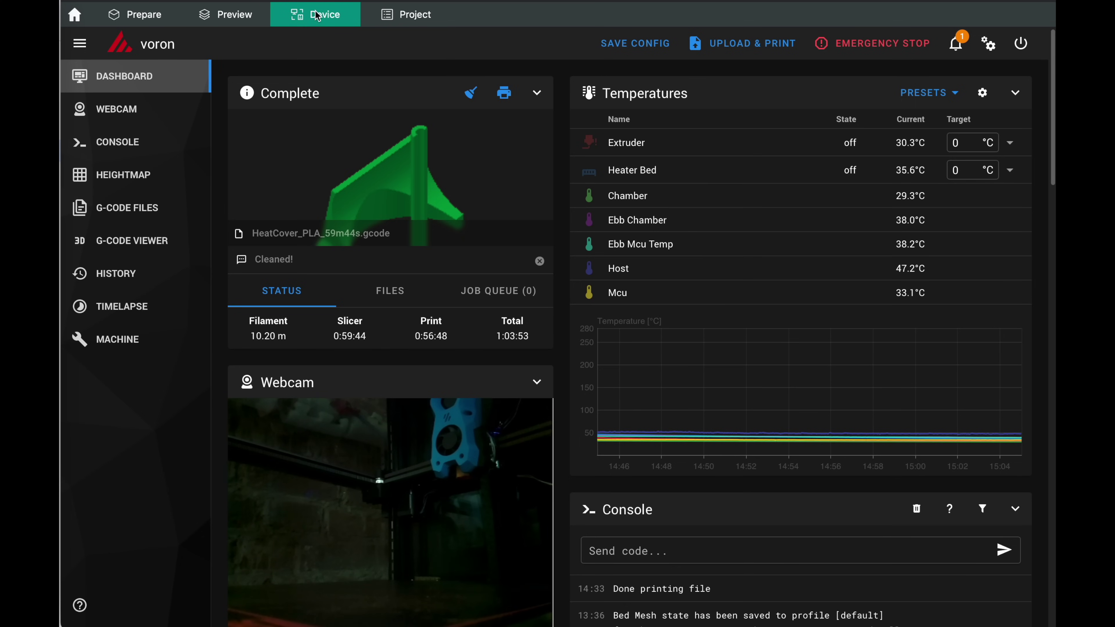
{"action": "mouse_move", "coordinate": [733, 413]}
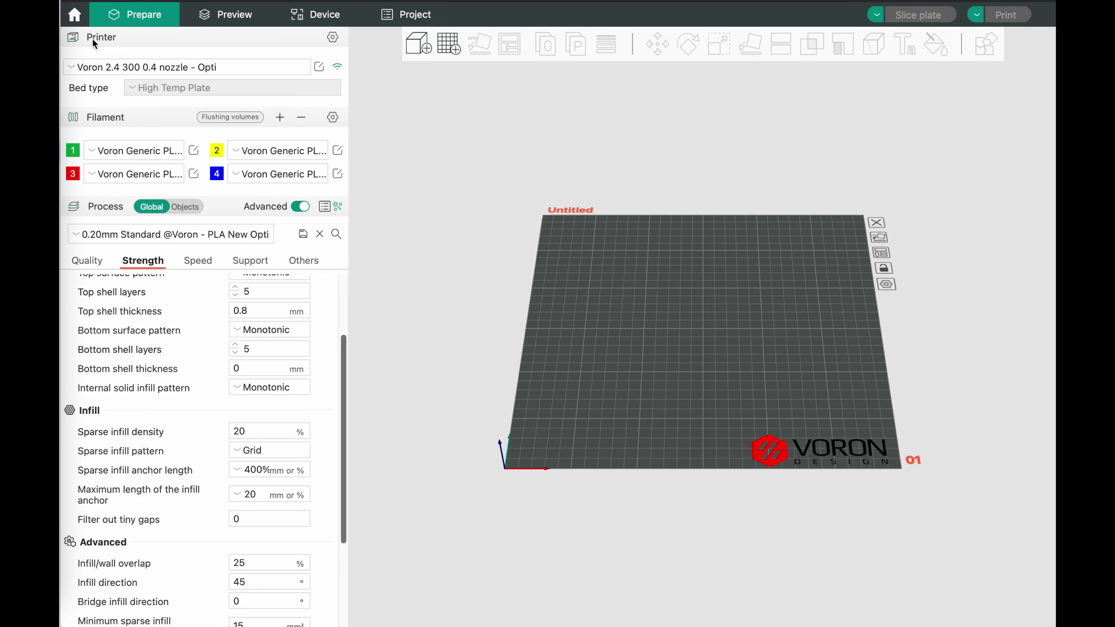
Step: Review the user and system printer presets and the printer selection without choosing a different printer
{"action": "left_click", "coordinate": [117, 71]}
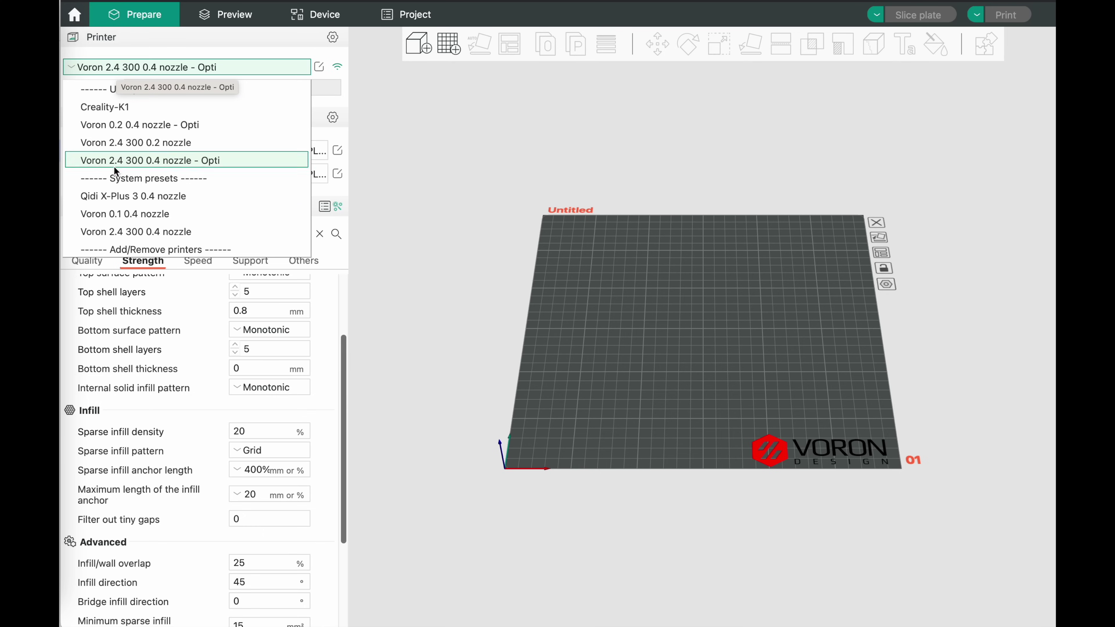
{"action": "left_click", "coordinate": [126, 70]}
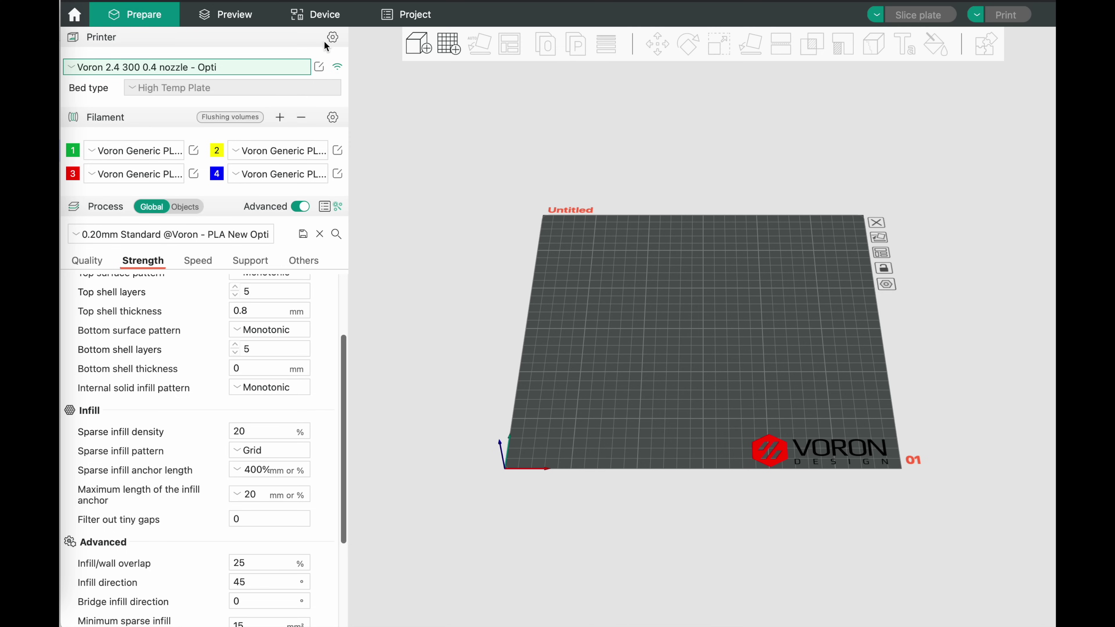
{"action": "left_click", "coordinate": [332, 37]}
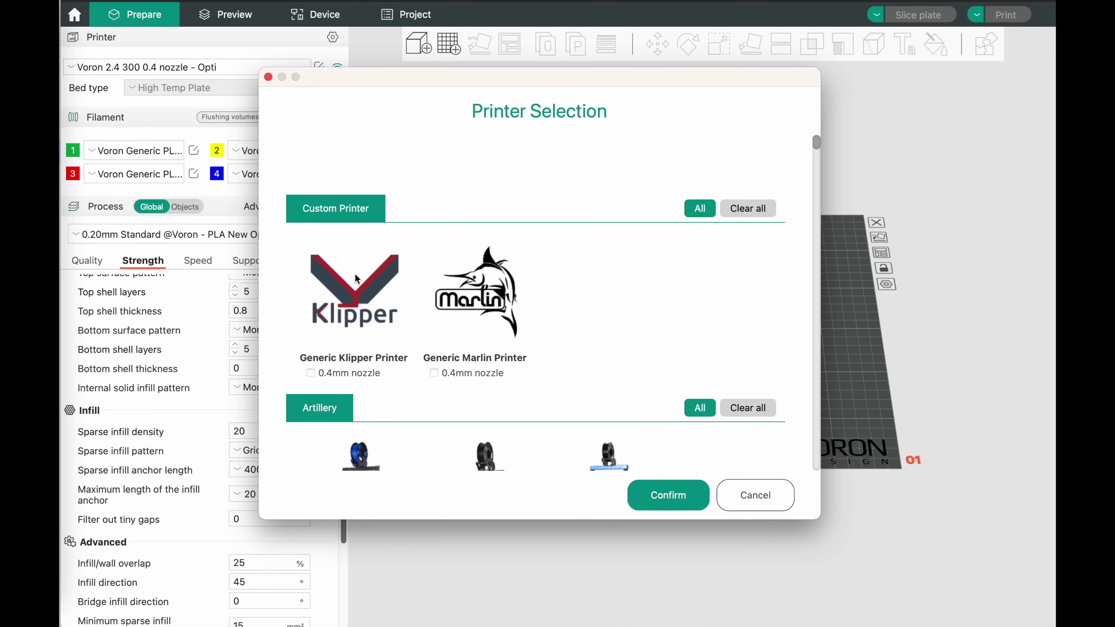
{"action": "left_click", "coordinate": [268, 77]}
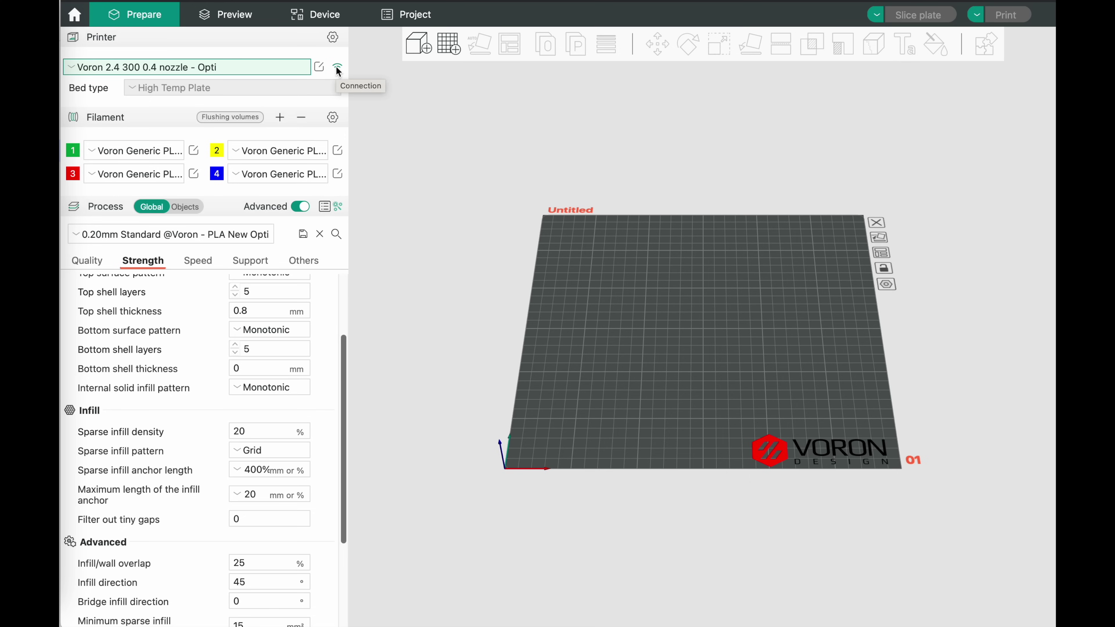
Step: Review the host type options and the hostname and Device UI fields in the Voron printer's network connection settings
{"action": "left_click", "coordinate": [337, 68]}
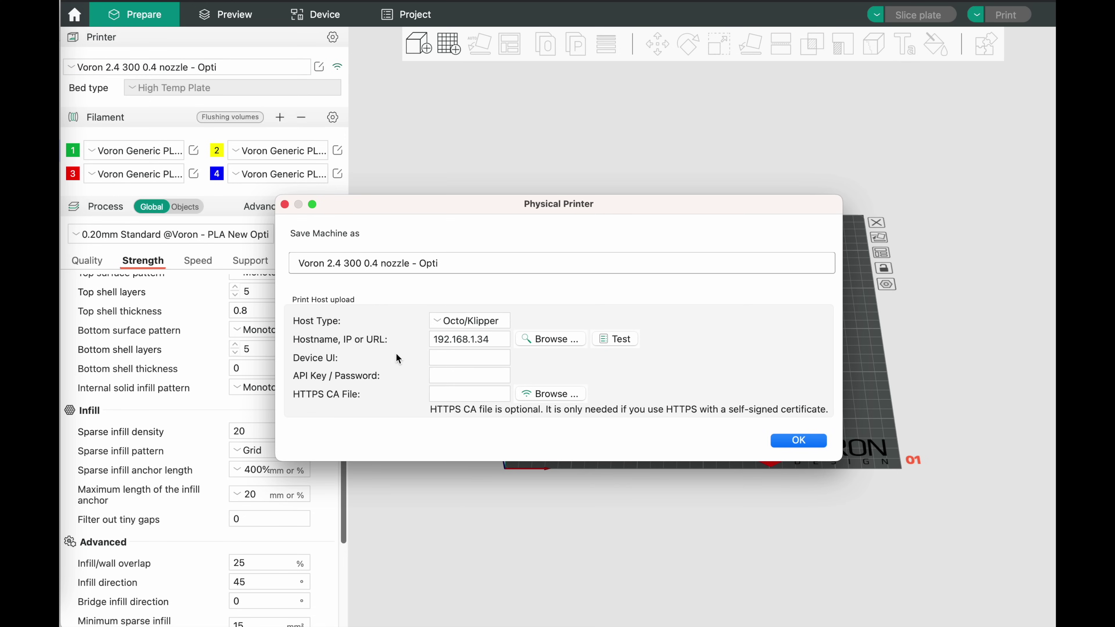
{"action": "left_click", "coordinate": [475, 321]}
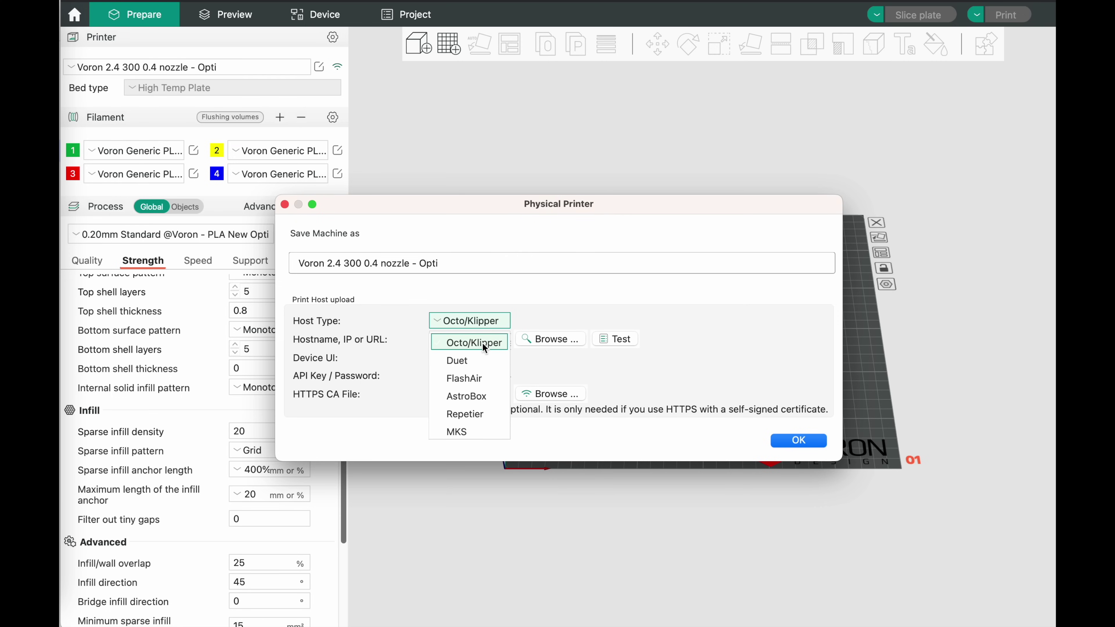
{"action": "left_click", "coordinate": [471, 316]}
{"action": "left_click", "coordinate": [454, 338]}
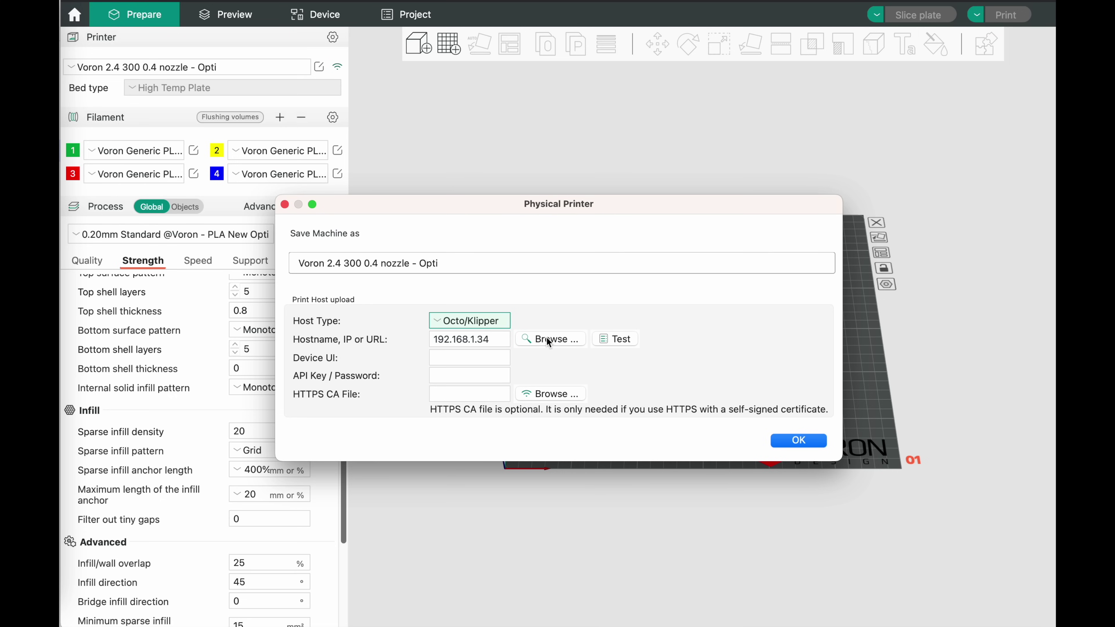
{"action": "left_click", "coordinate": [482, 355]}
{"action": "left_click", "coordinate": [798, 441]}
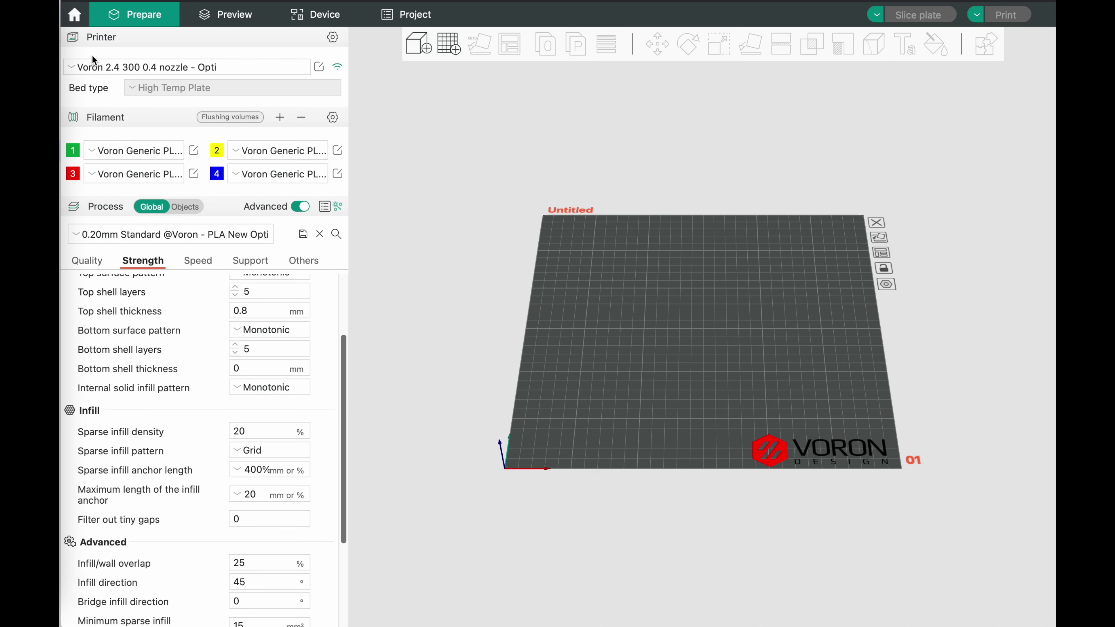
Step: Examine the basic information and machine G-code of the Voron 2.4 300 0.4 nozzle - Opti printer preset, through to the pause G-code
{"action": "left_click", "coordinate": [319, 67]}
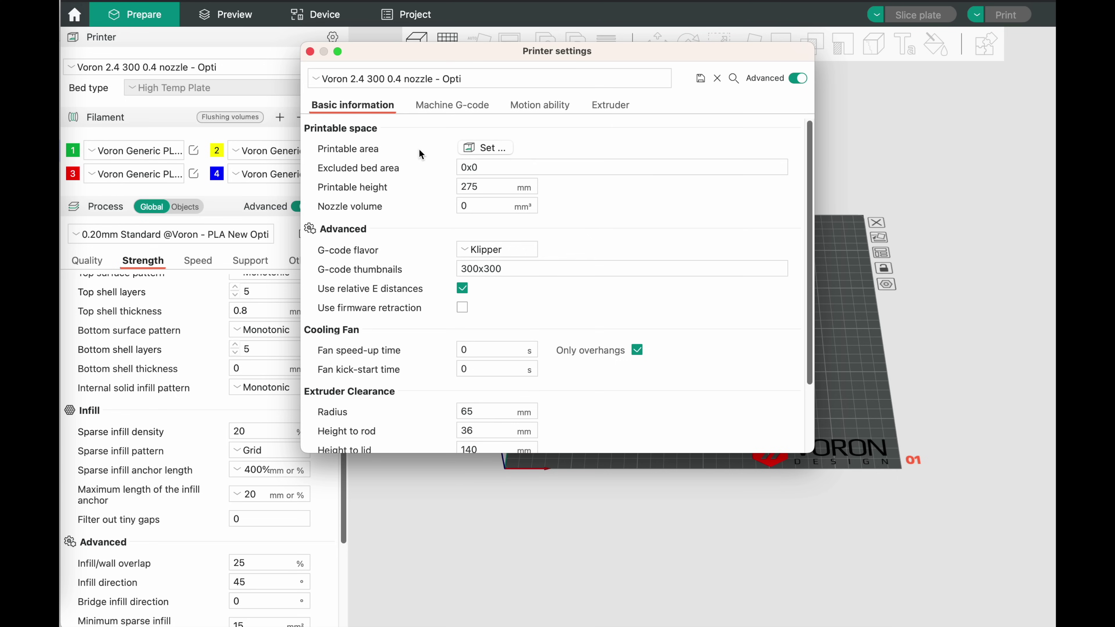
{"action": "left_click", "coordinate": [453, 105]}
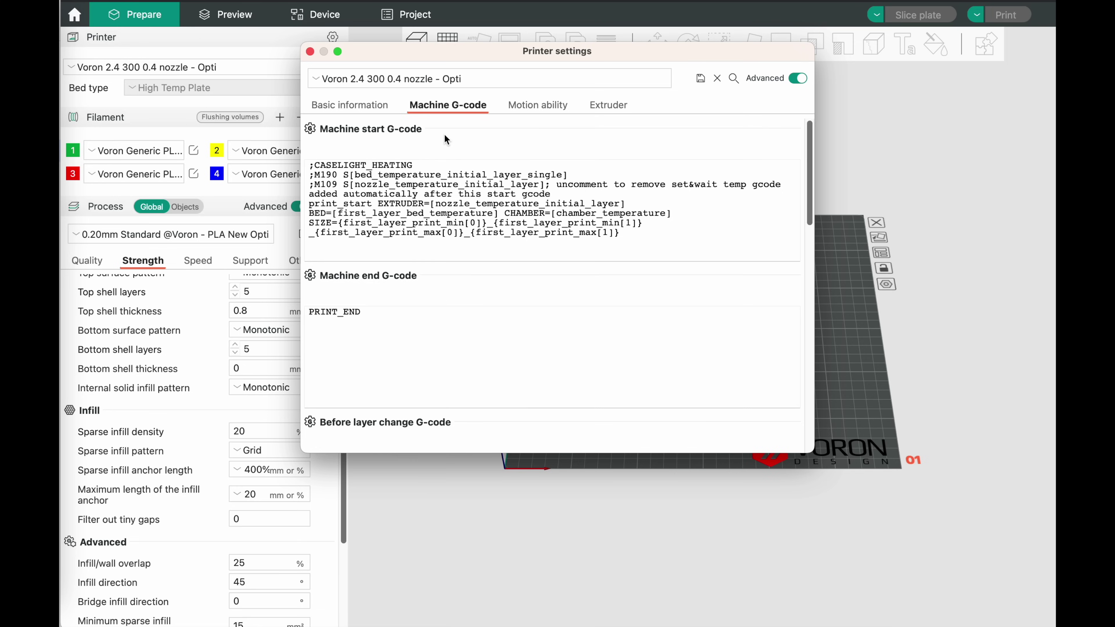
{"action": "left_click_drag", "start_coordinate": [809, 132], "coordinate": [807, 304]}
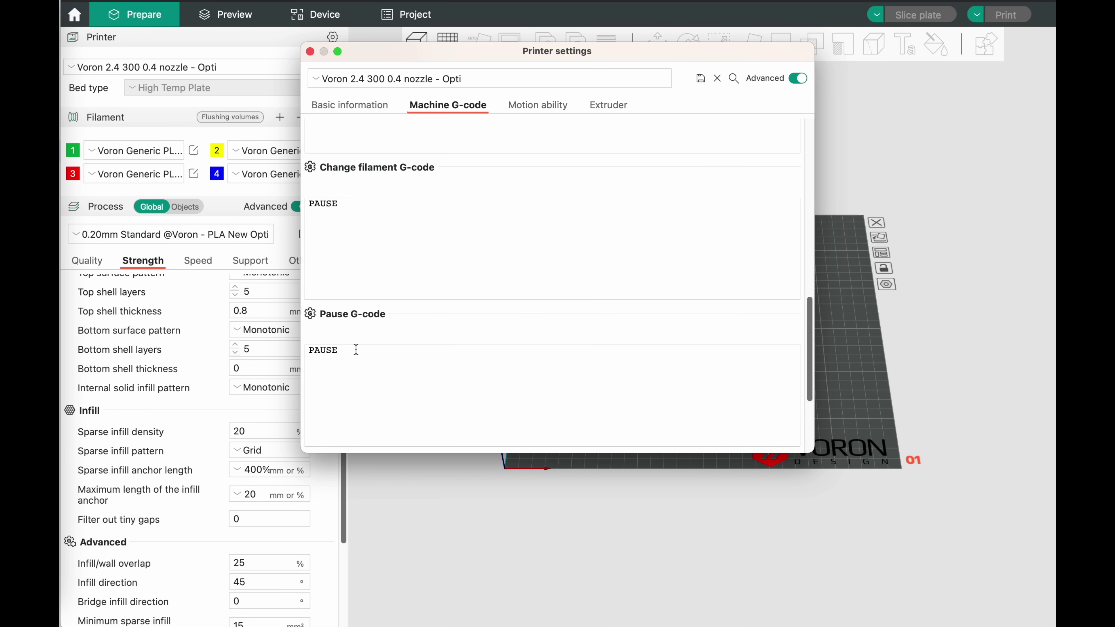
Step: Examine the printer preset's motion limits and extruder settings, including layer height limits and retraction, and close the printer settings
{"action": "left_click", "coordinate": [544, 98]}
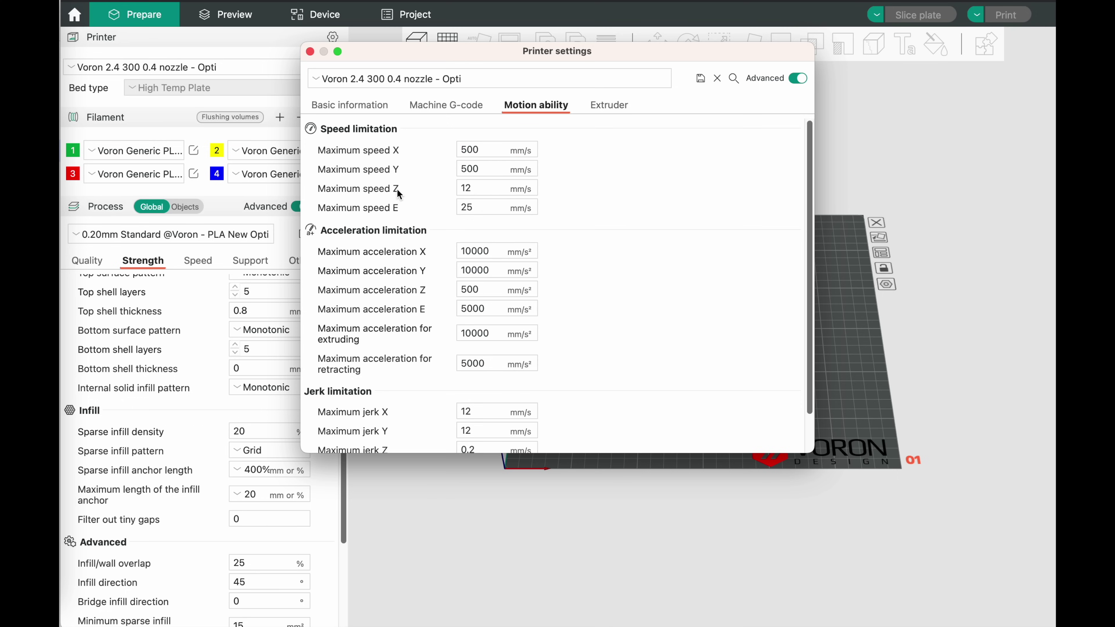
{"action": "scroll", "coordinate": [526, 224], "scroll_direction": "down", "scroll_amount": 2}
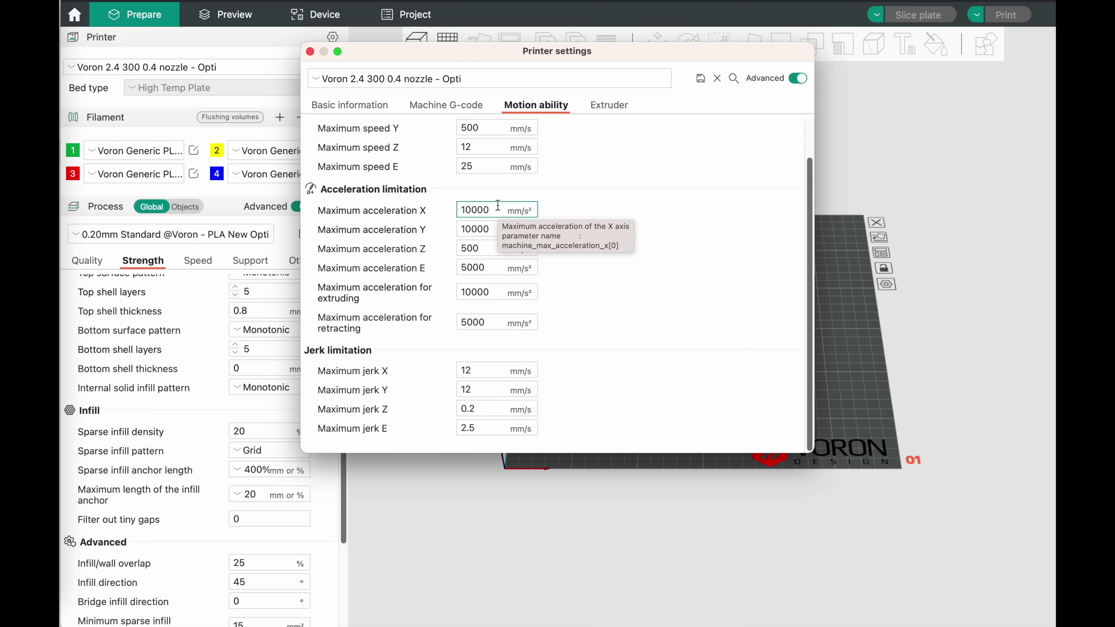
{"action": "left_click", "coordinate": [607, 104]}
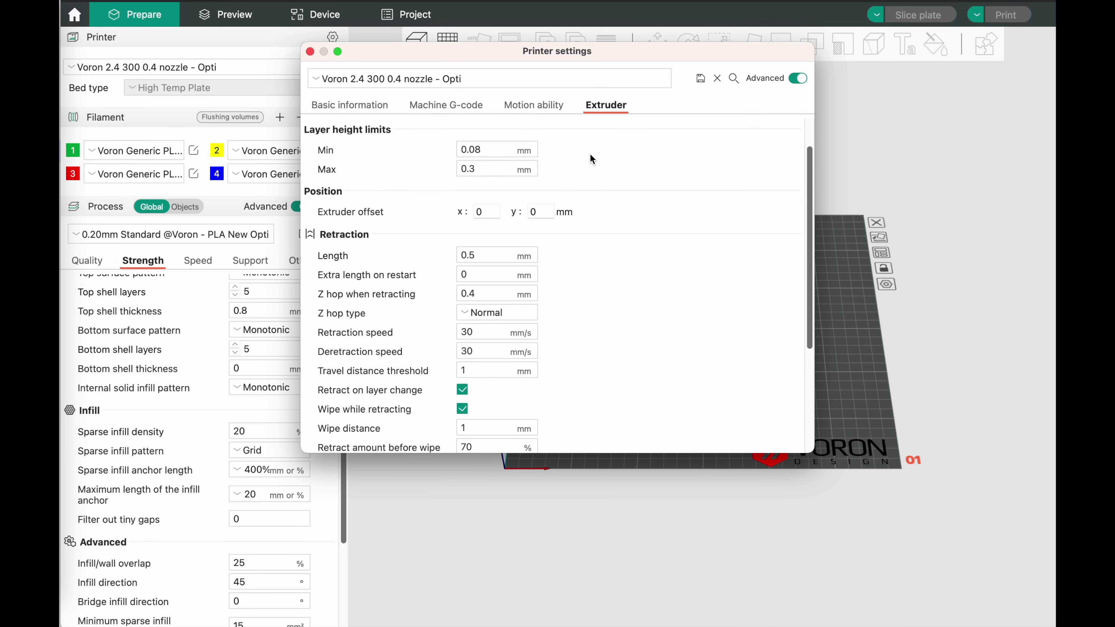
{"action": "scroll", "coordinate": [590, 155], "scroll_direction": "down", "scroll_amount": 8}
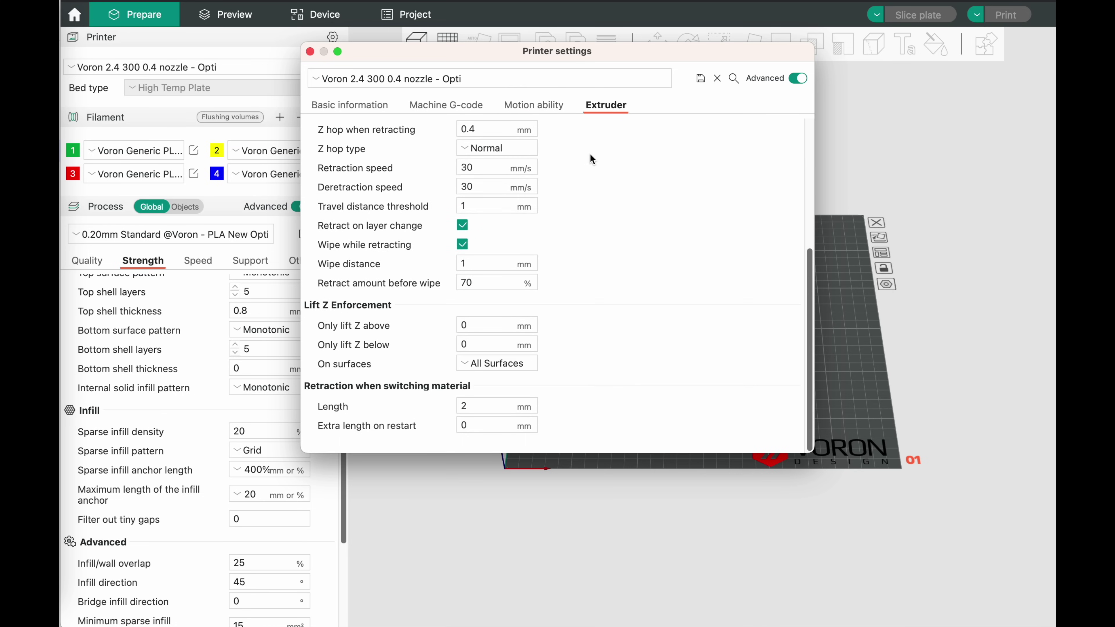
{"action": "scroll", "coordinate": [588, 167], "scroll_direction": "up", "scroll_amount": 10}
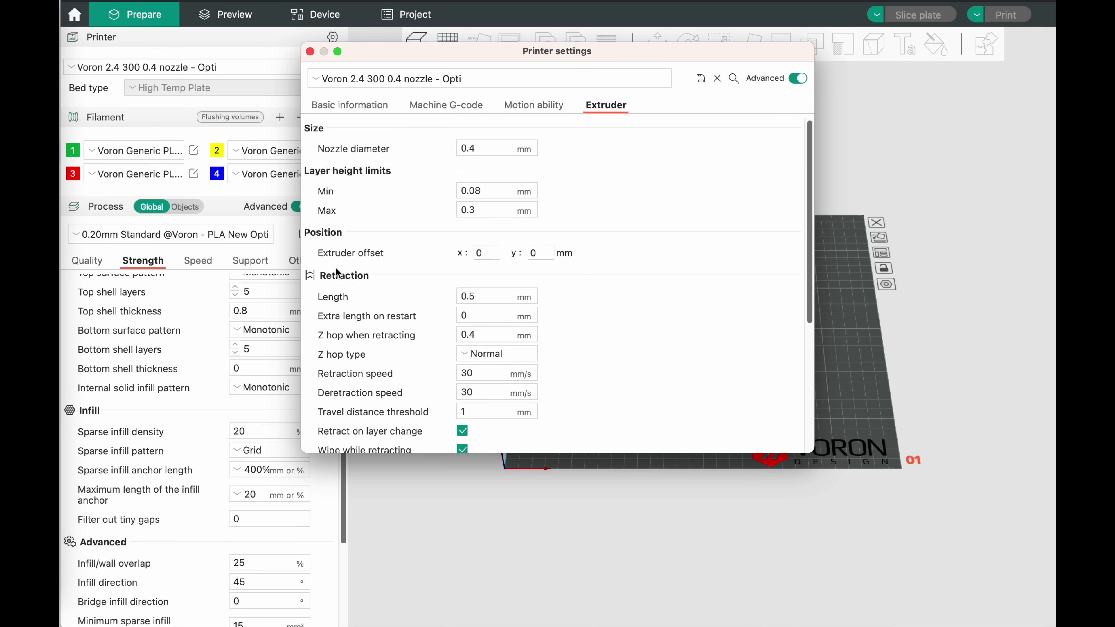
{"action": "key", "text": "Escape"}
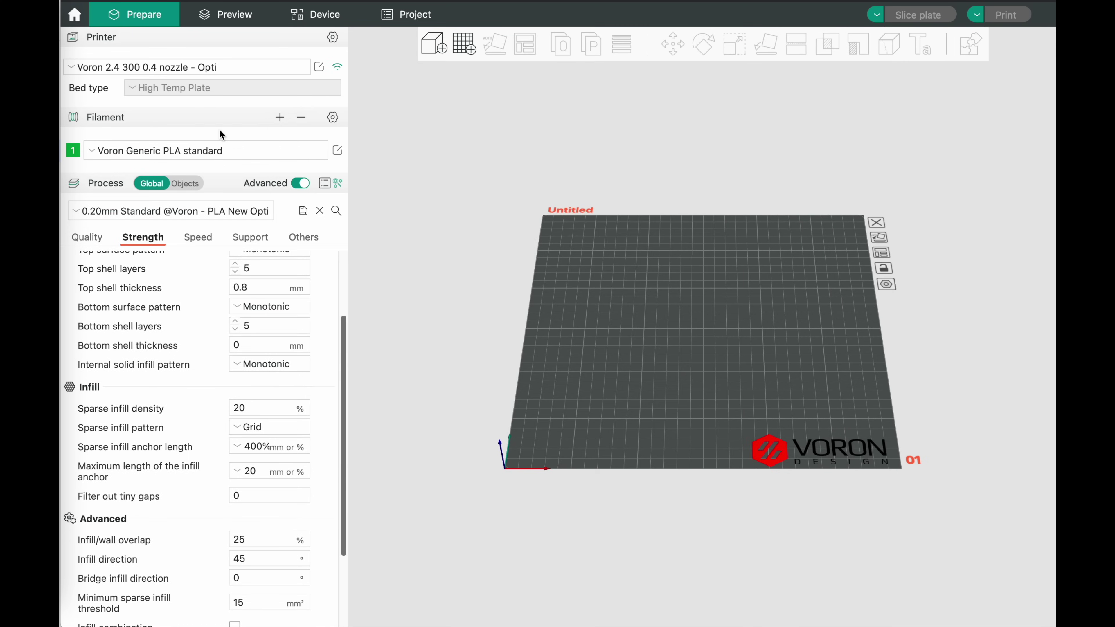
Step: Review the user and system filament presets without choosing a different filament
{"action": "left_click", "coordinate": [187, 151]}
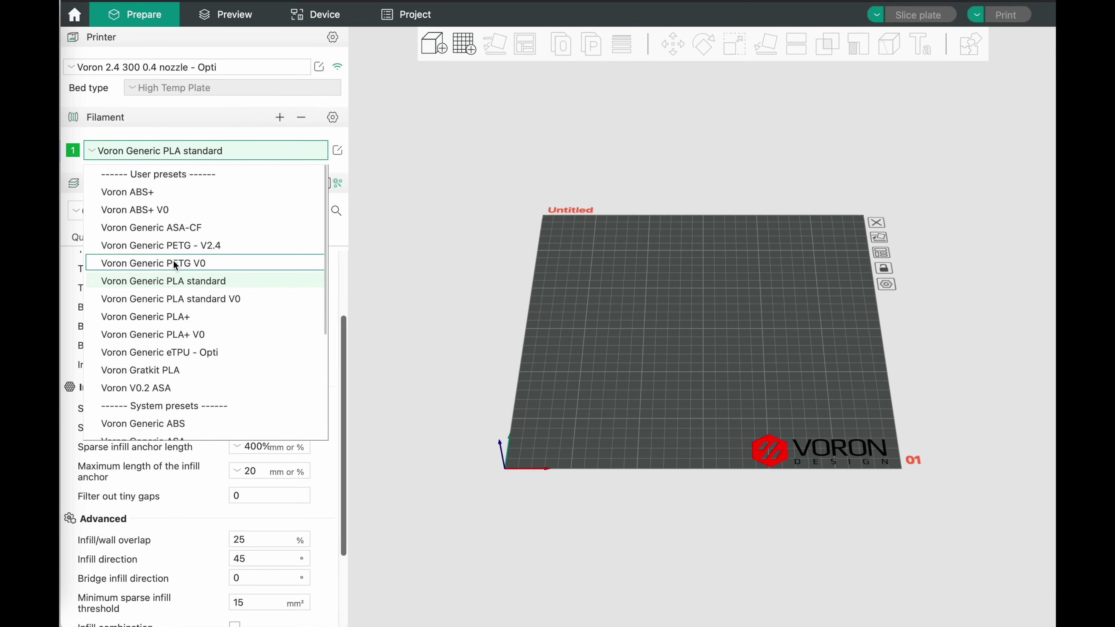
{"action": "scroll", "coordinate": [174, 262], "scroll_direction": "down", "scroll_amount": 3}
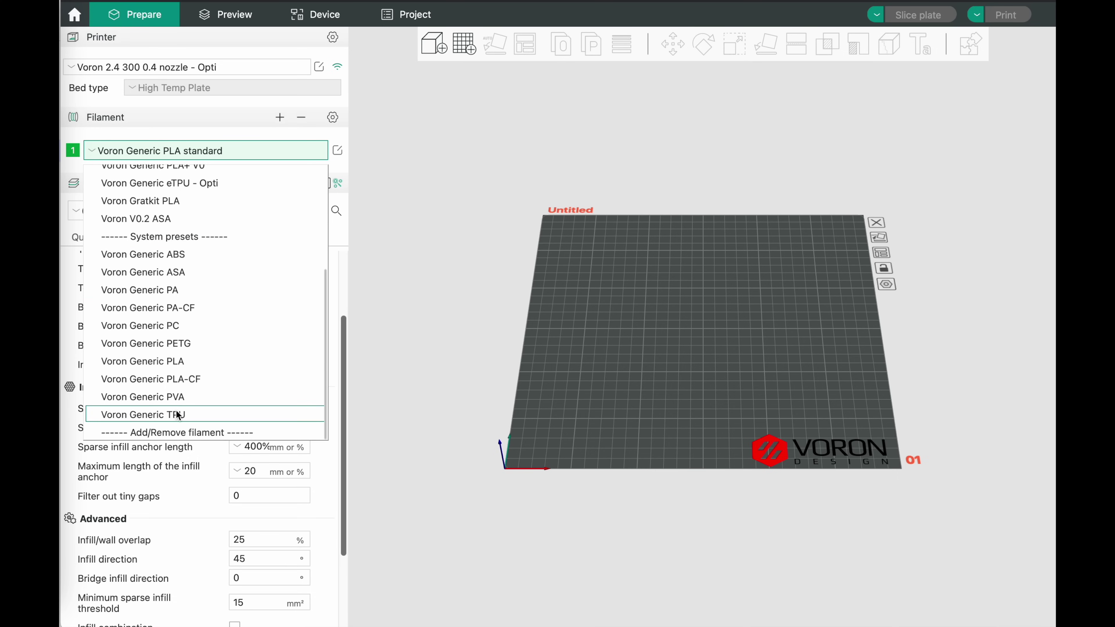
{"action": "scroll", "coordinate": [180, 273], "scroll_direction": "up", "scroll_amount": 5}
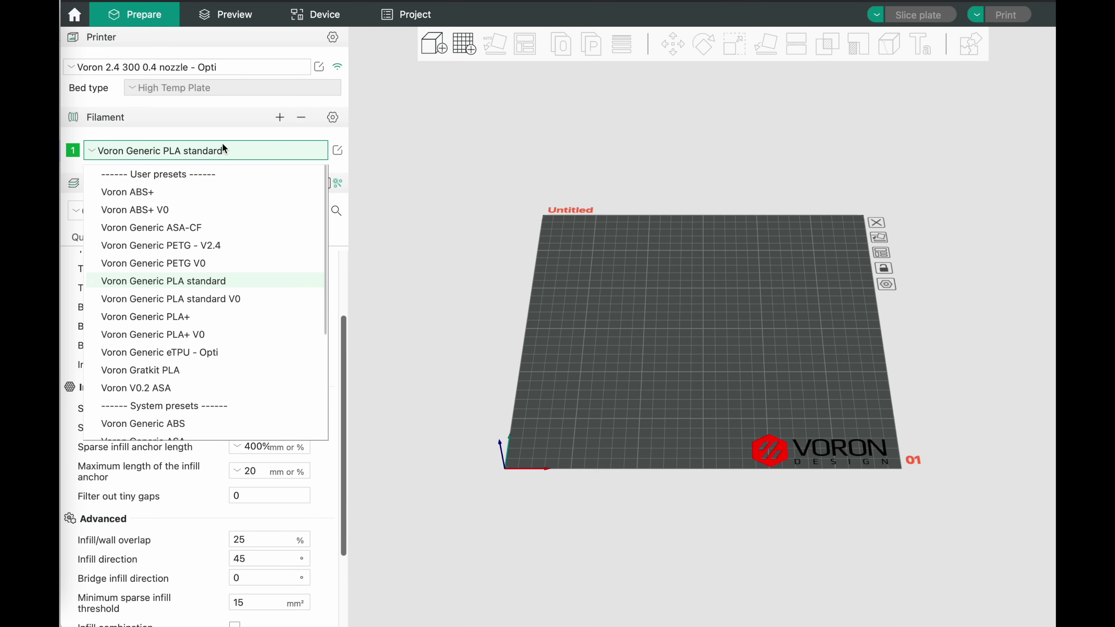
{"action": "left_click", "coordinate": [234, 151]}
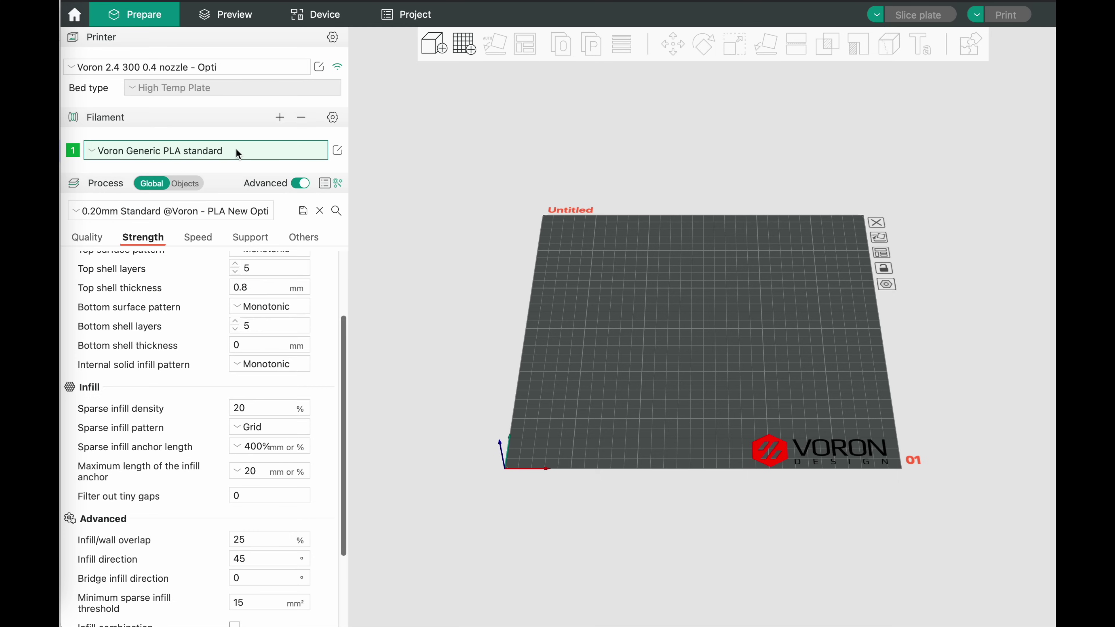
Step: Examine the Voron Generic PLA standard filament's basic information, print temperatures, max volumetric speed and cooling settings
{"action": "left_click", "coordinate": [337, 151]}
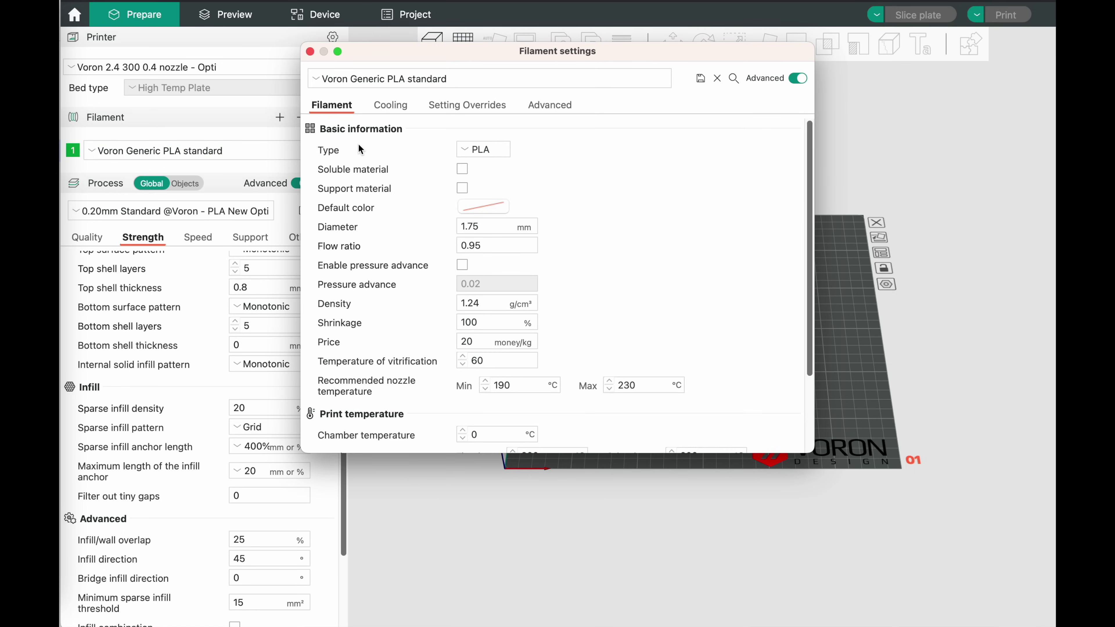
{"action": "scroll", "coordinate": [348, 138], "scroll_direction": "down", "scroll_amount": 5}
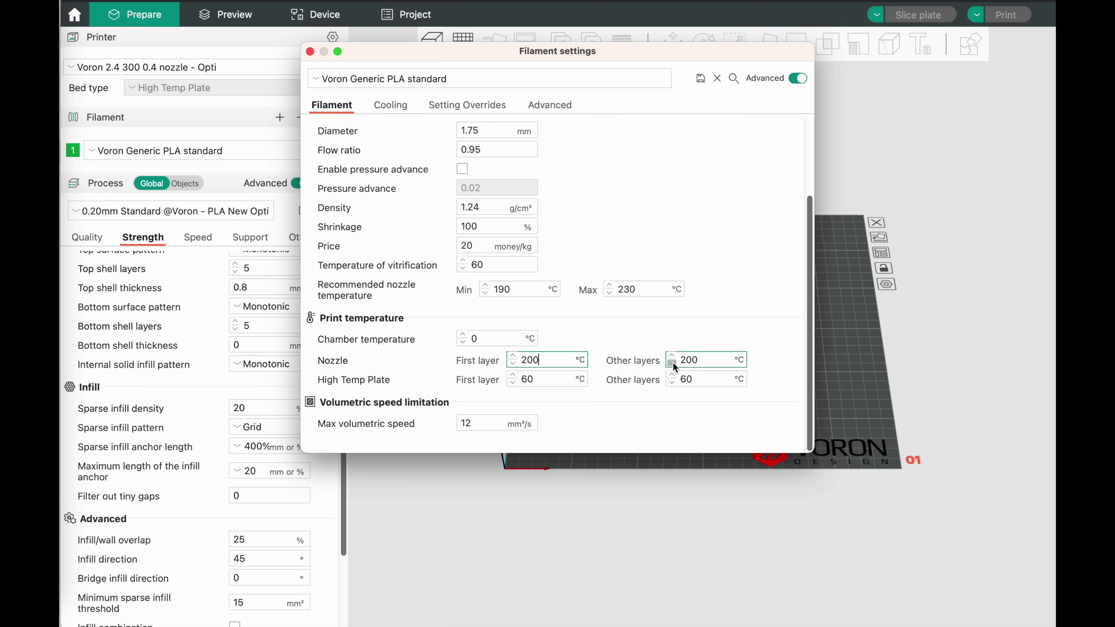
{"action": "left_click", "coordinate": [555, 381]}
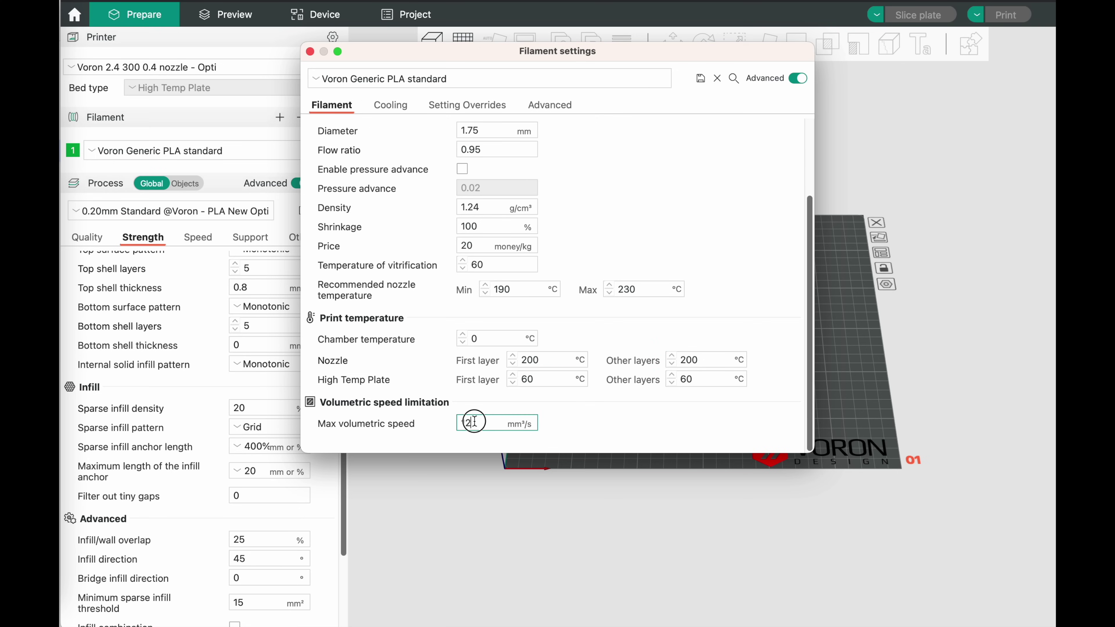
{"action": "double_click", "coordinate": [465, 424]}
{"action": "left_click", "coordinate": [481, 423]}
{"action": "left_click", "coordinate": [390, 104]}
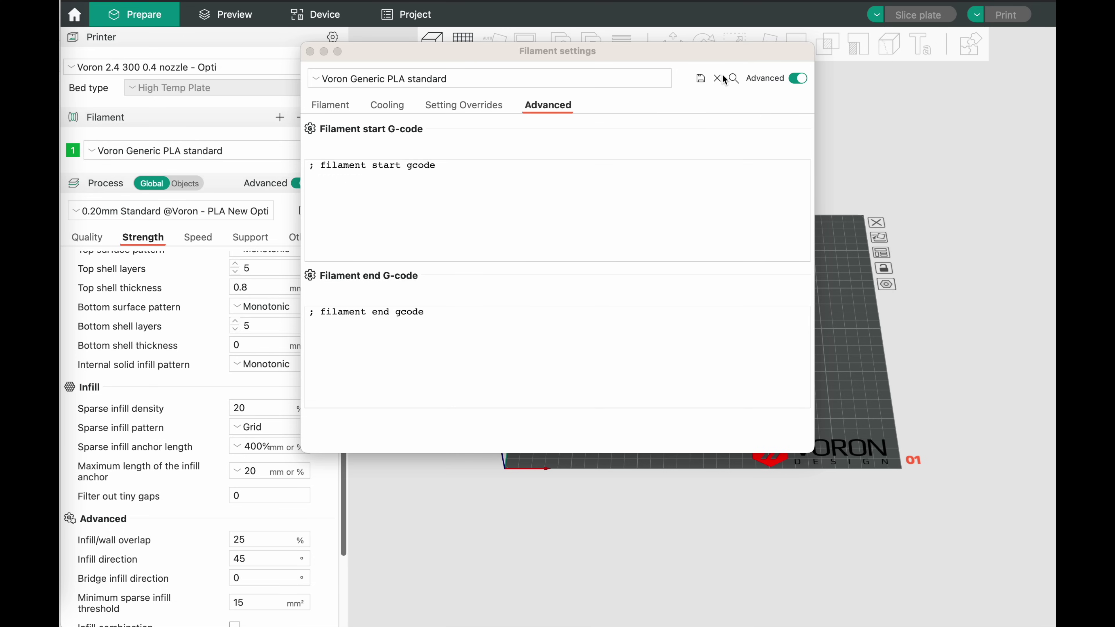
Step: Save the filament as a user preset named Voron Generic PLA standard
{"action": "left_click", "coordinate": [701, 78]}
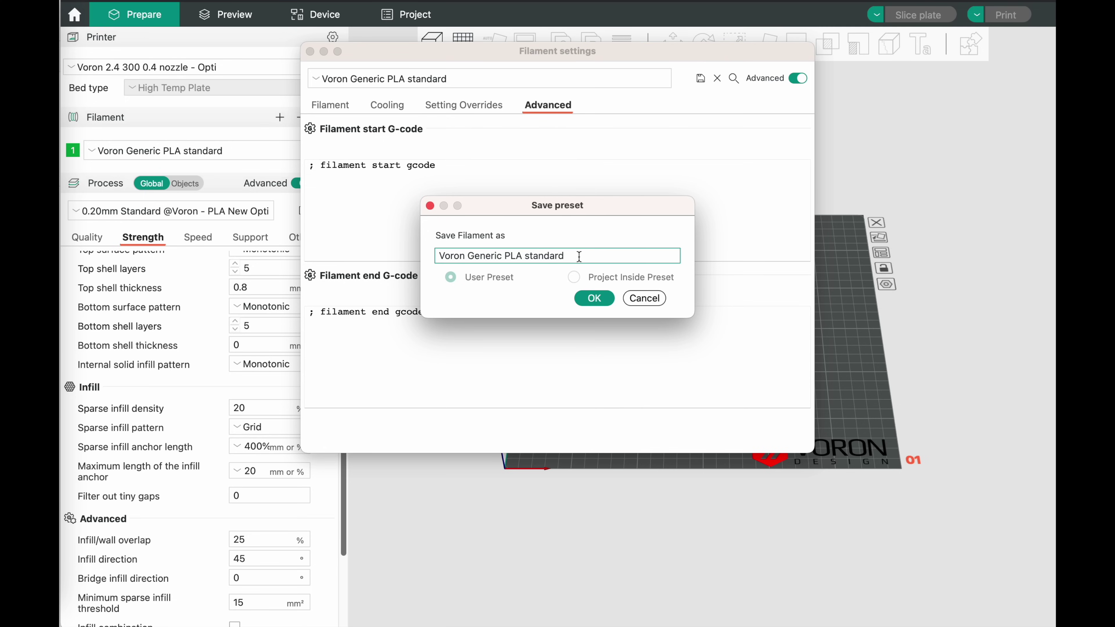
{"action": "left_click", "coordinate": [590, 306]}
{"action": "left_click", "coordinate": [593, 300]}
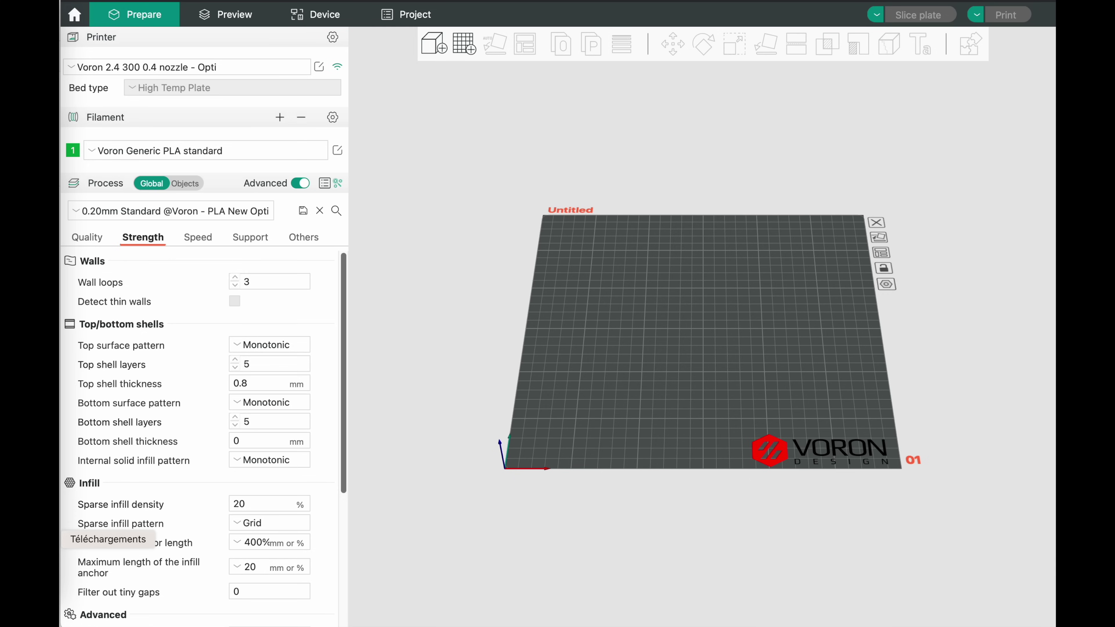
Step: Import Low Poly owl.stl from the downloads folder onto the build plate and inspect it from several angles
{"action": "left_click_drag", "start_coordinate": [44, 539], "coordinate": [687, 428]}
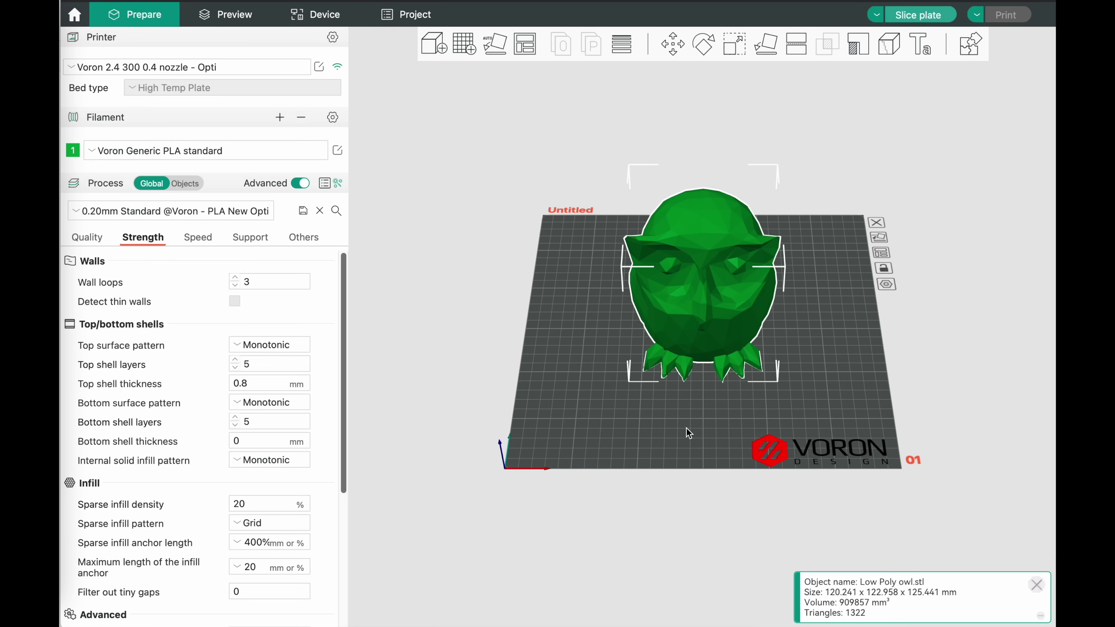
{"action": "left_click_drag", "start_coordinate": [688, 431], "coordinate": [840, 372]}
{"action": "key", "text": "3"}
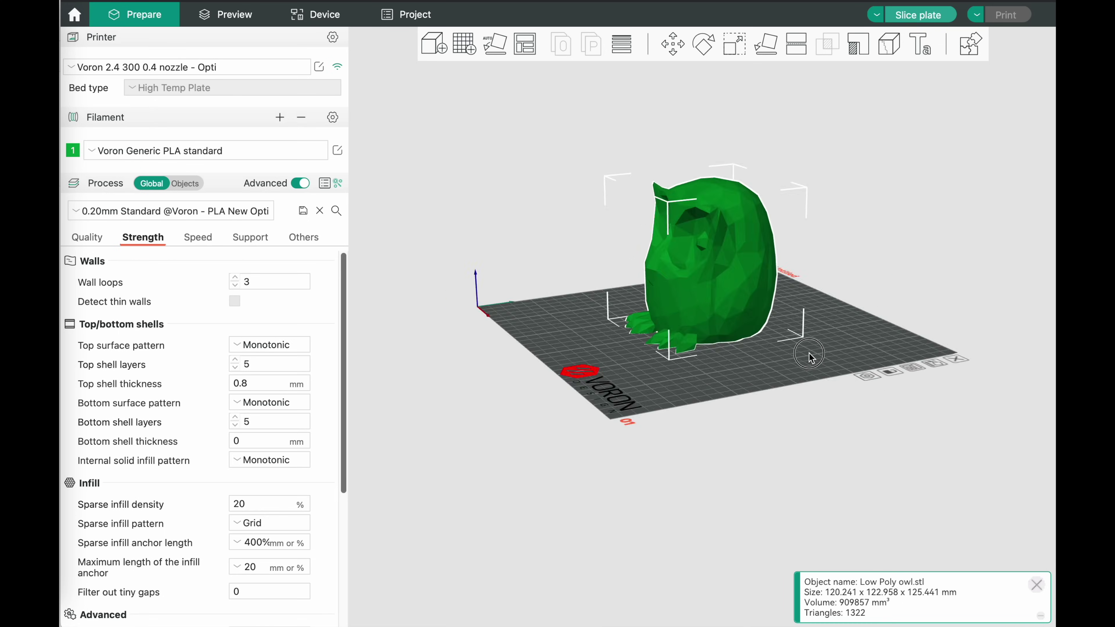
{"action": "key", "text": "1"}
{"action": "key", "text": "3"}
{"action": "left_click_drag", "start_coordinate": [838, 361], "coordinate": [688, 294]}
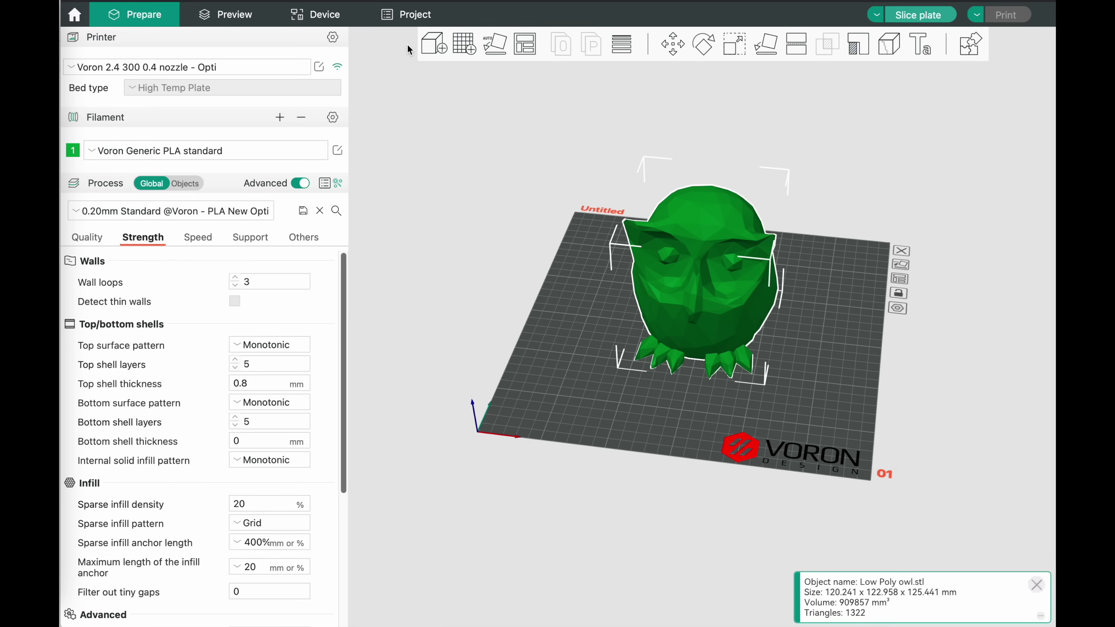
Step: Look at the model import dialog without opening a file, and add a second build plate and delete it again
{"action": "left_click", "coordinate": [431, 51]}
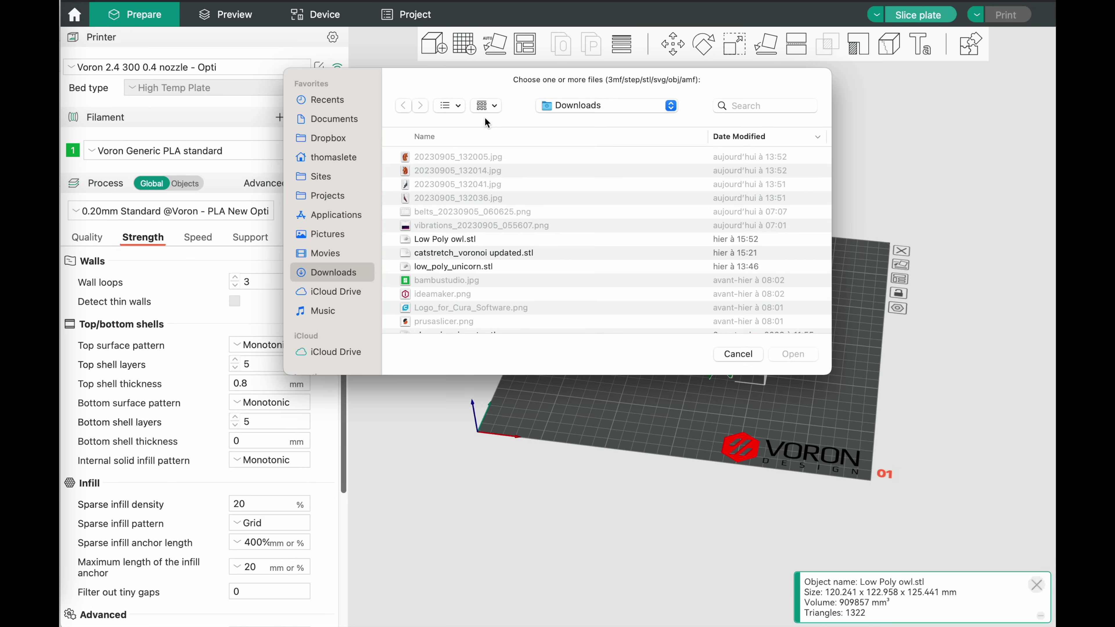
{"action": "left_click", "coordinate": [738, 354]}
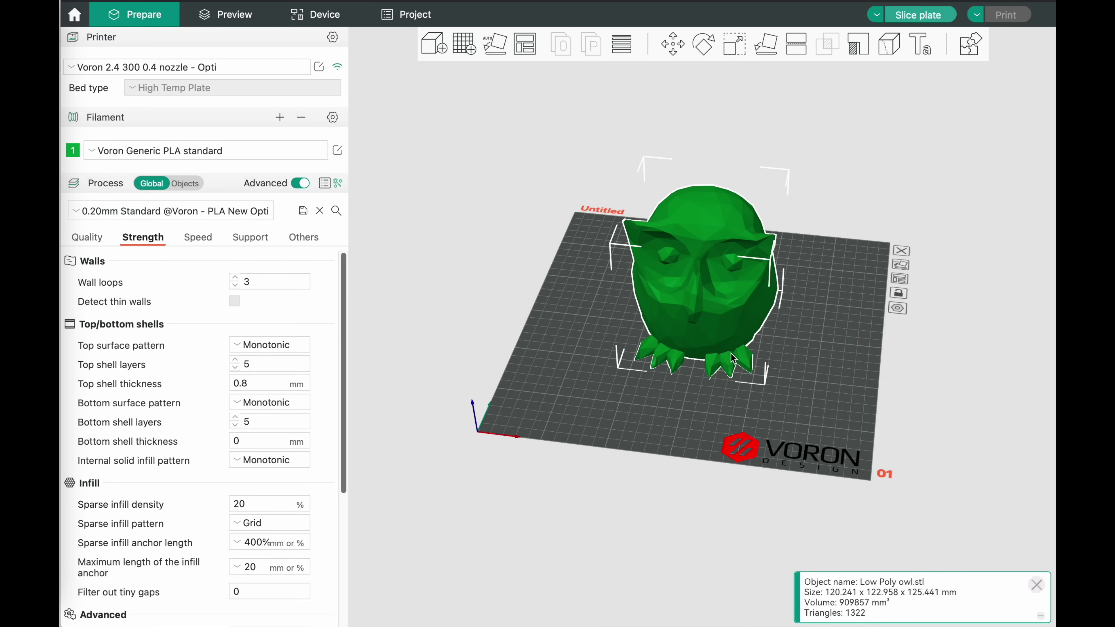
{"action": "left_click", "coordinate": [467, 45]}
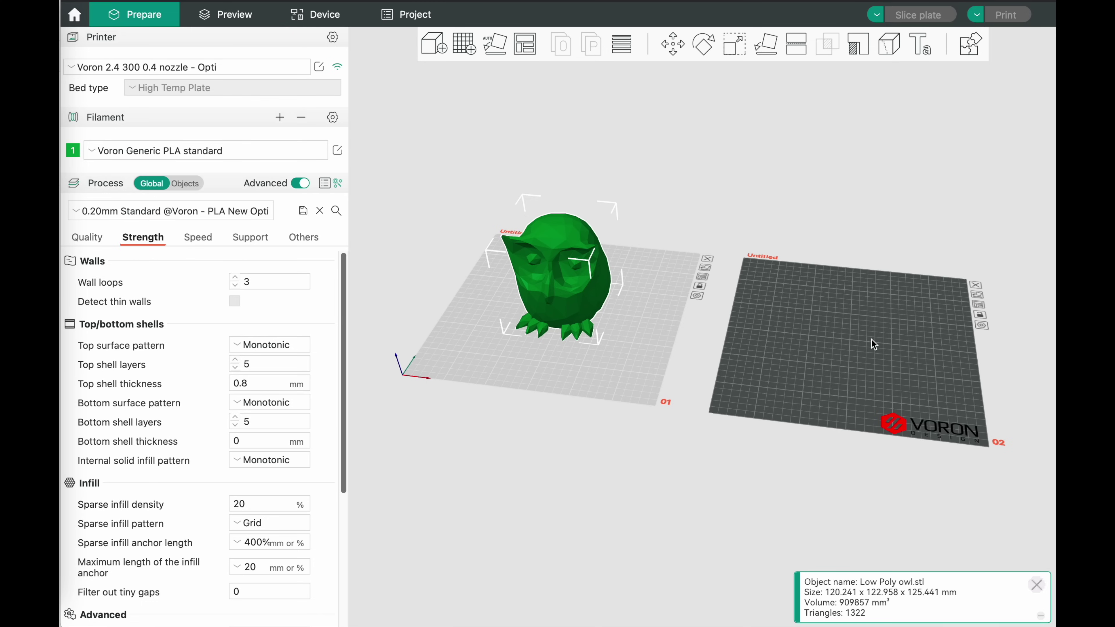
{"action": "left_click", "coordinate": [977, 286]}
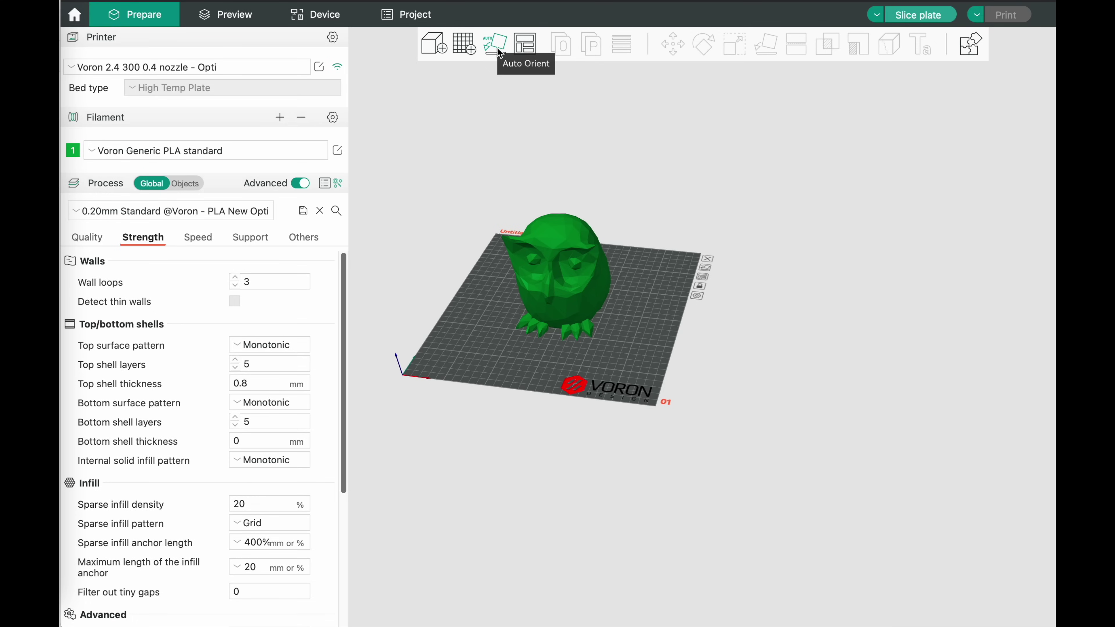
Step: Rotate the owl about 52.7° around the Y axis and reselect it
{"action": "left_click", "coordinate": [576, 268]}
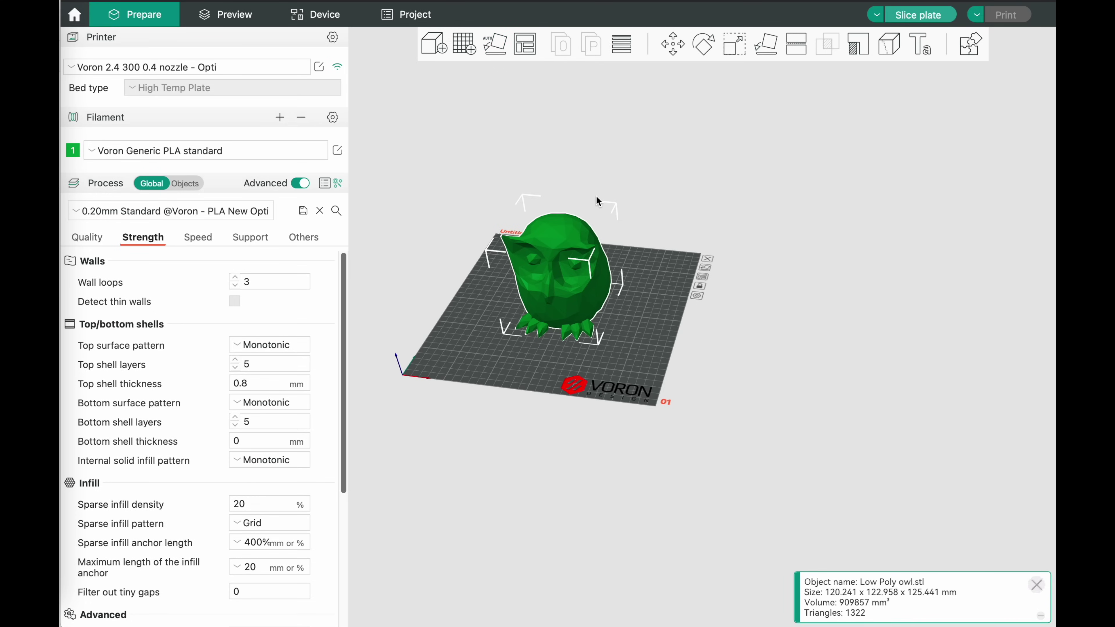
{"action": "left_click", "coordinate": [703, 42]}
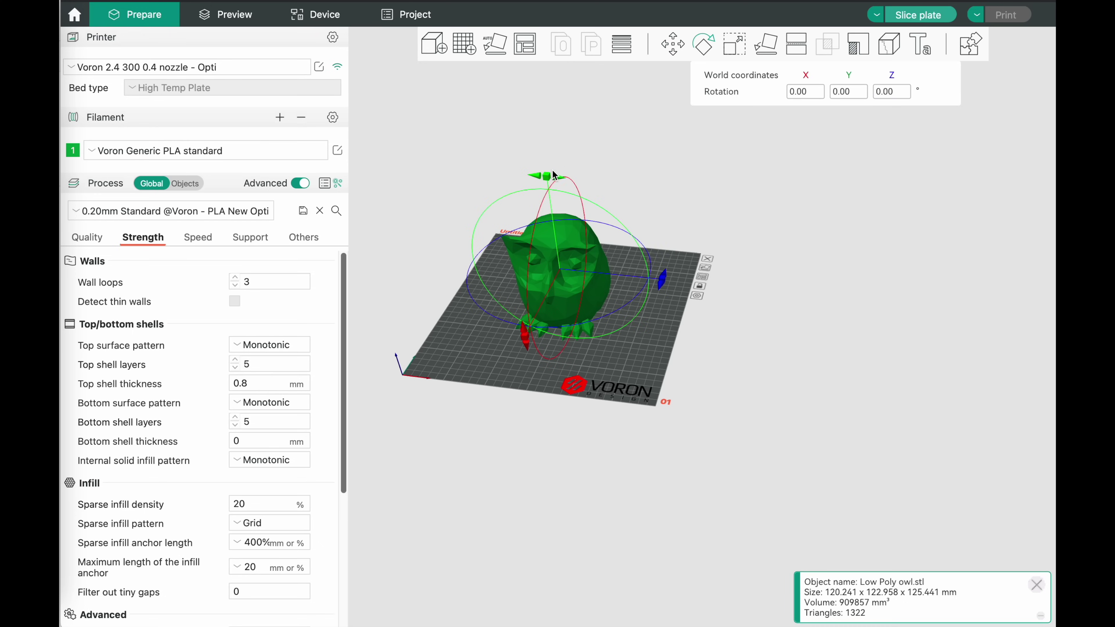
{"action": "left_click_drag", "start_coordinate": [549, 178], "coordinate": [669, 219]}
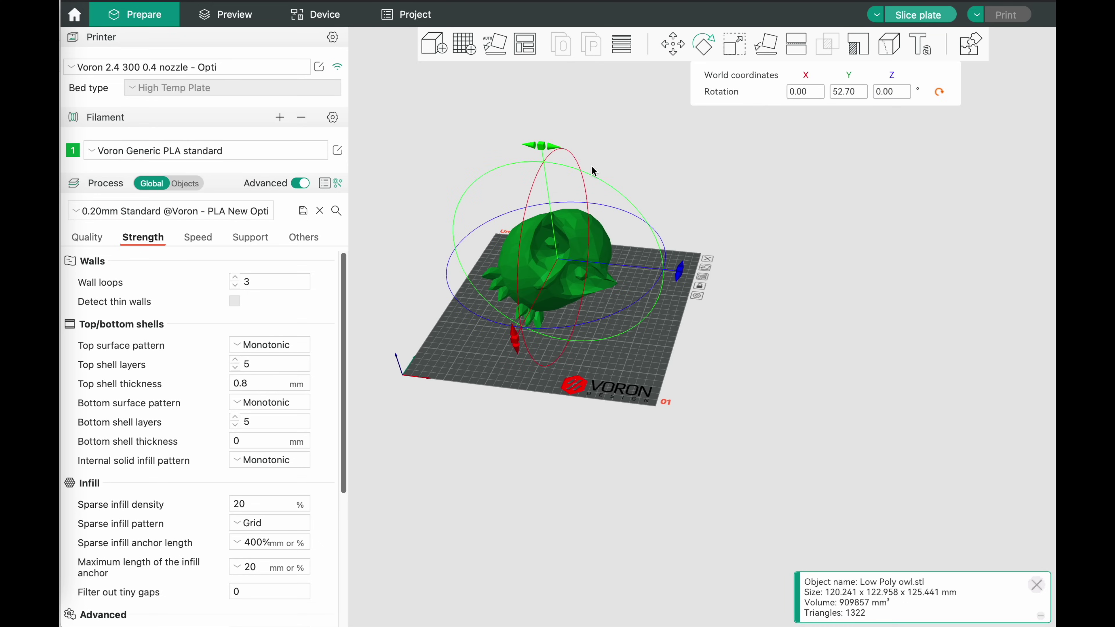
{"action": "left_click", "coordinate": [655, 186]}
{"action": "left_click", "coordinate": [544, 257]}
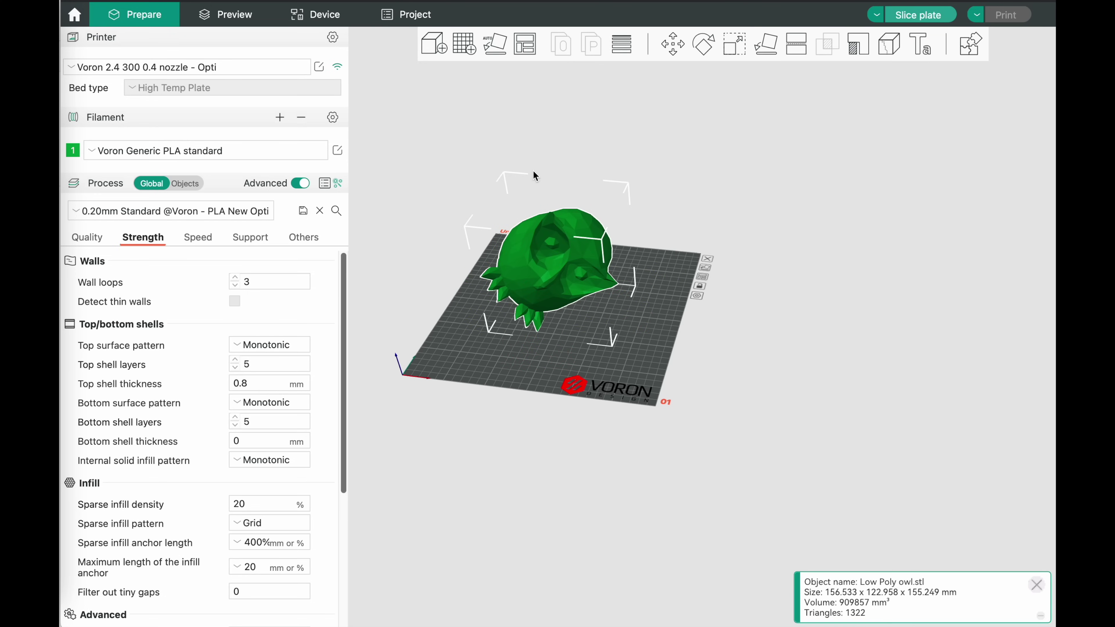
Step: Auto-orient the owl on the build plate and inspect its placement from below and from the front
{"action": "left_click", "coordinate": [496, 44]}
{"action": "left_click_drag", "start_coordinate": [618, 317], "coordinate": [552, 280]}
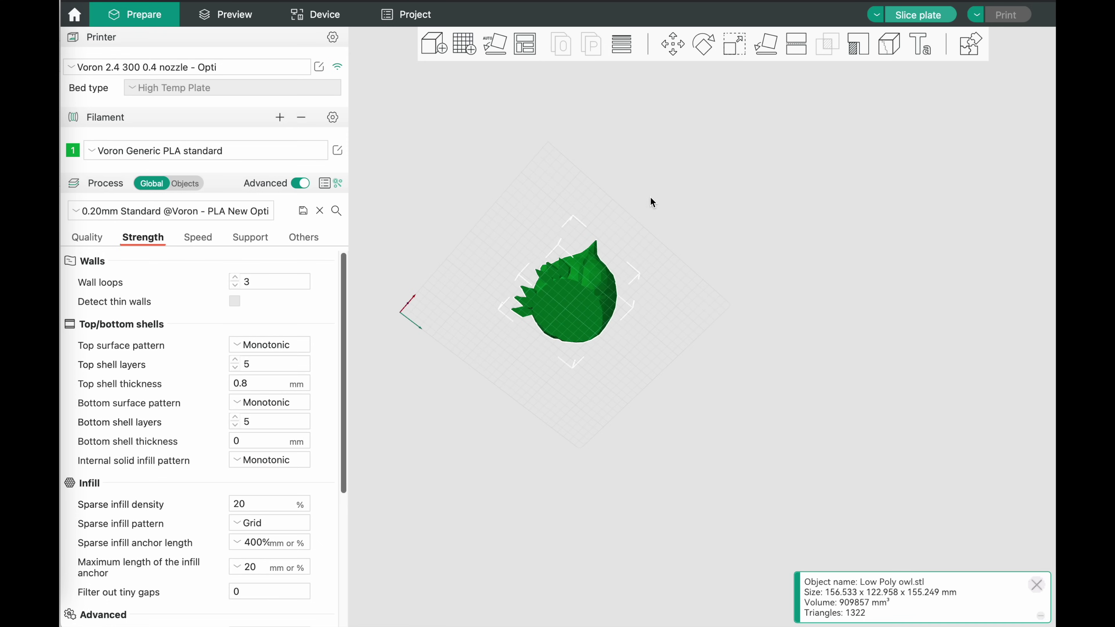
{"action": "left_click_drag", "start_coordinate": [638, 242], "coordinate": [655, 292]}
{"action": "left_click_drag", "start_coordinate": [624, 333], "coordinate": [462, 366]}
{"action": "scroll", "coordinate": [510, 379], "scroll_direction": "up", "scroll_amount": 3}
{"action": "scroll", "coordinate": [511, 379], "scroll_direction": "down", "scroll_amount": 3}
{"action": "right_click_drag", "start_coordinate": [458, 373], "coordinate": [620, 429]}
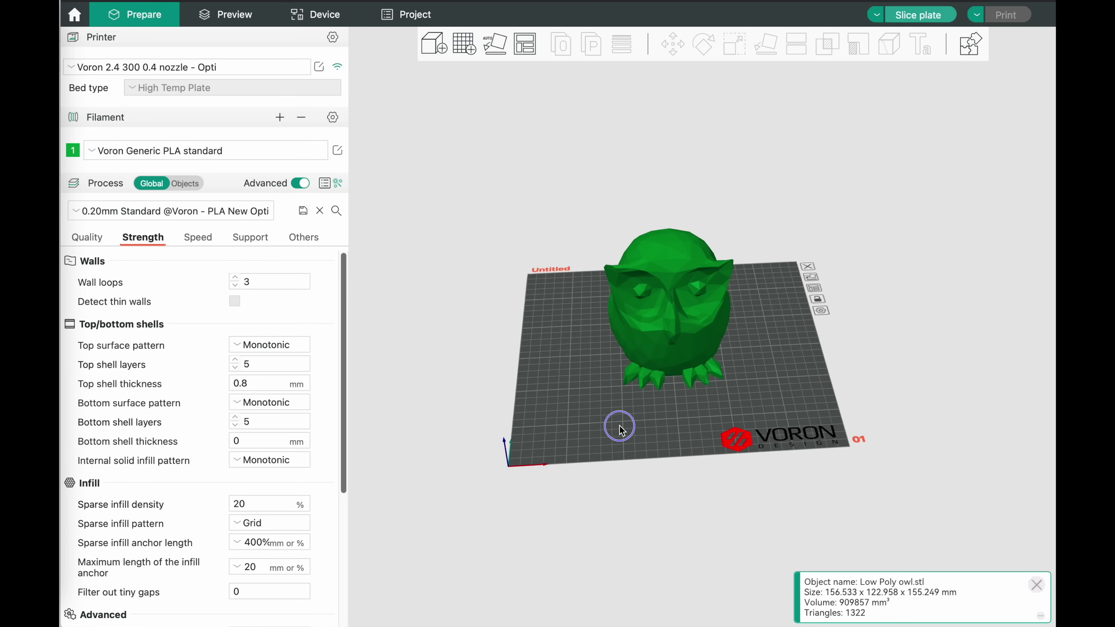
{"action": "scroll", "coordinate": [620, 428], "scroll_direction": "up", "scroll_amount": 5}
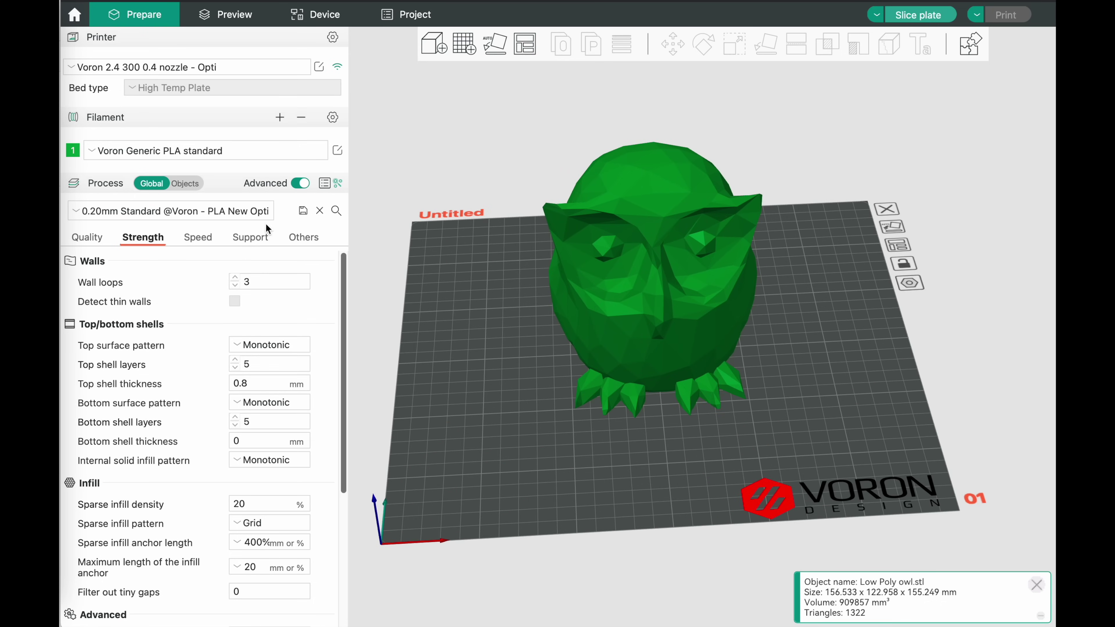
Step: Import catstretch_voronoi updated.stl from the downloads folder onto the same build plate as the owl
{"action": "left_click", "coordinate": [48, 539]}
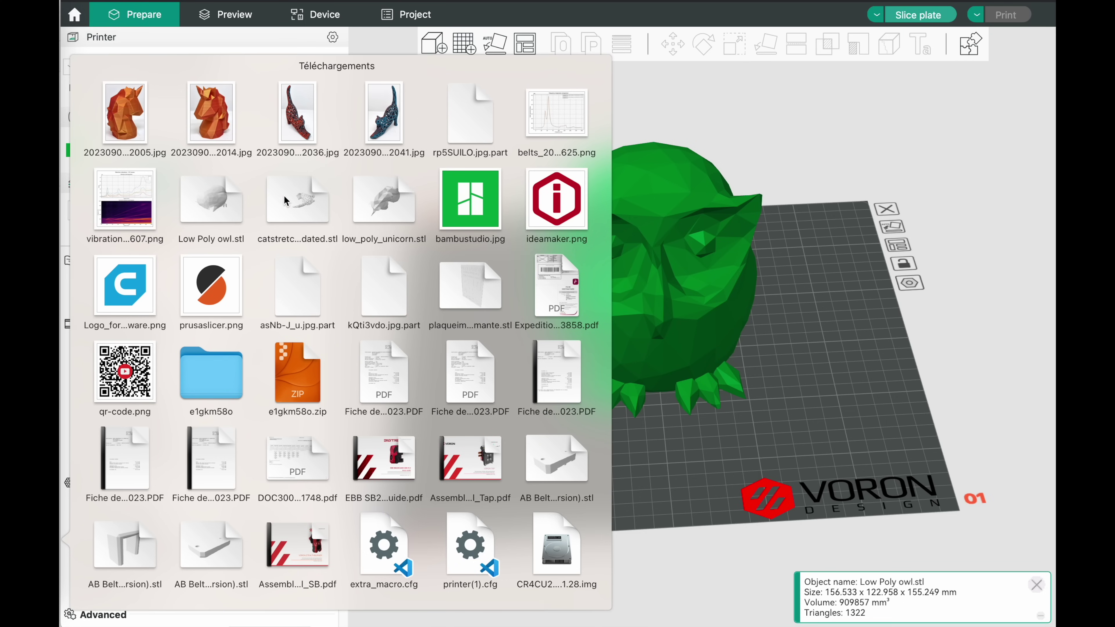
{"action": "left_click_drag", "start_coordinate": [285, 201], "coordinate": [754, 290]}
{"action": "left_click_drag", "start_coordinate": [807, 411], "coordinate": [706, 168]}
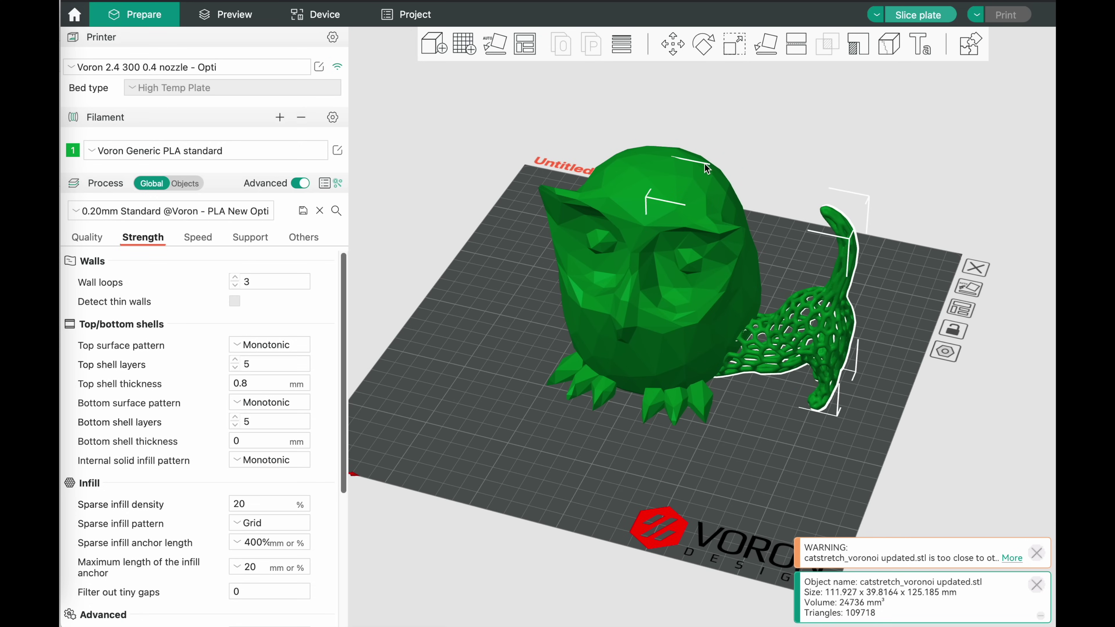
Step: Arrange the owl and cat automatically with 5.00 spacing, no auto rotation, and multiple materials allowed on the same plate
{"action": "right_click", "coordinate": [527, 51]}
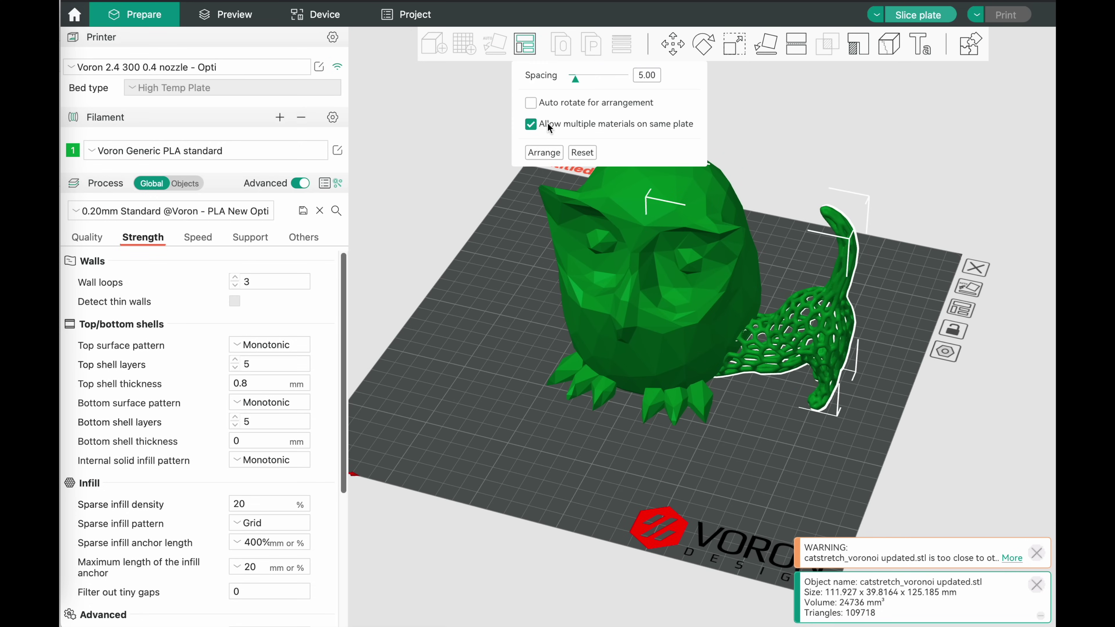
{"action": "left_click", "coordinate": [543, 153]}
{"action": "left_click_drag", "start_coordinate": [766, 343], "coordinate": [768, 411]}
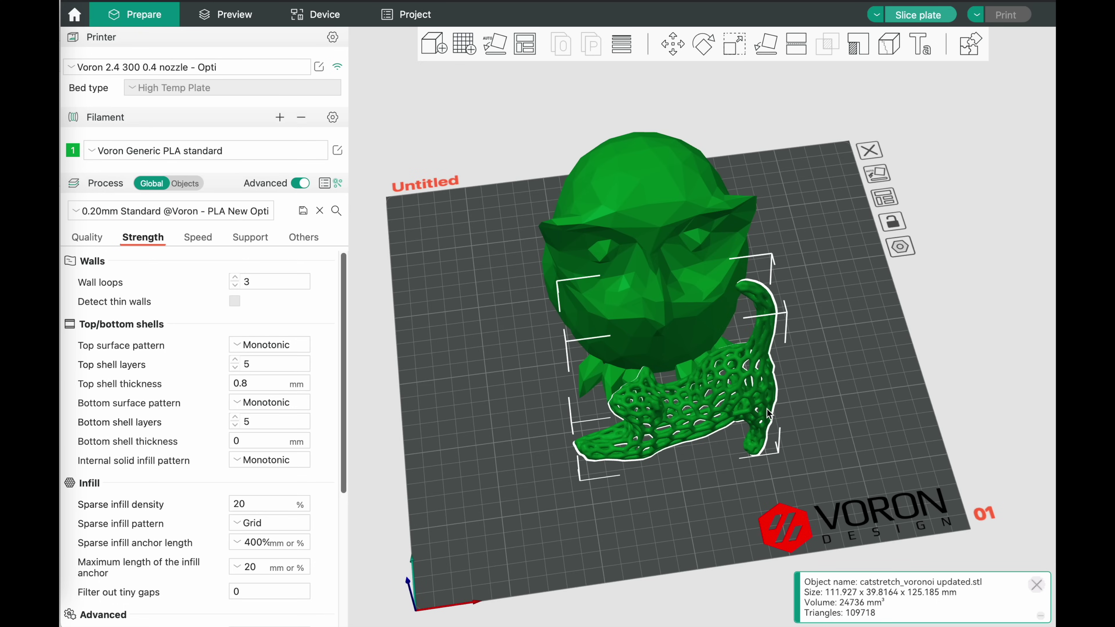
Step: Delete the catstretch_voronoi model from the build plate, leaving only the owl
{"action": "right_click", "coordinate": [743, 410]}
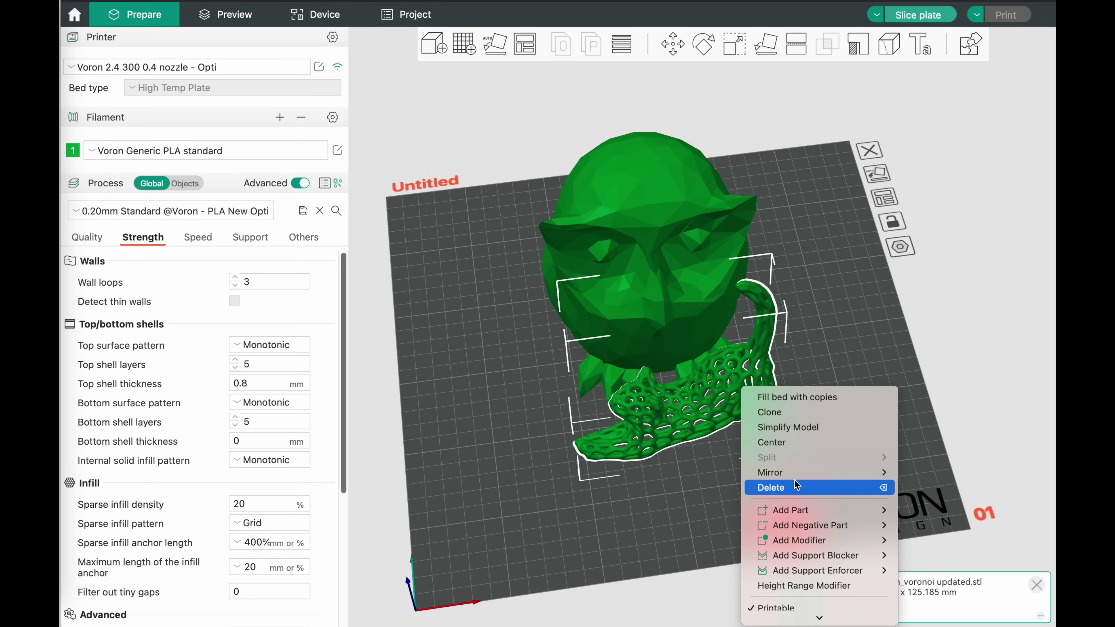
{"action": "left_click", "coordinate": [773, 488]}
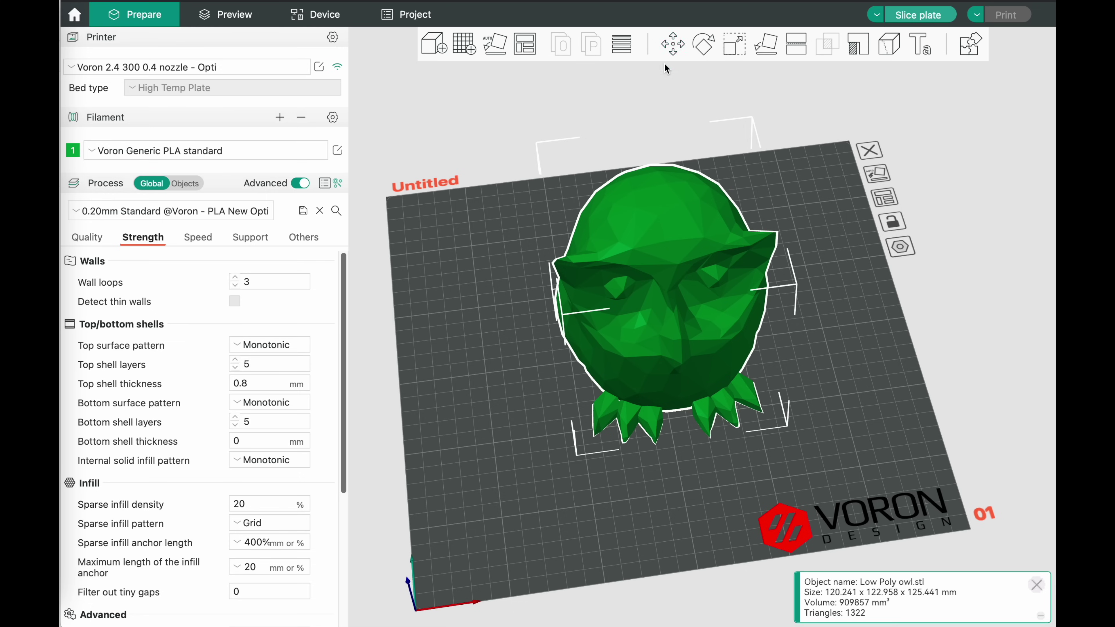
Step: Move the owl to about X 142, Y 135 on the plate and rotate it about 0.03° around the Z axis
{"action": "left_click", "coordinate": [672, 43]}
{"action": "left_click_drag", "start_coordinate": [675, 358], "coordinate": [654, 377]}
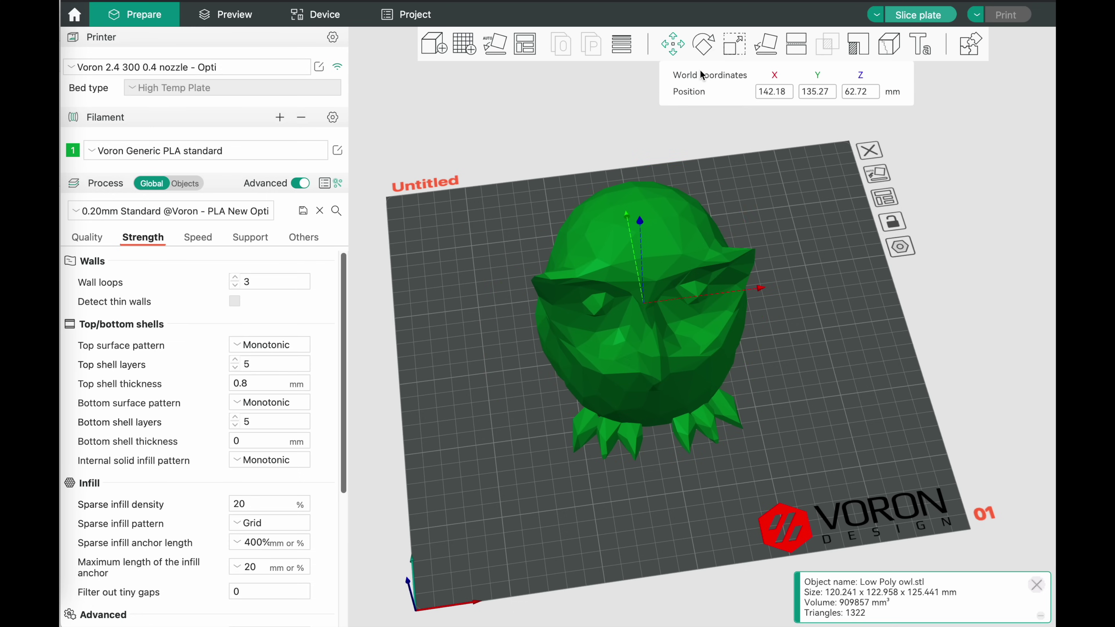
{"action": "left_click", "coordinate": [704, 42]}
{"action": "left_click_drag", "start_coordinate": [872, 273], "coordinate": [837, 286]}
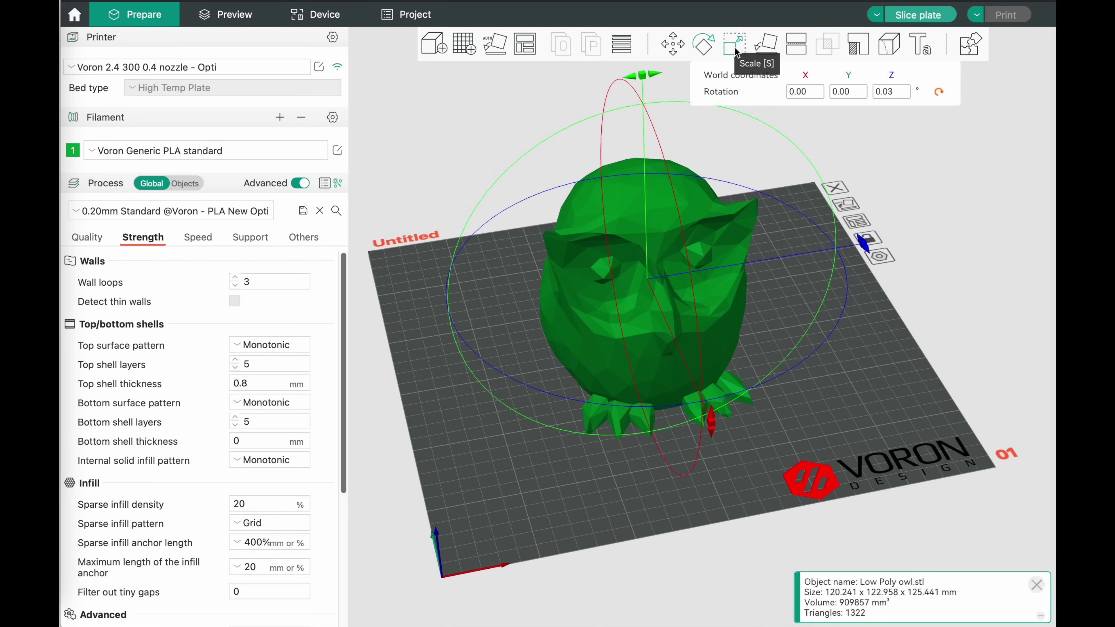
Step: Scale the owl uniformly to 50% and close the scaling tool
{"action": "left_click", "coordinate": [736, 52]}
{"action": "mouse_move", "coordinate": [648, 189]}
{"action": "left_mouse_down"}
{"action": "mouse_move", "coordinate": [637, 252]}
{"action": "mouse_move", "coordinate": [655, 159]}
{"action": "mouse_move", "coordinate": [645, 195]}
{"action": "mouse_move", "coordinate": [645, 183]}
{"action": "left_mouse_up"}
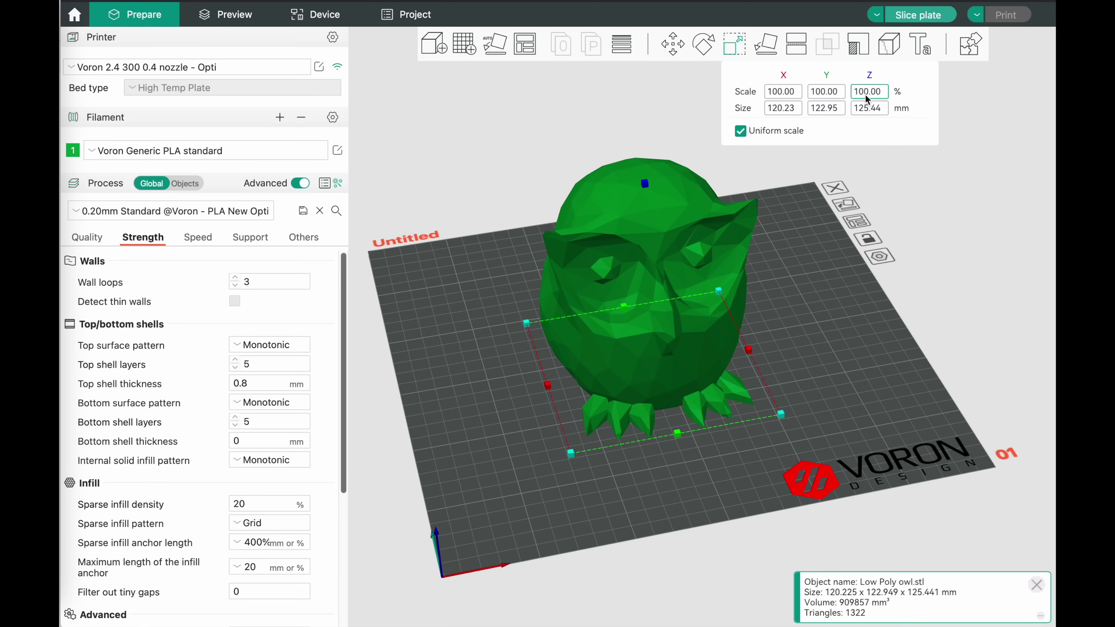
{"action": "left_click", "coordinate": [866, 95]}
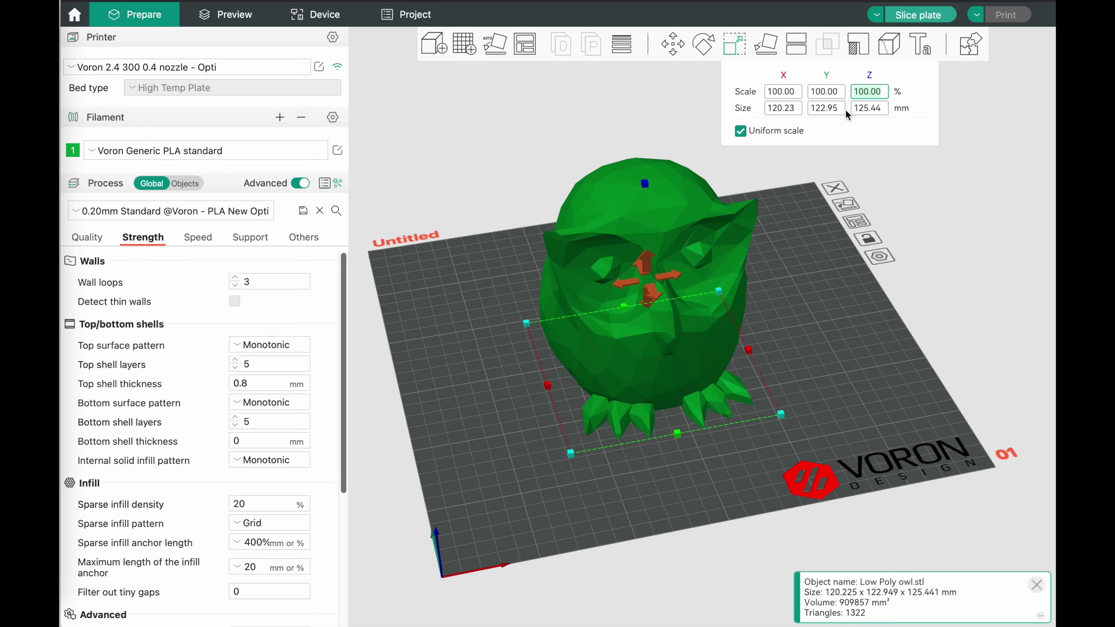
{"action": "key", "text": "Left"}
{"action": "type", "text": "50"}
{"action": "key", "text": "Return"}
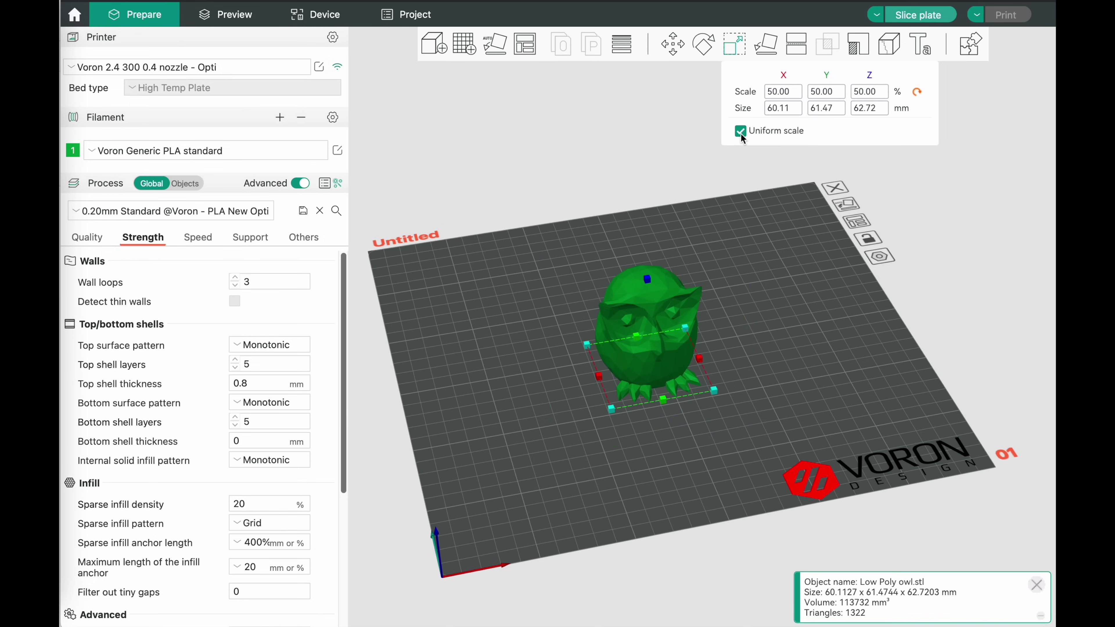
{"action": "key", "text": "s"}
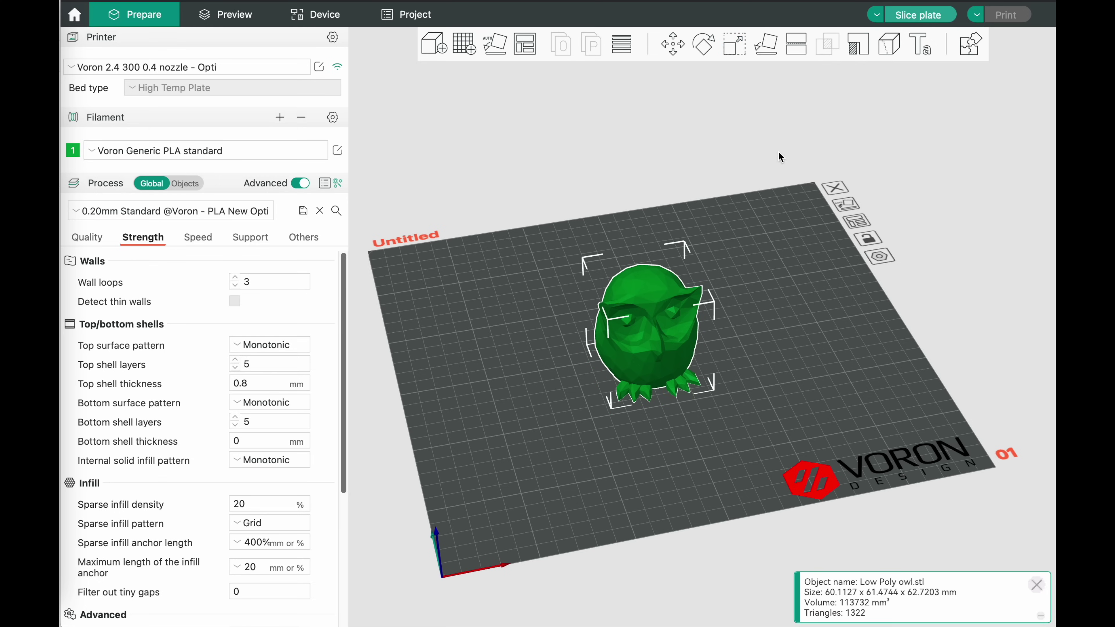
Step: Try laying the owl on one of its flat faces with Lay on Face
{"action": "left_click", "coordinate": [767, 45]}
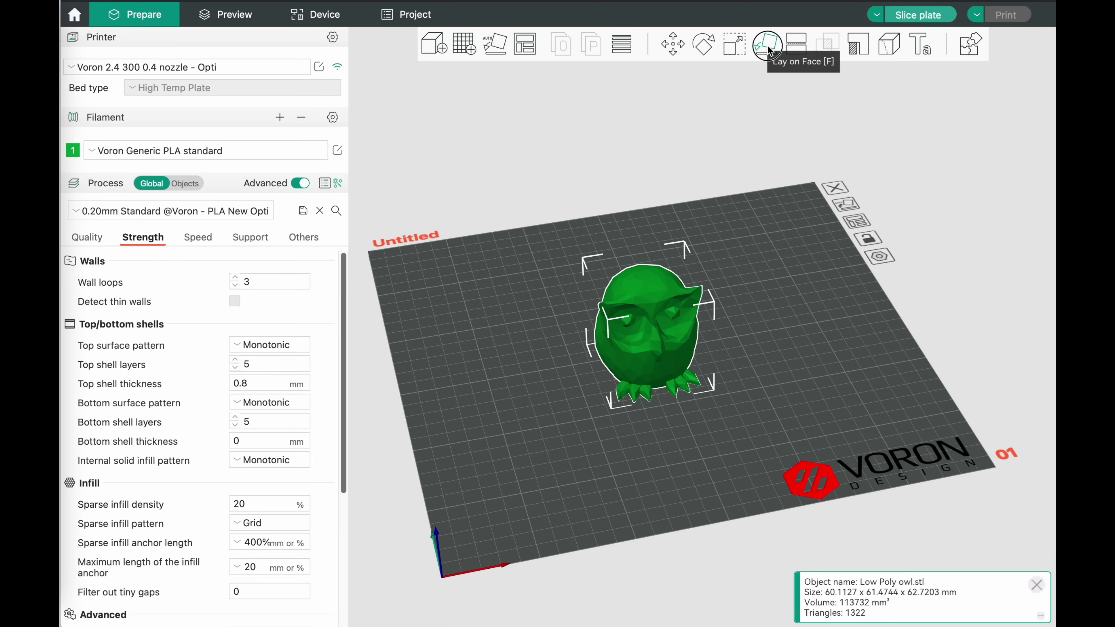
{"action": "left_click_drag", "start_coordinate": [754, 365], "coordinate": [731, 415]}
{"action": "left_click", "coordinate": [664, 327]}
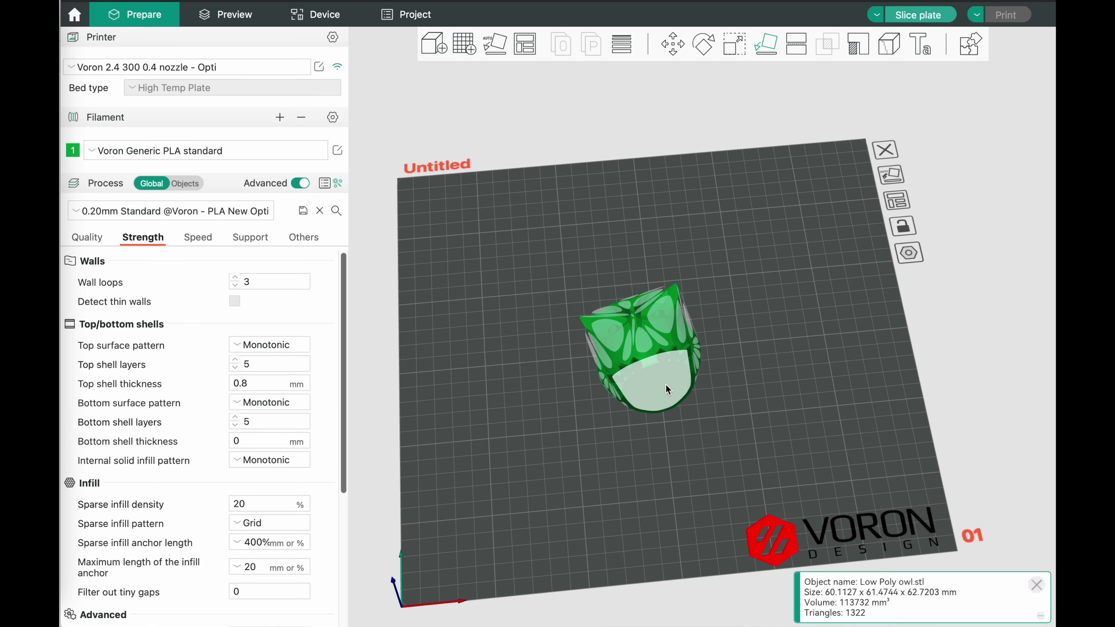
{"action": "left_click_drag", "start_coordinate": [785, 395], "coordinate": [826, 342]}
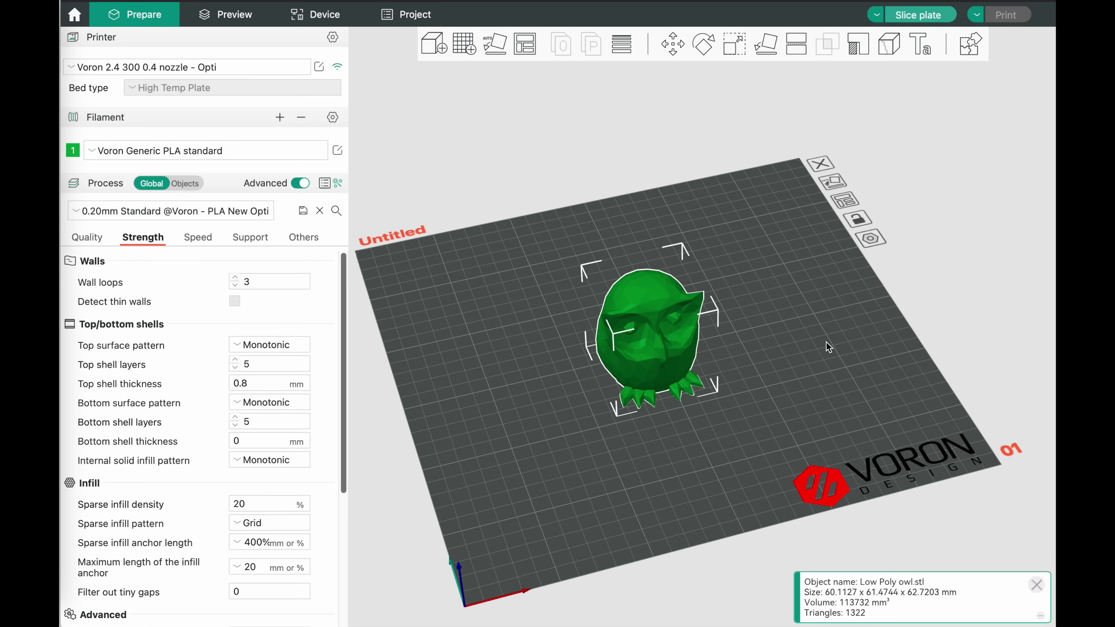
Step: Start a cut on the owl and set the cutting plane's height to 20.00
{"action": "left_click", "coordinate": [796, 44]}
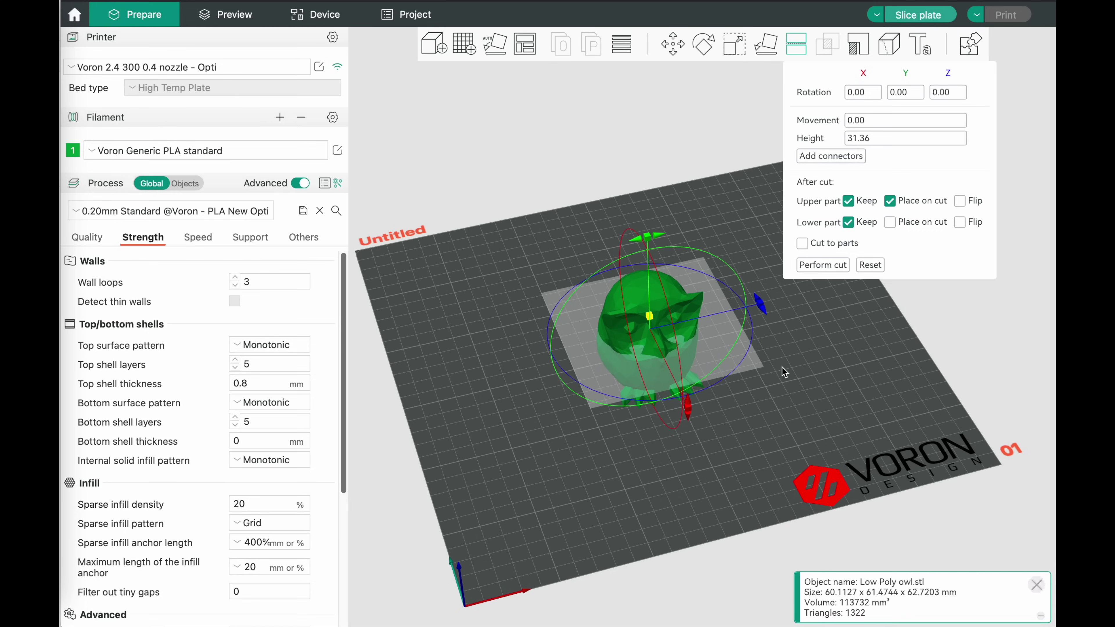
{"action": "mouse_move", "coordinate": [786, 369]}
{"action": "left_mouse_down"}
{"action": "mouse_move", "coordinate": [797, 348]}
{"action": "mouse_move", "coordinate": [803, 361]}
{"action": "left_mouse_up"}
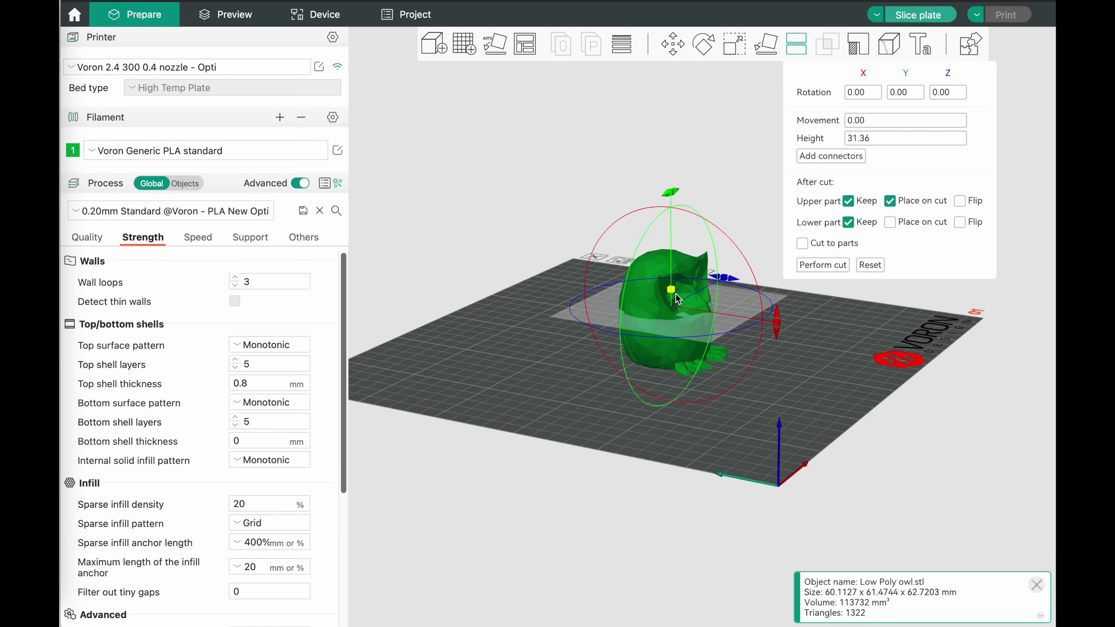
{"action": "left_click", "coordinate": [882, 139]}
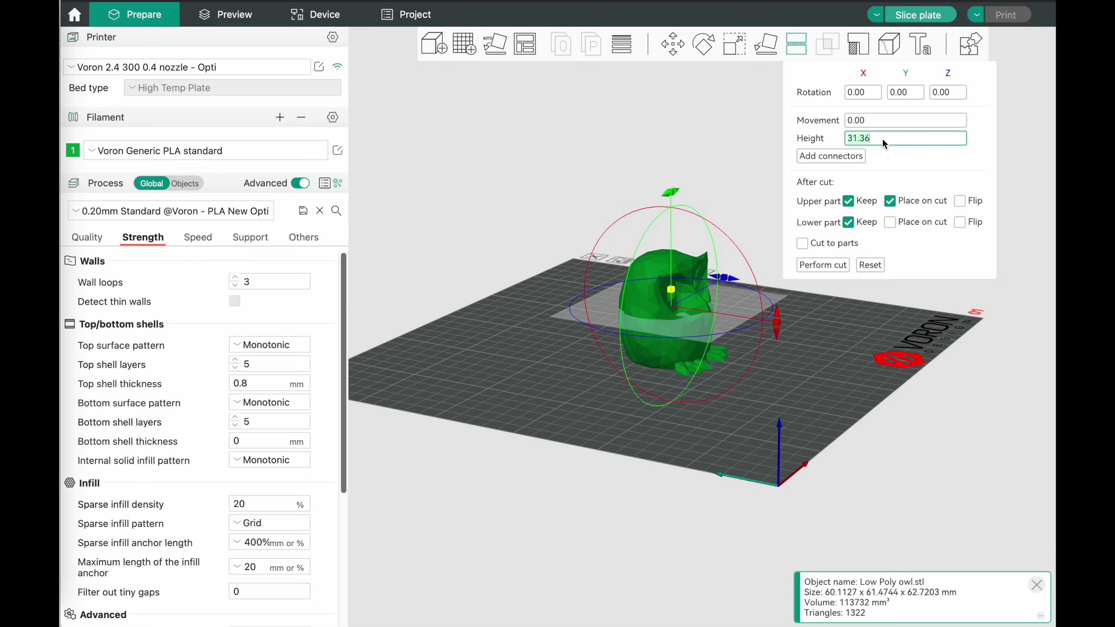
{"action": "key", "text": "Return"}
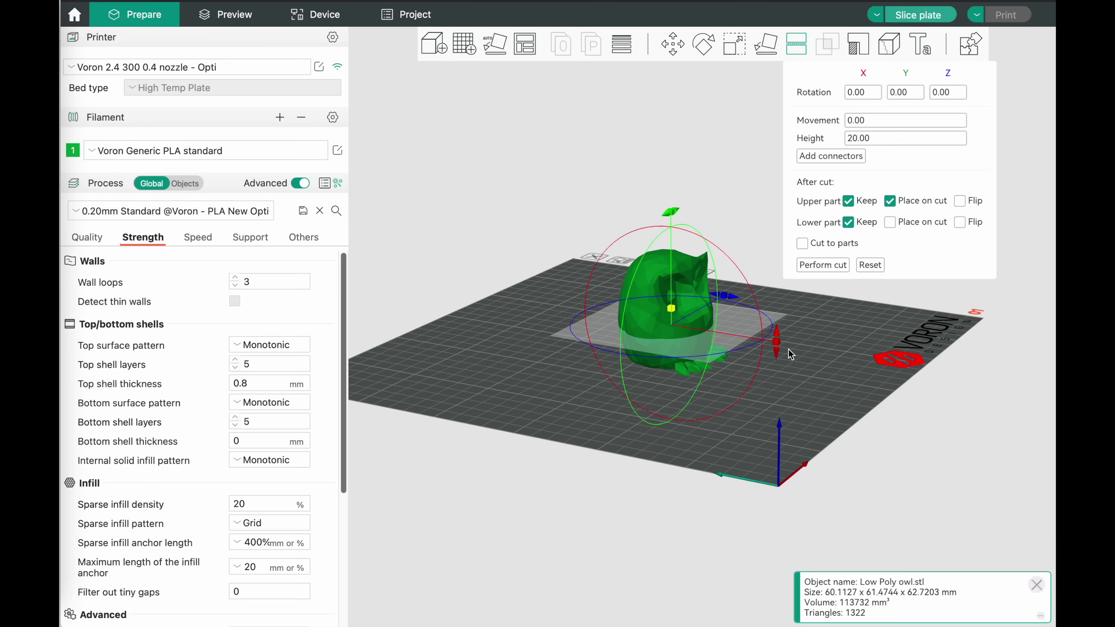
Step: Review the cut's connector options with plug type, Prizm style and circle shape, and confirm them
{"action": "left_click", "coordinate": [827, 156]}
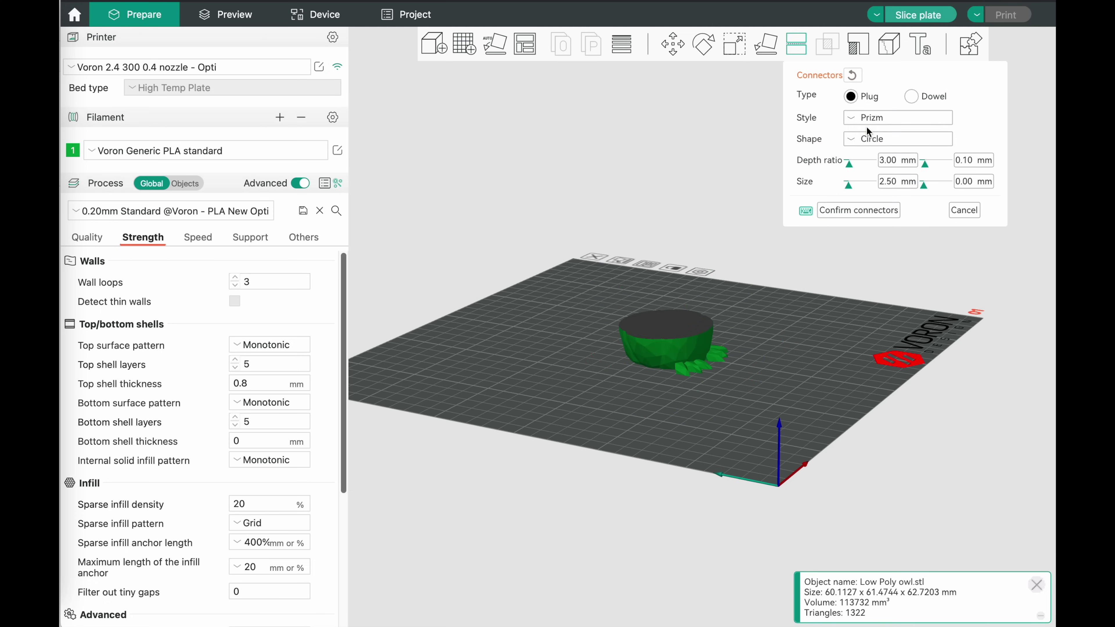
{"action": "left_click", "coordinate": [887, 114]}
{"action": "left_click", "coordinate": [883, 133]}
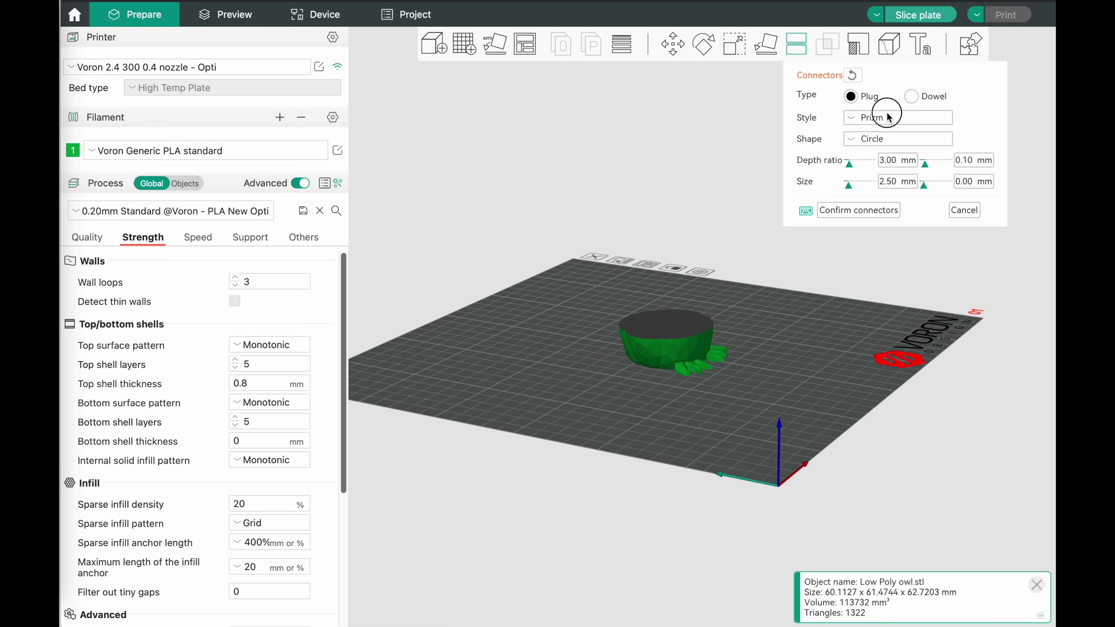
{"action": "left_click", "coordinate": [849, 213]}
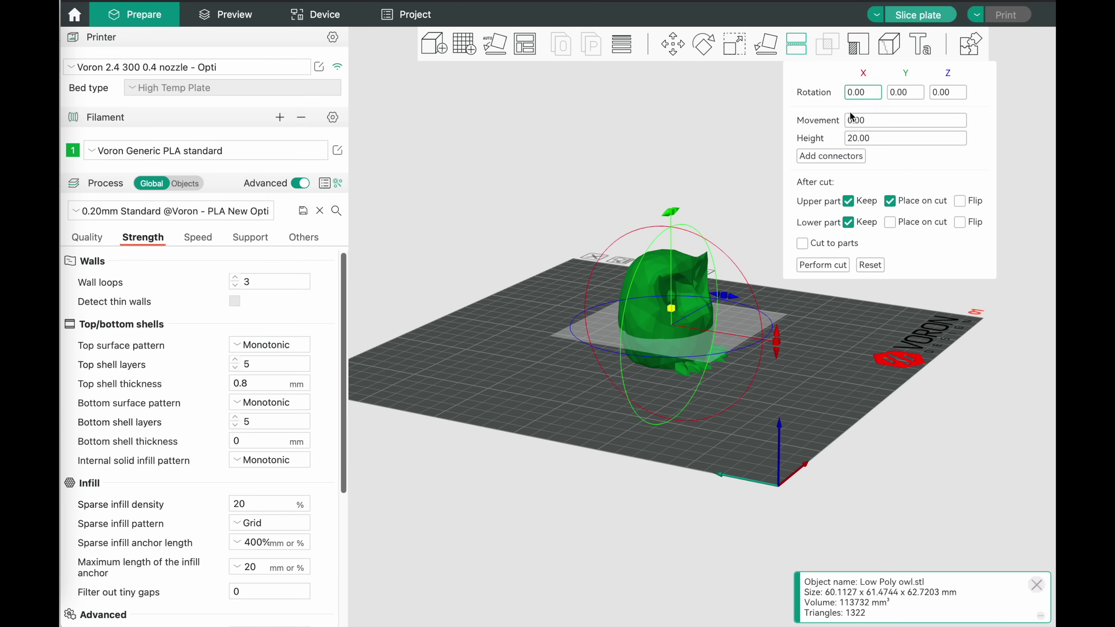
Step: Perform the cut, keeping both owl parts, and arrange them on the plate with 5.00 spacing and no auto rotation
{"action": "left_click", "coordinate": [831, 266]}
{"action": "left_click_drag", "start_coordinate": [844, 320], "coordinate": [817, 349]}
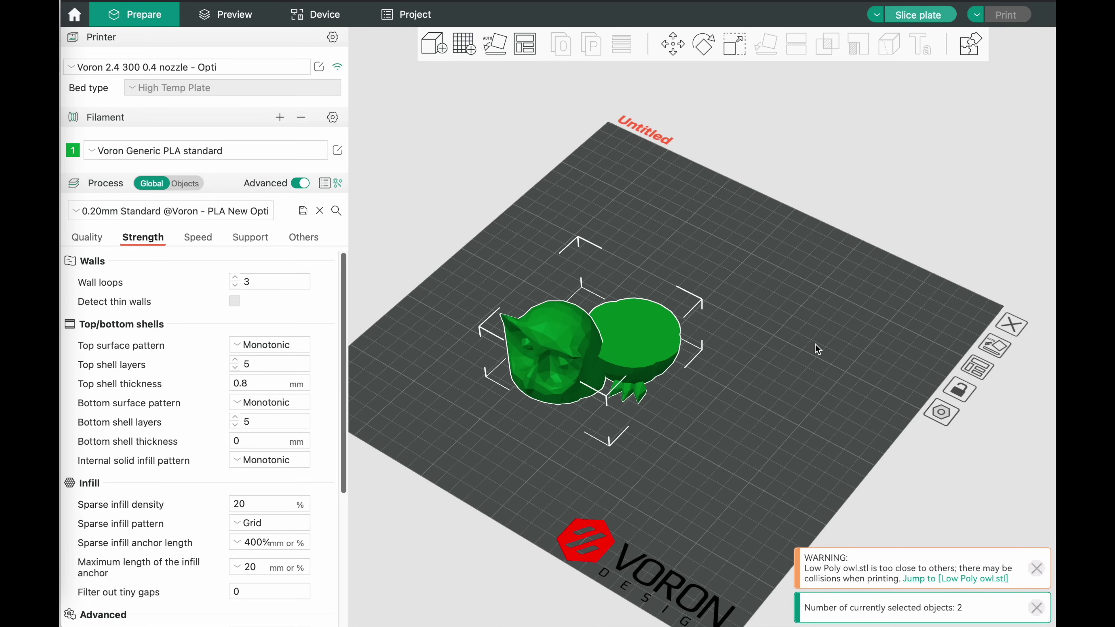
{"action": "mouse_move", "coordinate": [718, 246]}
{"action": "left_mouse_down"}
{"action": "mouse_move", "coordinate": [694, 240]}
{"action": "mouse_move", "coordinate": [727, 258]}
{"action": "left_mouse_up"}
{"action": "right_click", "coordinate": [525, 43]}
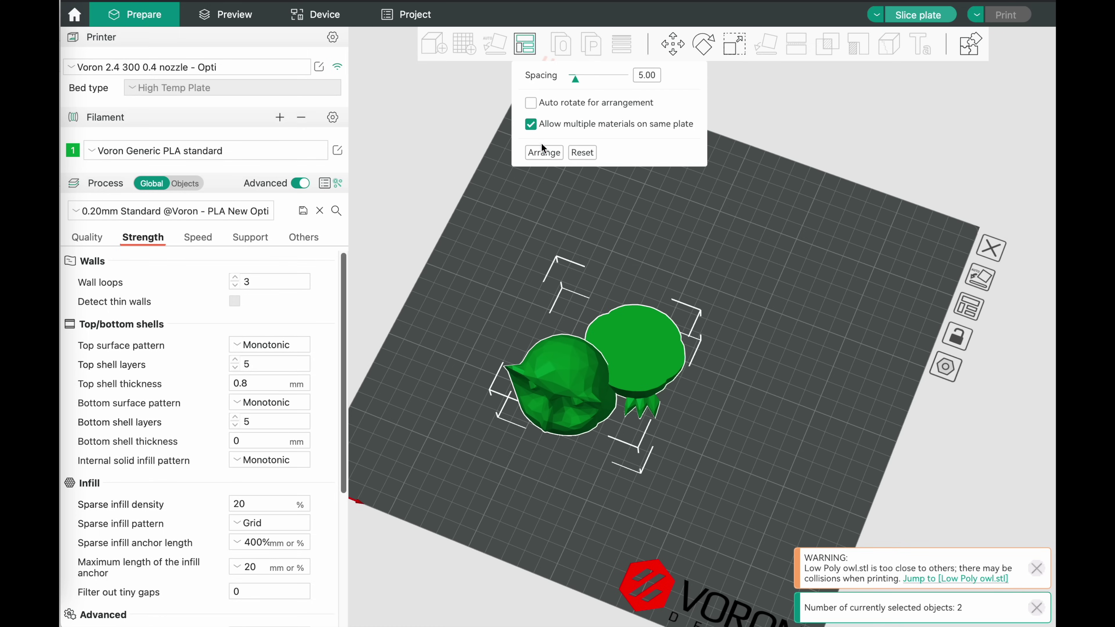
{"action": "left_click", "coordinate": [544, 152]}
{"action": "left_click_drag", "start_coordinate": [821, 439], "coordinate": [853, 333]}
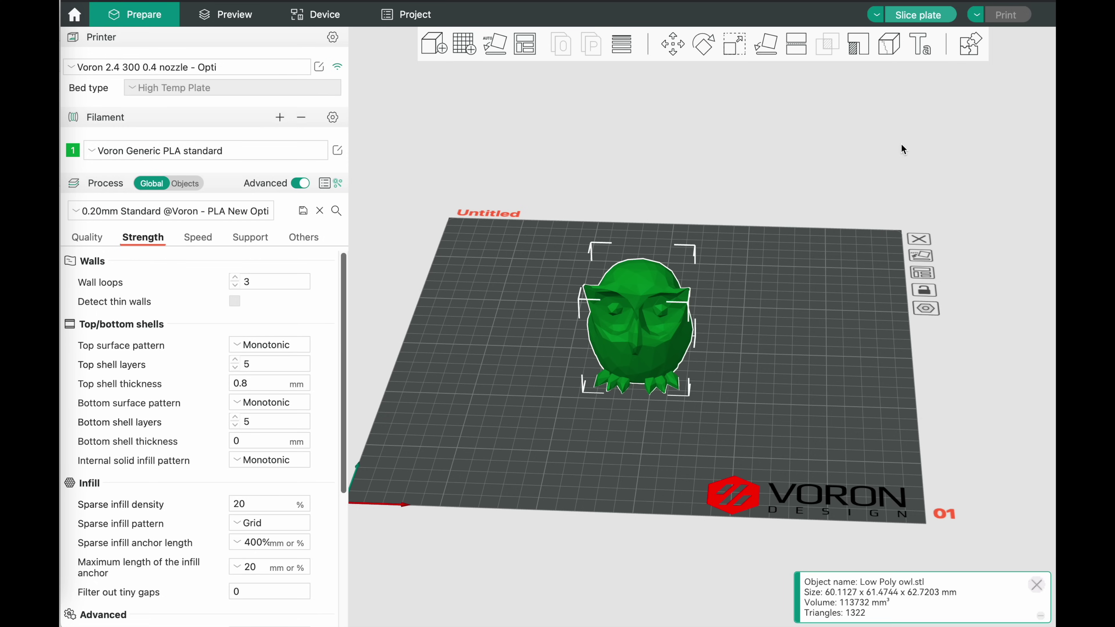
Step: Place the raised surface text "Tom's Basement" across the owl's lower front, in bold with size 16.00 and thickness 2.00
{"action": "left_click", "coordinate": [919, 44]}
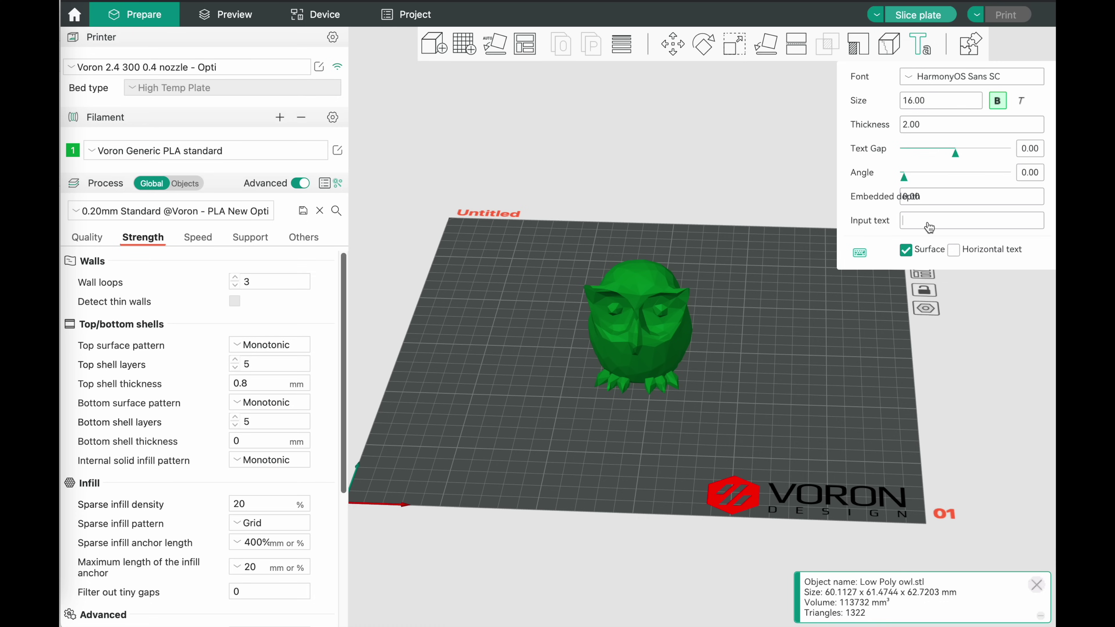
{"action": "key", "text": "BackSpace"}
{"action": "type", "text": "Tom's Basement"}
{"action": "left_click", "coordinate": [648, 356]}
{"action": "left_click_drag", "start_coordinate": [648, 356], "coordinate": [652, 366]}
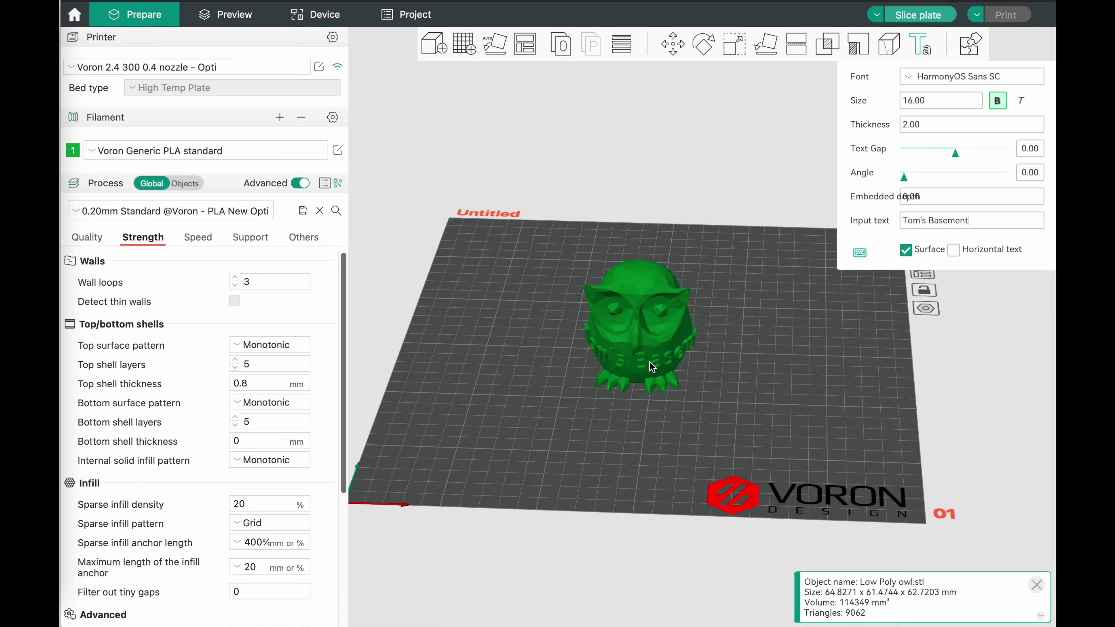
{"action": "key", "text": "z"}
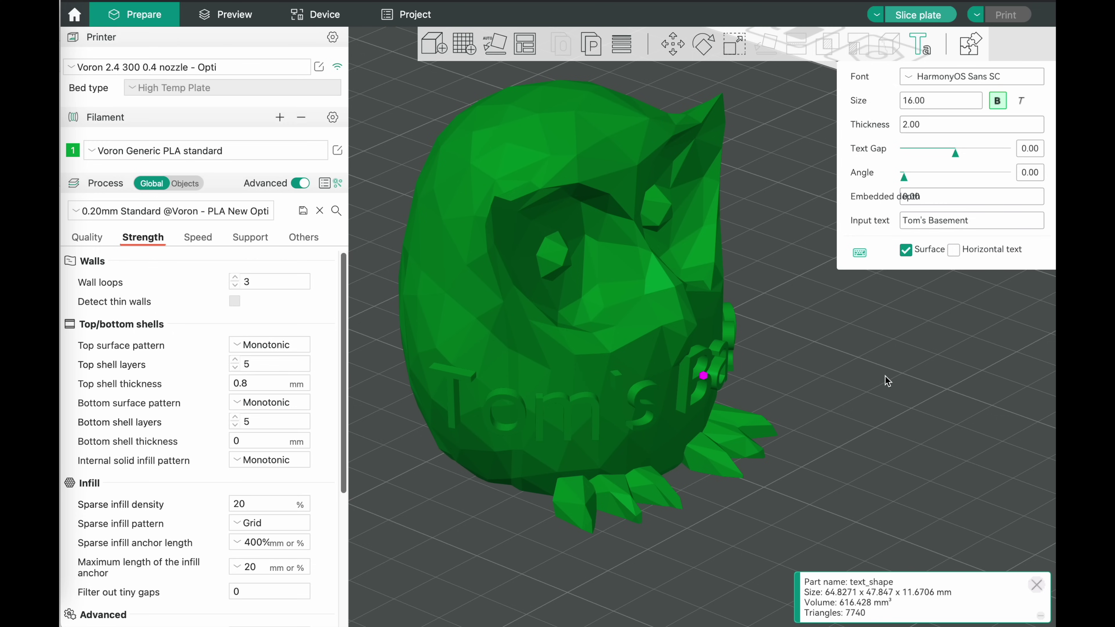
{"action": "mouse_move", "coordinate": [829, 411]}
{"action": "left_mouse_down"}
{"action": "mouse_move", "coordinate": [837, 402]}
{"action": "mouse_move", "coordinate": [821, 404]}
{"action": "left_mouse_up"}
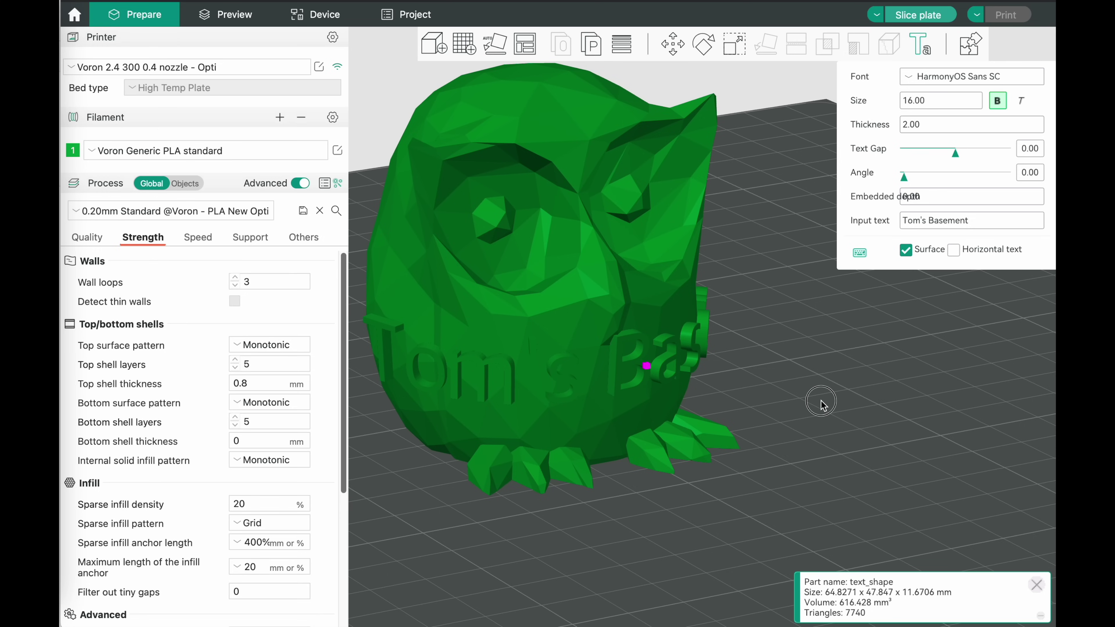
{"action": "left_click_drag", "start_coordinate": [821, 405], "coordinate": [822, 403]}
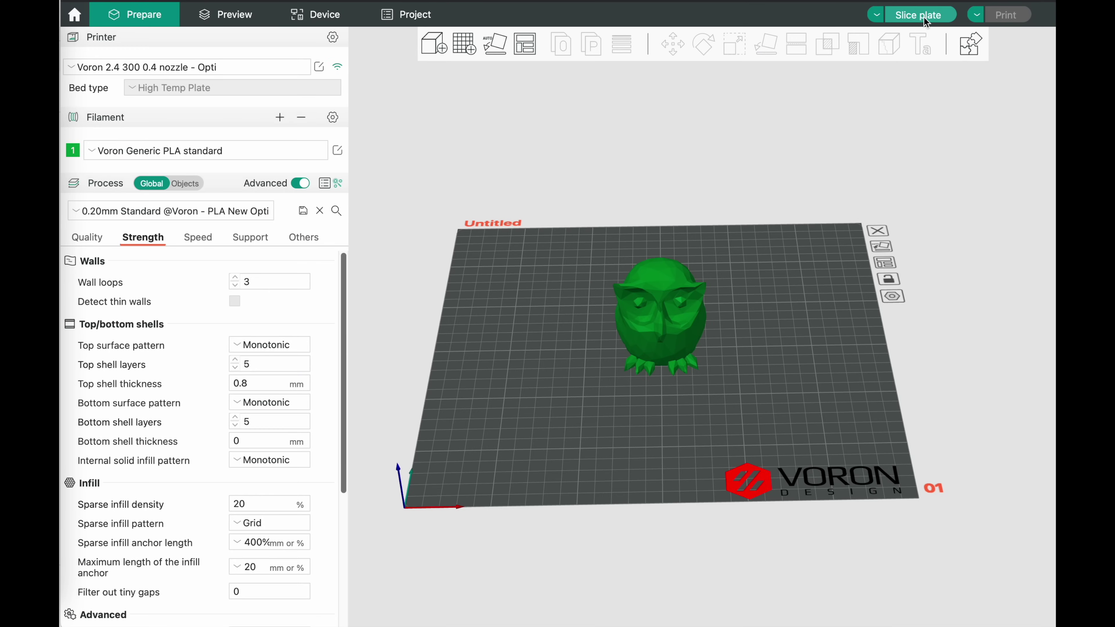
Step: Slice the plate and try the layer and toolpath sliders in the sliced preview of the owl
{"action": "left_click", "coordinate": [924, 18]}
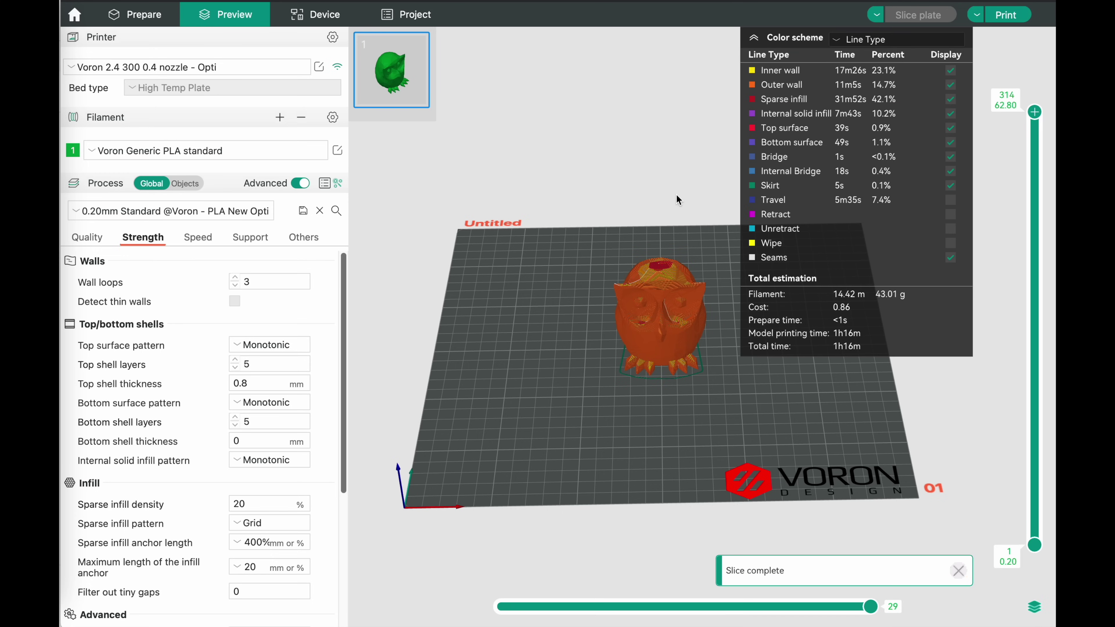
{"action": "mouse_move", "coordinate": [1036, 115]}
{"action": "left_mouse_down"}
{"action": "mouse_move", "coordinate": [1036, 455]}
{"action": "mouse_move", "coordinate": [1033, 95]}
{"action": "left_mouse_up"}
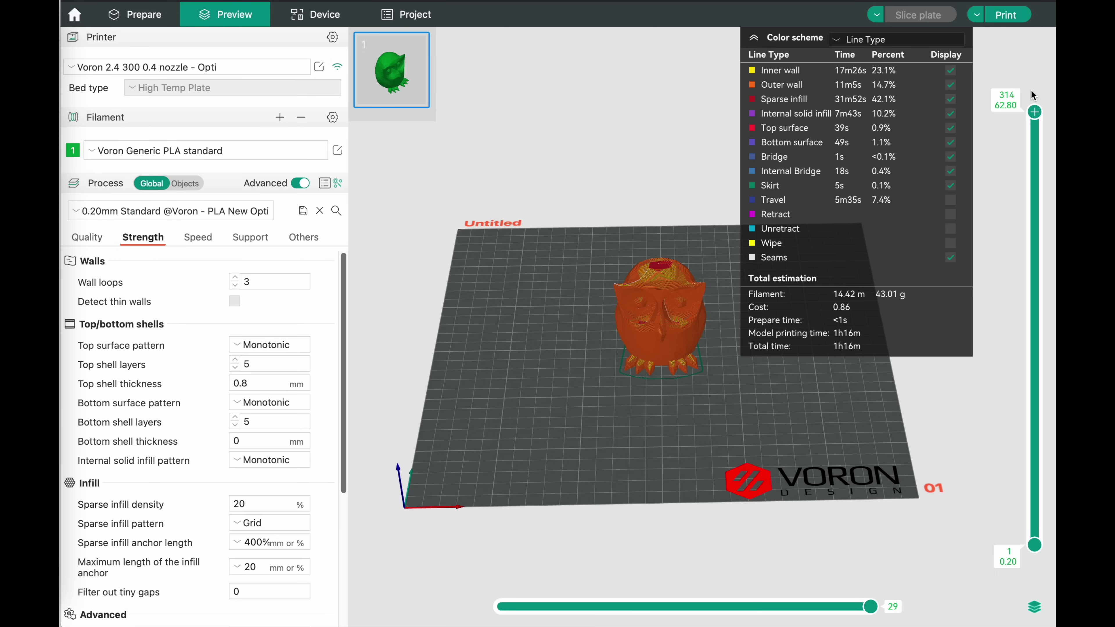
{"action": "mouse_move", "coordinate": [869, 608]}
{"action": "left_click_drag", "start_coordinate": [869, 609], "coordinate": [897, 607]}
Step: Switch the output action for the sliced plate from Print to Export G-code file
{"action": "left_click", "coordinate": [976, 17]}
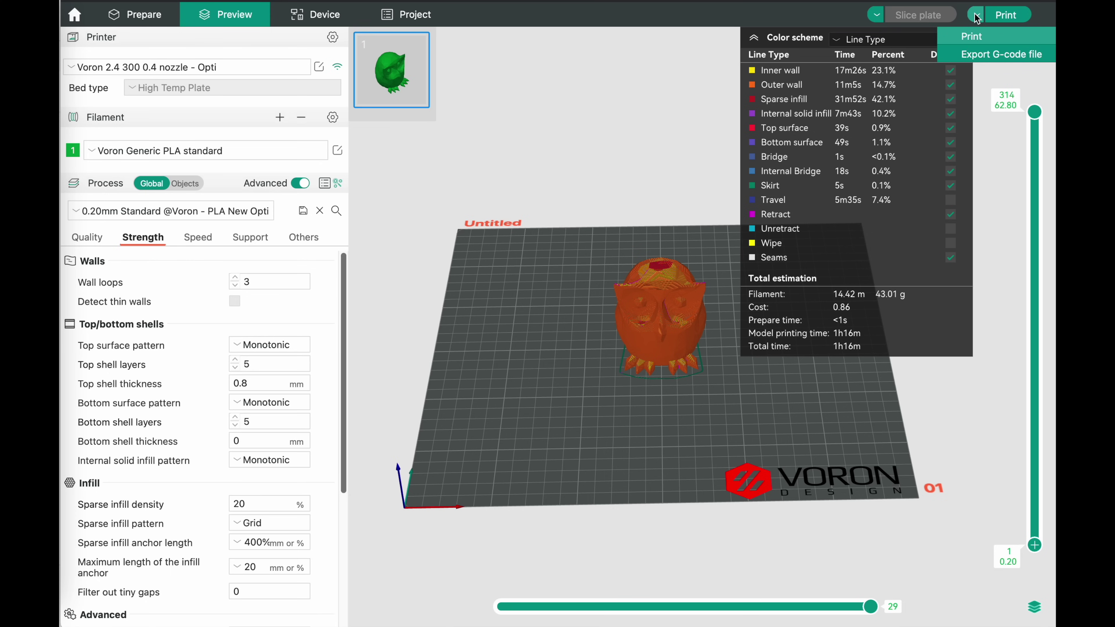
{"action": "left_click", "coordinate": [978, 56]}
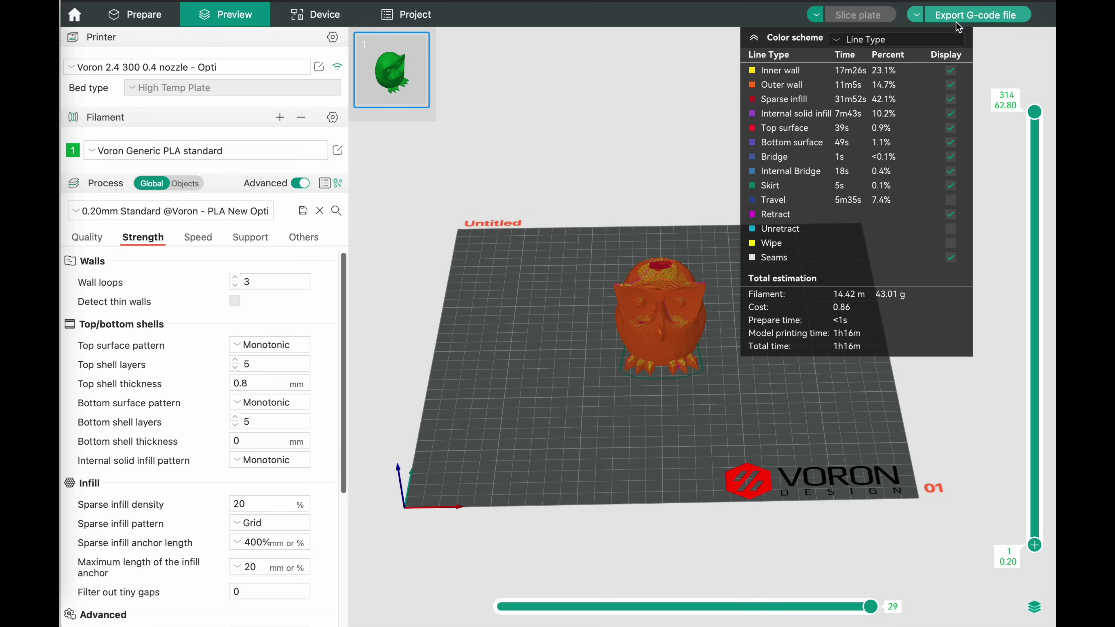
{"action": "left_click", "coordinate": [997, 19]}
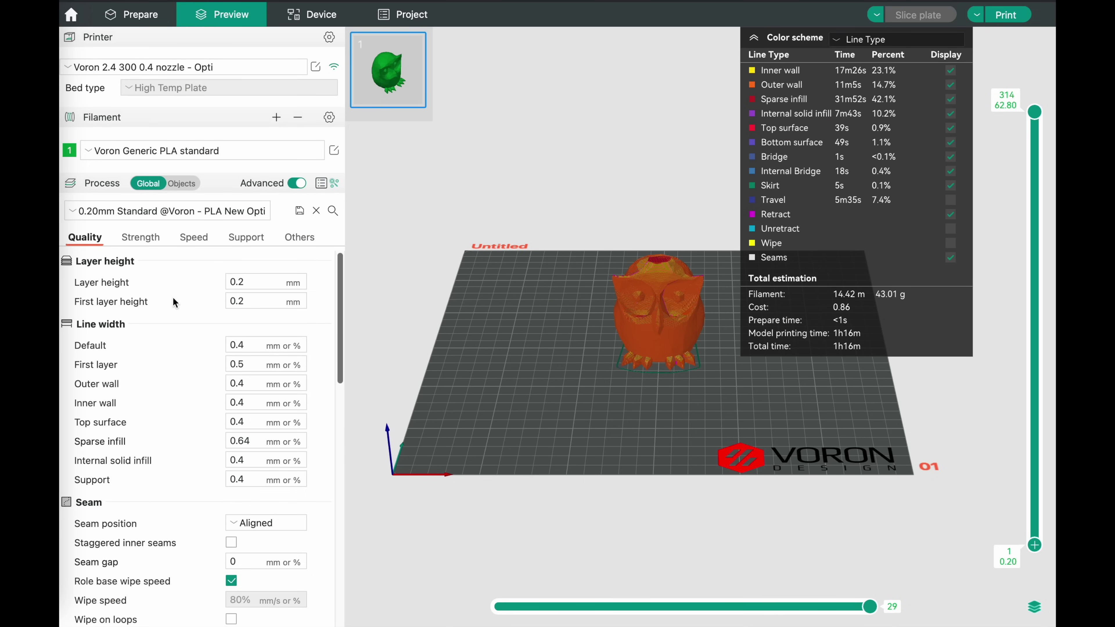
Step: Review the Quality process settings, from layer height and line width through seam, precision, ironing, wall generator and advanced options
{"action": "scroll", "coordinate": [173, 298], "scroll_direction": "down", "scroll_amount": 10}
{"action": "scroll", "coordinate": [173, 298], "scroll_direction": "down", "scroll_amount": 5}
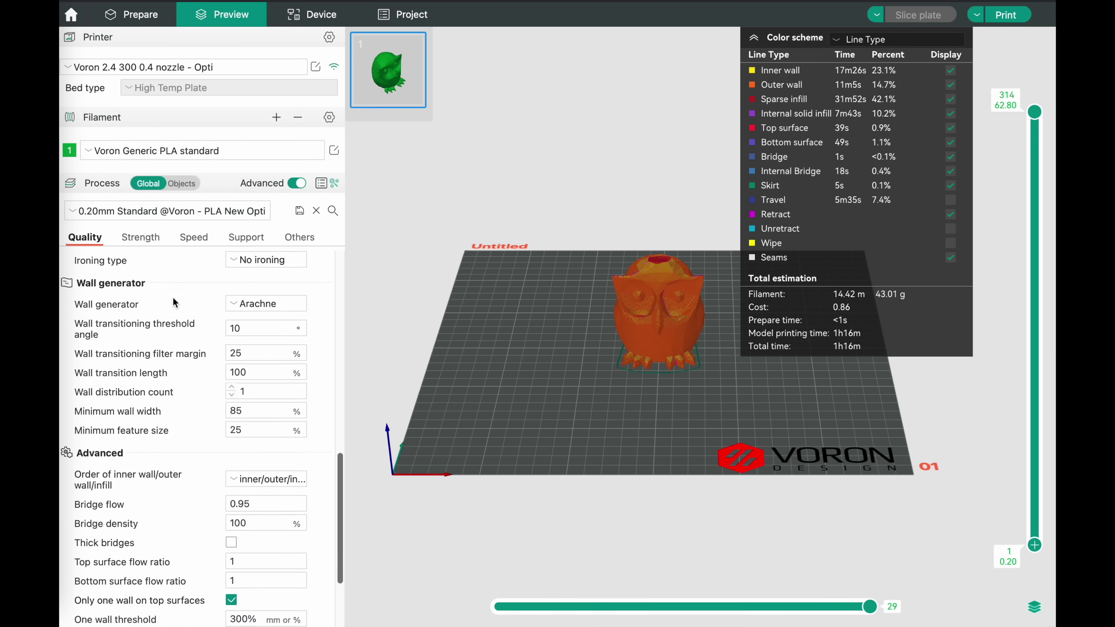
{"action": "scroll", "coordinate": [172, 297], "scroll_direction": "up", "scroll_amount": 15}
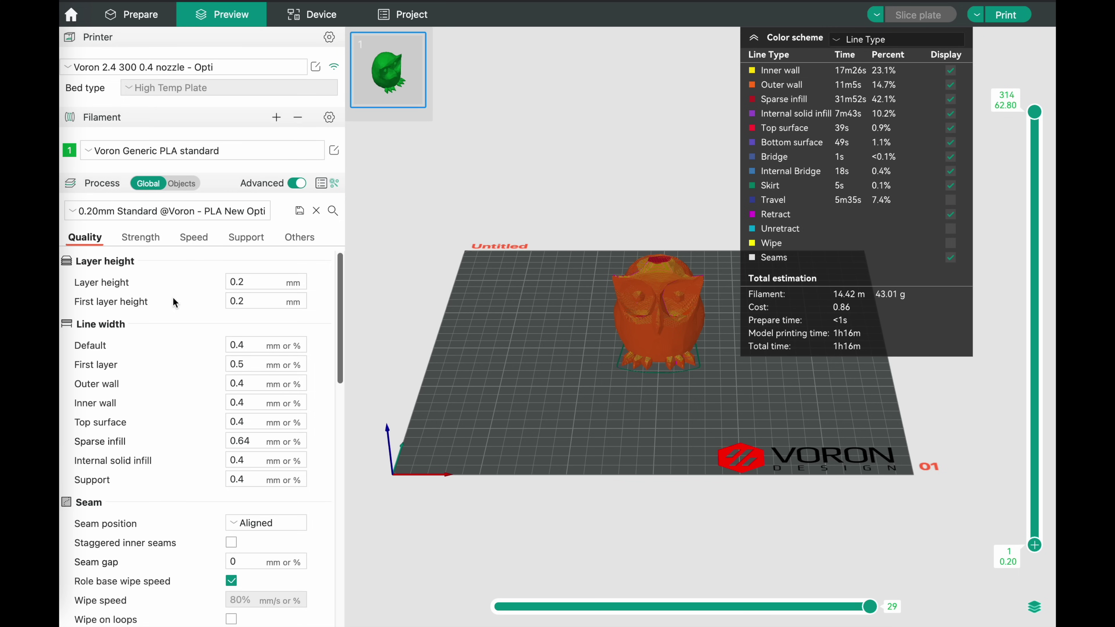
{"action": "scroll", "coordinate": [174, 299], "scroll_direction": "down", "scroll_amount": 5}
{"action": "scroll", "coordinate": [173, 298], "scroll_direction": "down", "scroll_amount": 1}
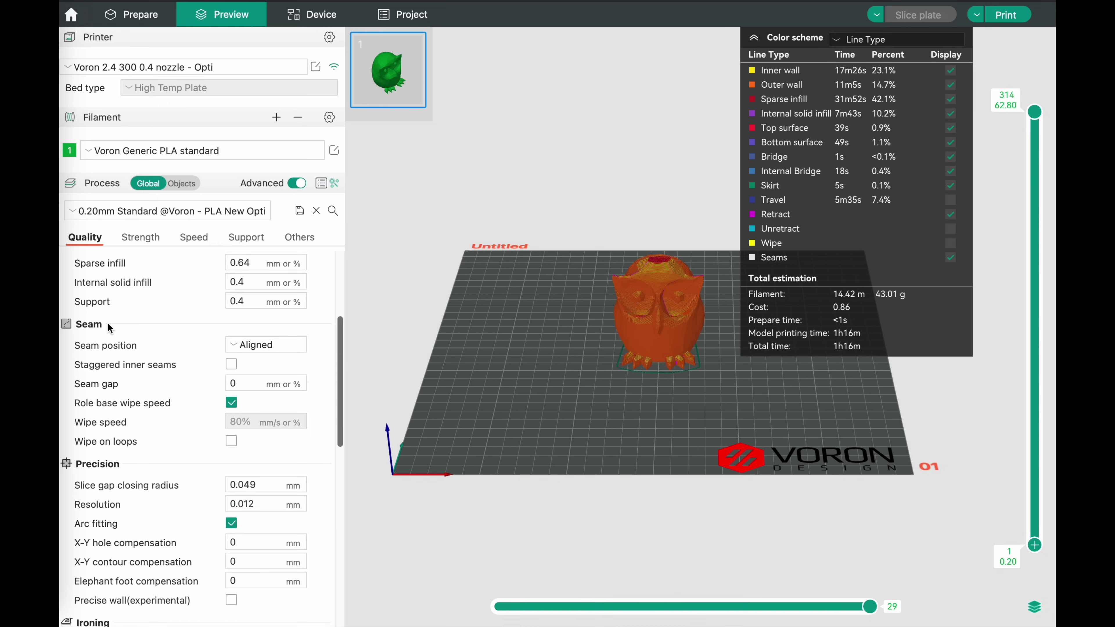
{"action": "scroll", "coordinate": [119, 331], "scroll_direction": "down", "scroll_amount": 5}
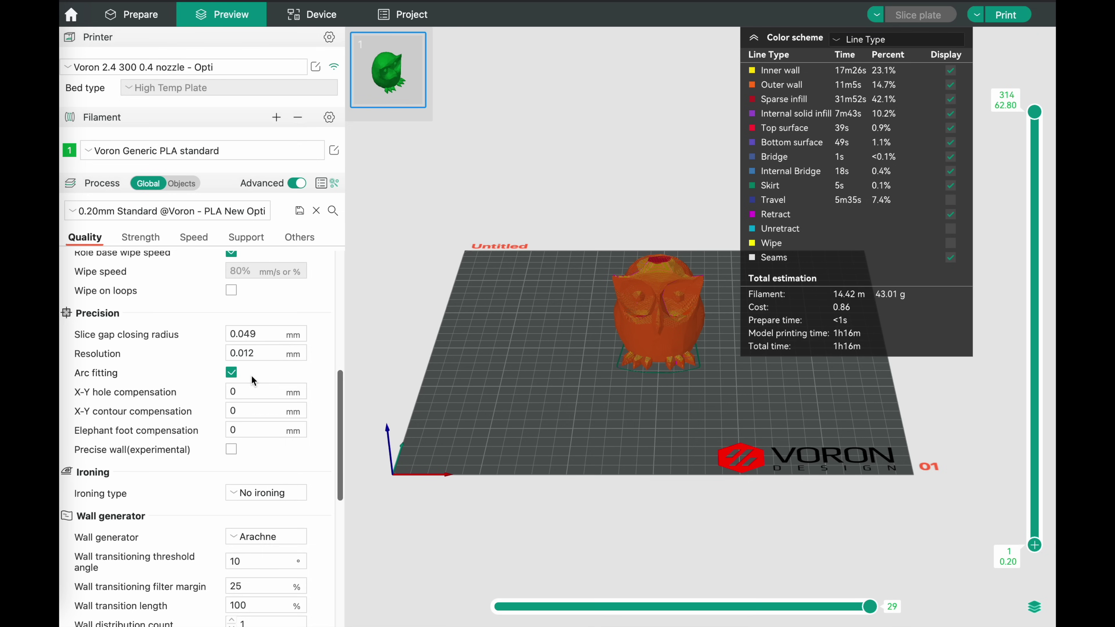
{"action": "scroll", "coordinate": [250, 375], "scroll_direction": "down", "scroll_amount": 10}
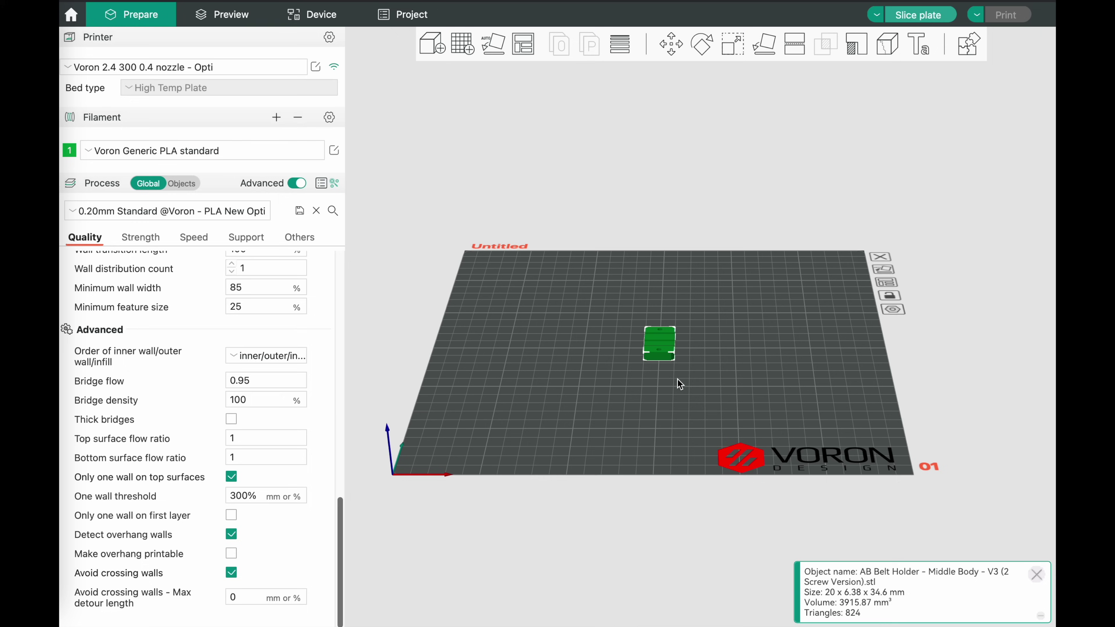
Step: Slice the plate holding the AB Belt Holder middle body and view its top surface closely
{"action": "scroll", "coordinate": [618, 461], "scroll_direction": "up", "scroll_amount": 5}
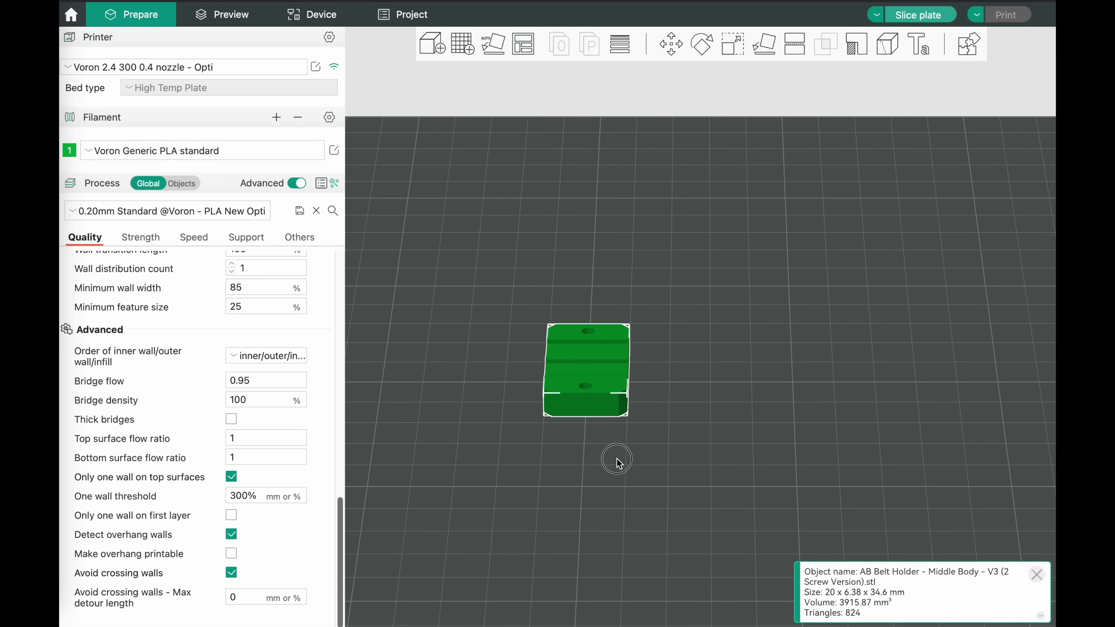
{"action": "left_click", "coordinate": [918, 14]}
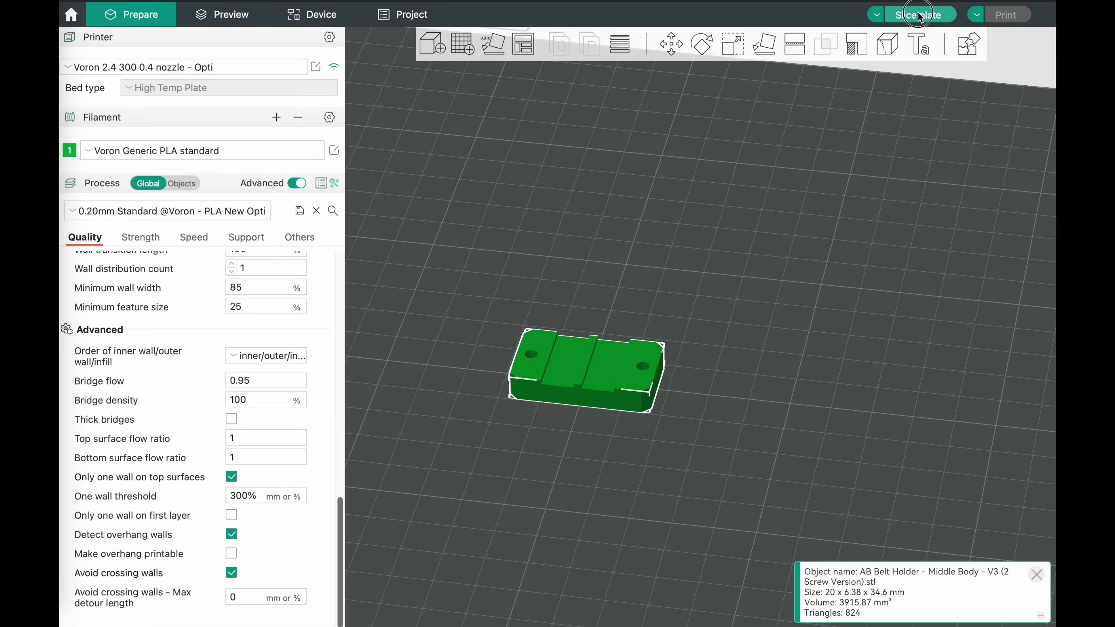
{"action": "scroll", "coordinate": [590, 390], "scroll_direction": "up", "scroll_amount": 4}
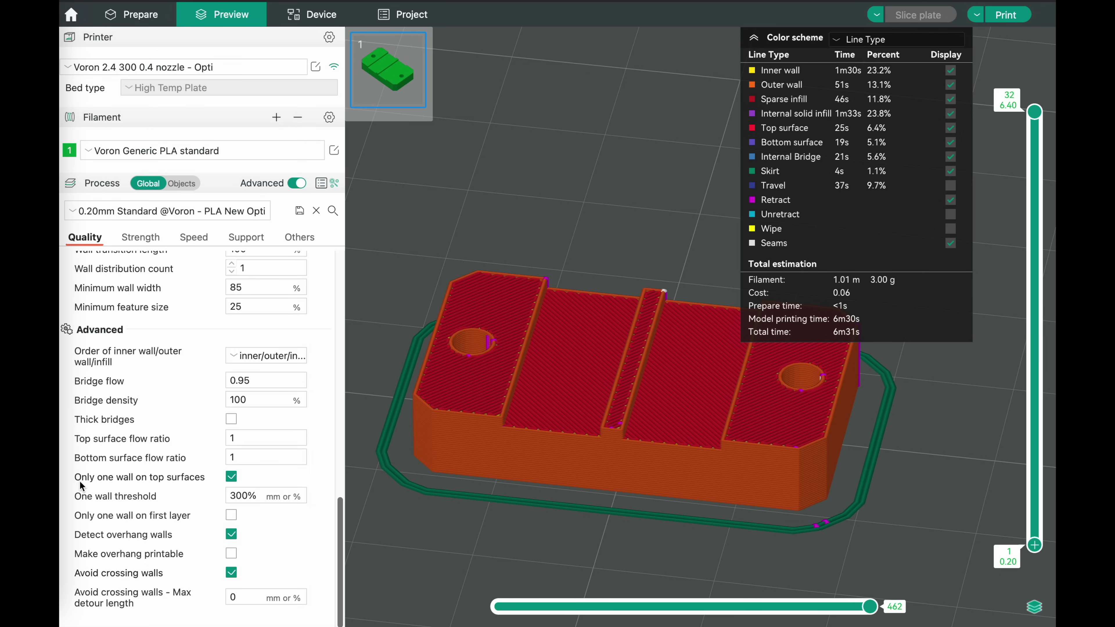
Step: Reslice the belt holder with "Only one wall on top surfaces" turned off for comparison, restoring the option and reslicing
{"action": "left_click", "coordinate": [233, 477]}
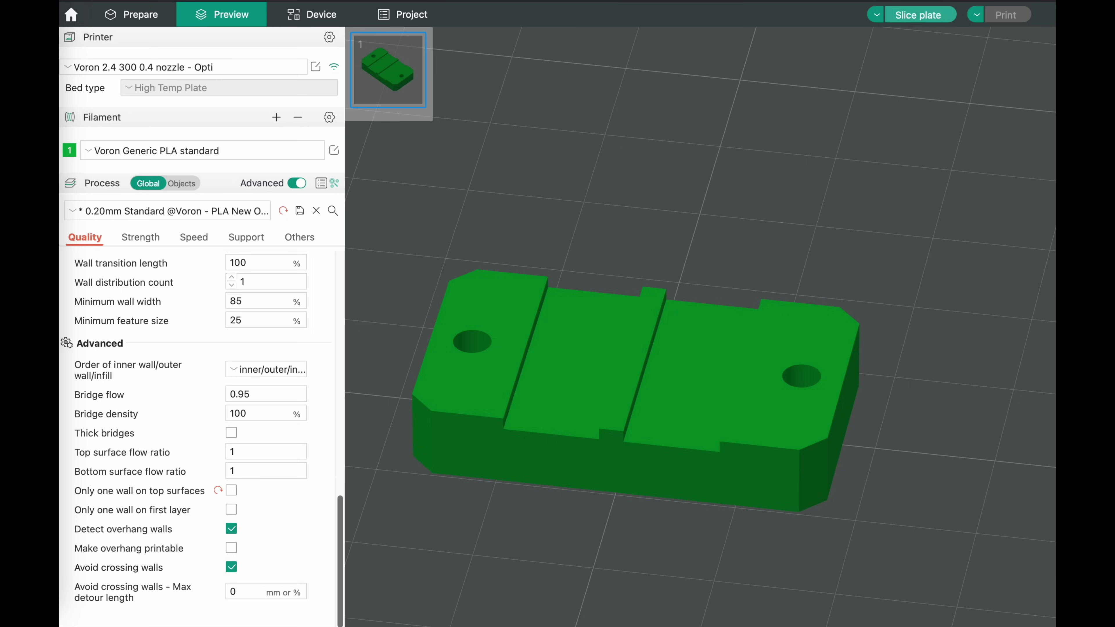
{"action": "left_click", "coordinate": [939, 13]}
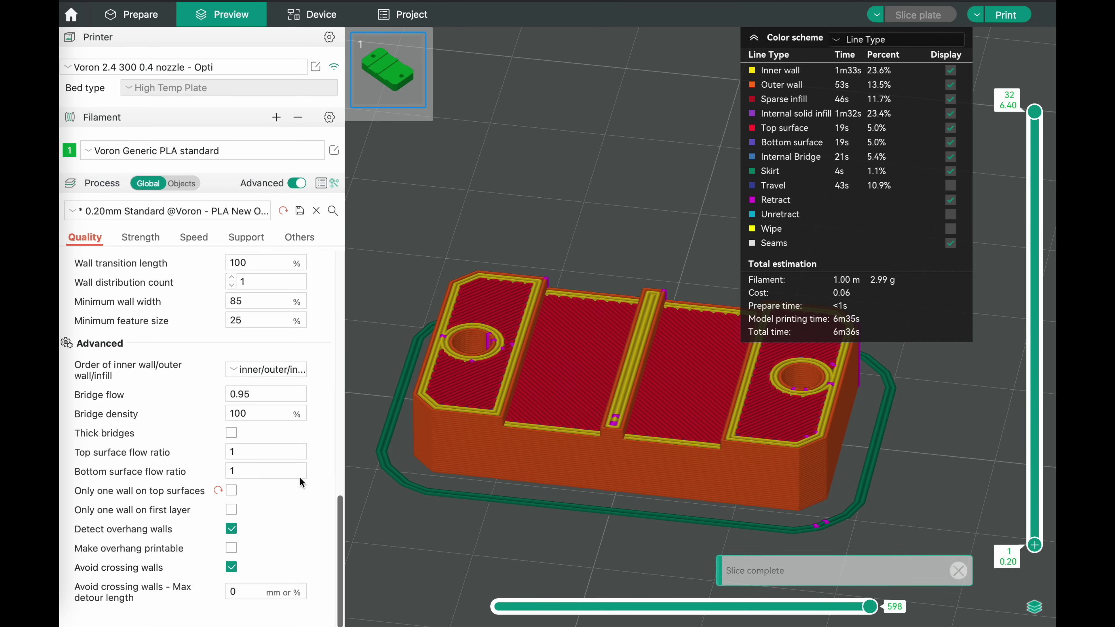
{"action": "left_click", "coordinate": [218, 490]}
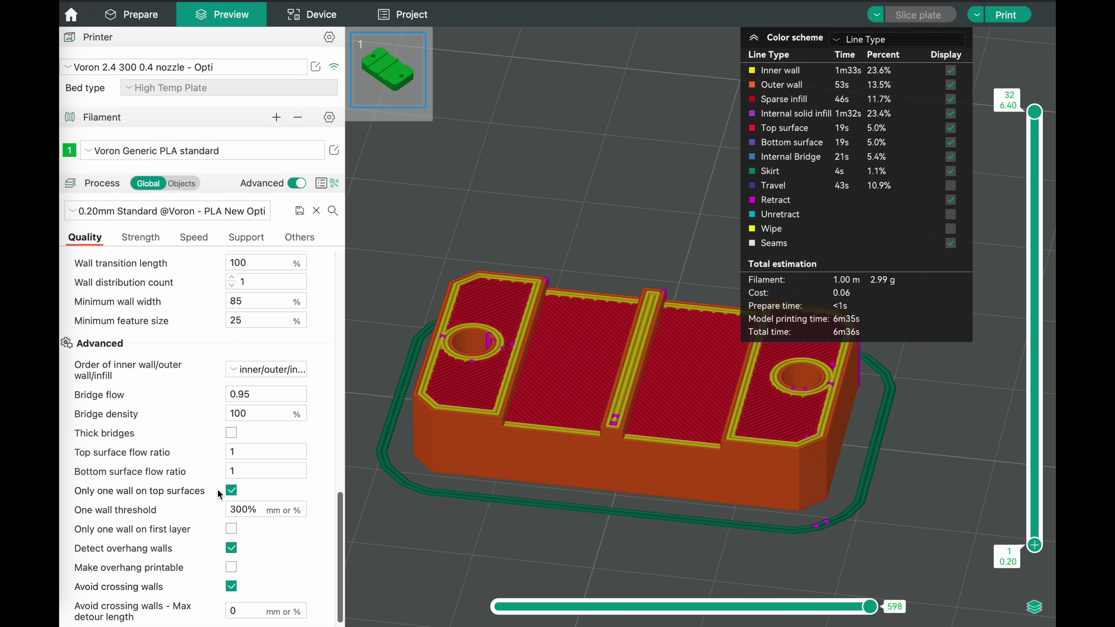
{"action": "left_click", "coordinate": [948, 13]}
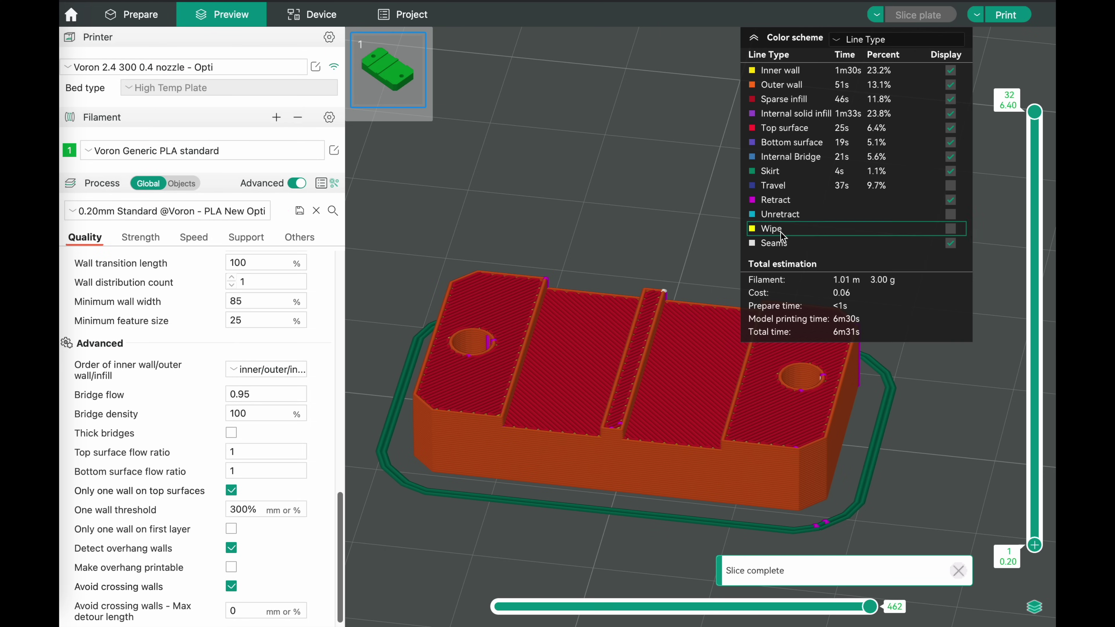
Step: Turn on "Only one wall on first layer" and reslice the belt holder
{"action": "left_click_drag", "start_coordinate": [581, 510], "coordinate": [585, 470]}
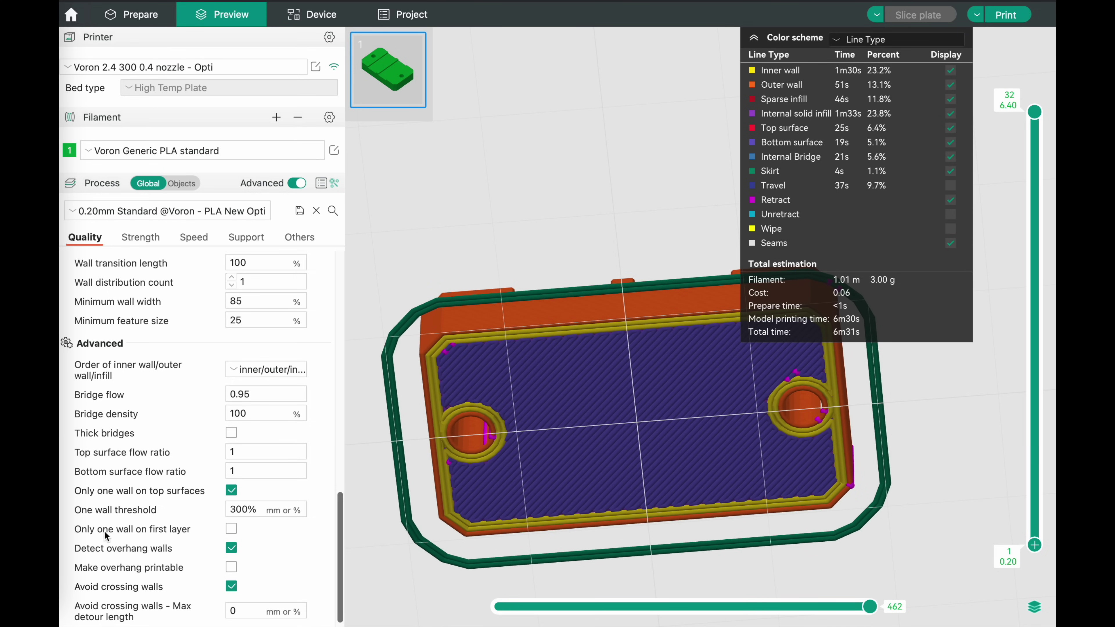
{"action": "left_click", "coordinate": [232, 529]}
{"action": "left_click", "coordinate": [899, 22]}
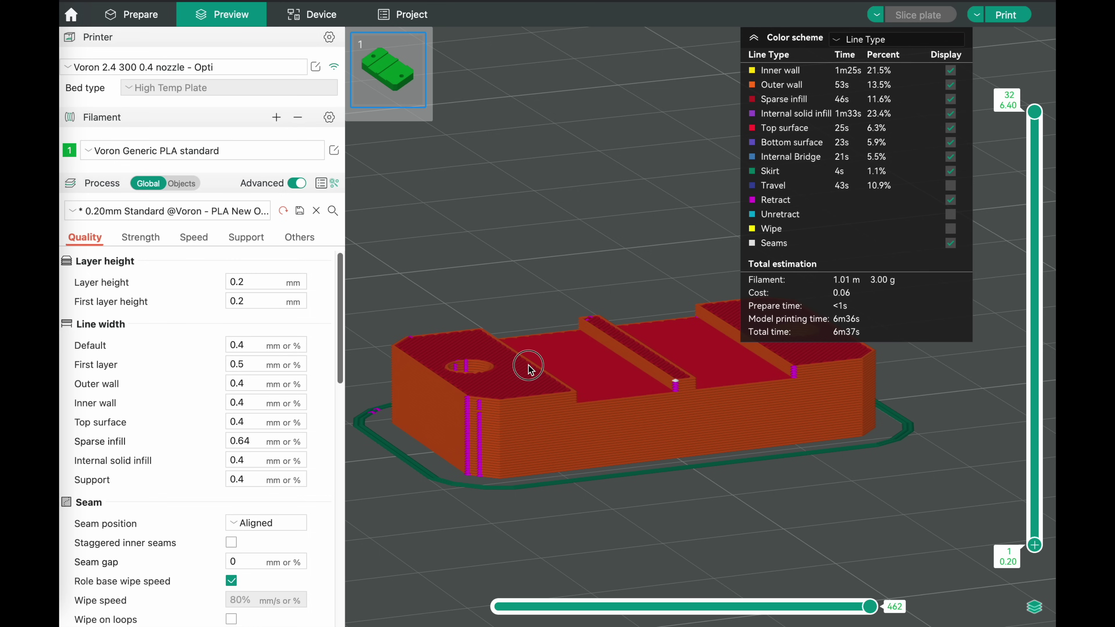
{"action": "left_click_drag", "start_coordinate": [523, 369], "coordinate": [531, 368]}
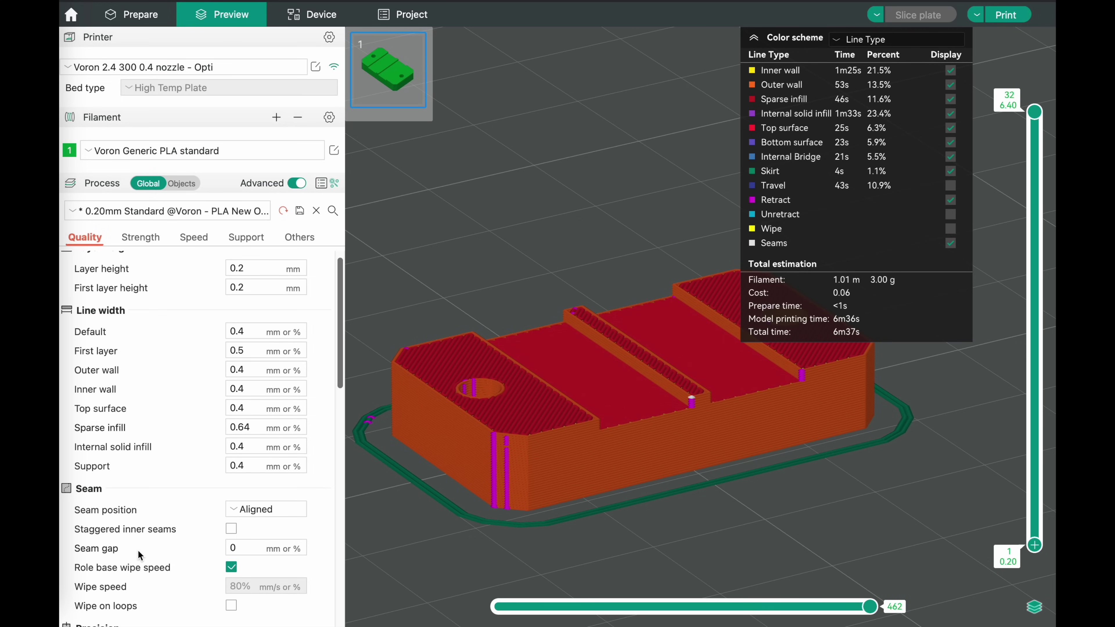
Step: Select the Seam gap value and read the description of that setting
{"action": "left_click", "coordinate": [236, 547]}
{"action": "left_click_drag", "start_coordinate": [237, 548], "coordinate": [221, 548]}
{"action": "mouse_move", "coordinate": [248, 550]}
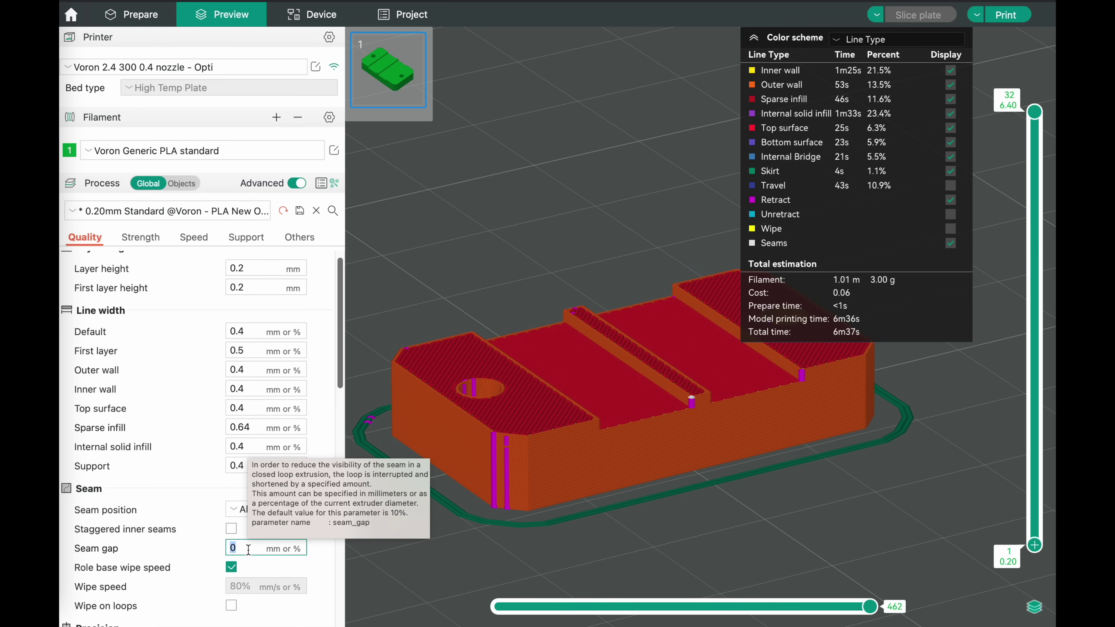
Step: Review the Strength settings for wall loops, top and bottom shells, and infill
{"action": "left_click", "coordinate": [140, 237]}
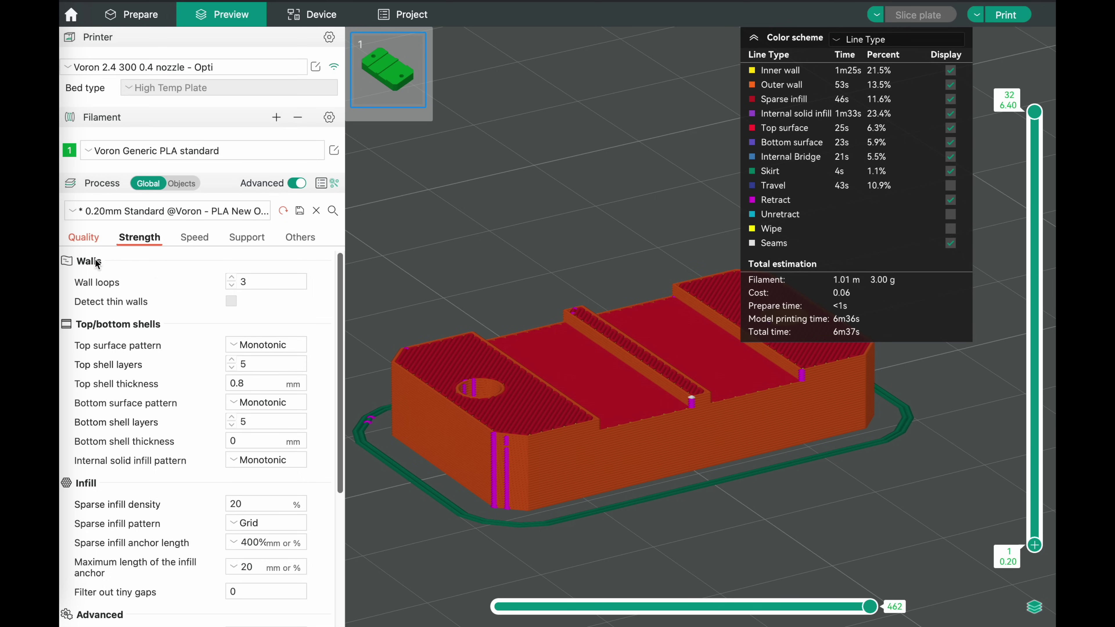
{"action": "left_click", "coordinate": [259, 282]}
{"action": "scroll", "coordinate": [213, 334], "scroll_direction": "down", "scroll_amount": 1}
{"action": "left_click", "coordinate": [260, 338]}
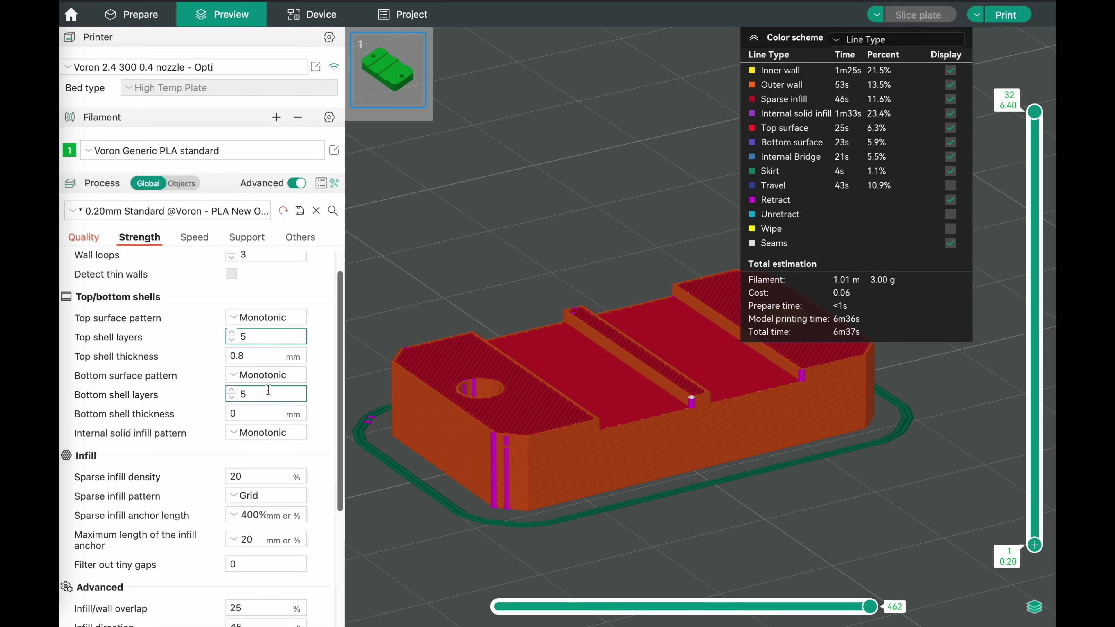
{"action": "scroll", "coordinate": [269, 390], "scroll_direction": "down", "scroll_amount": 3}
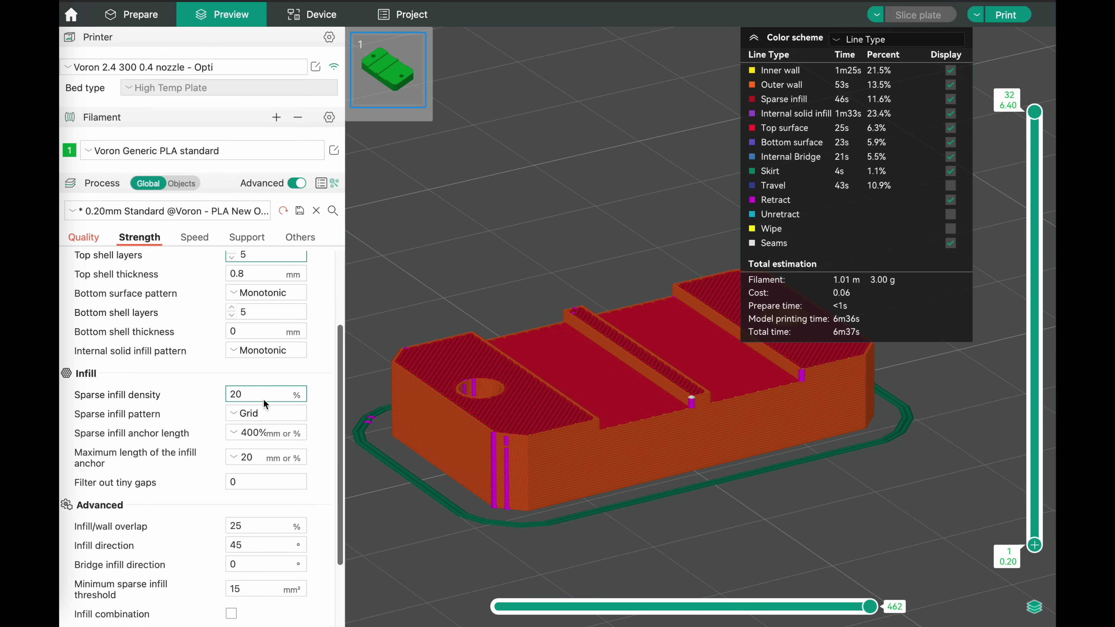
Step: Look through the available sparse infill patterns, from Concentric to Lightning
{"action": "left_click", "coordinate": [268, 413]}
{"action": "scroll", "coordinate": [302, 249], "scroll_direction": "down", "scroll_amount": 2}
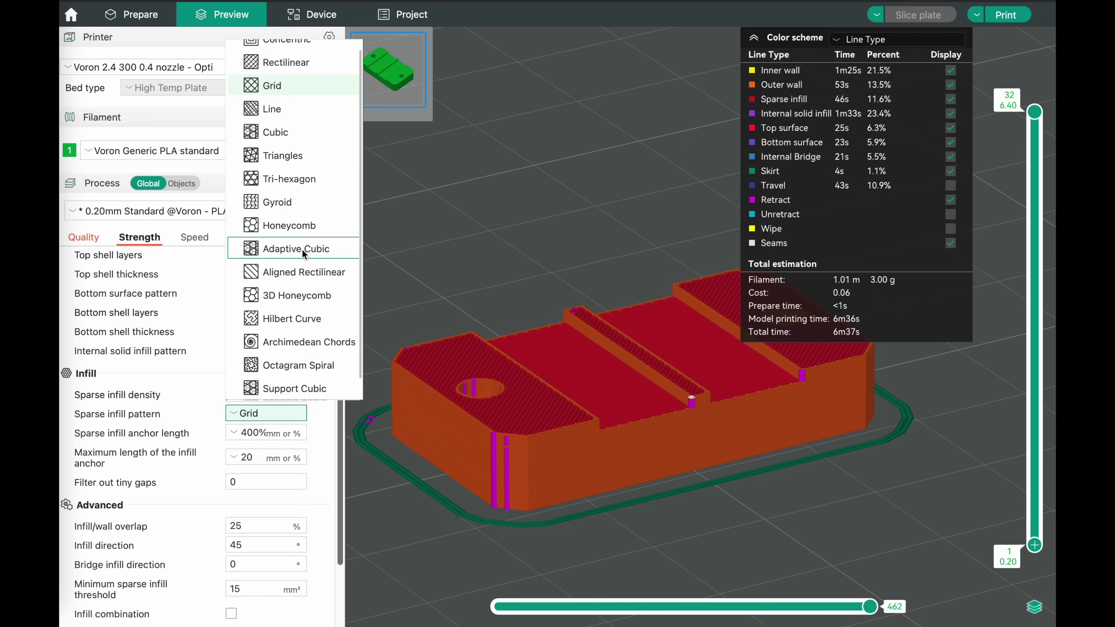
{"action": "scroll", "coordinate": [303, 249], "scroll_direction": "up", "scroll_amount": 2}
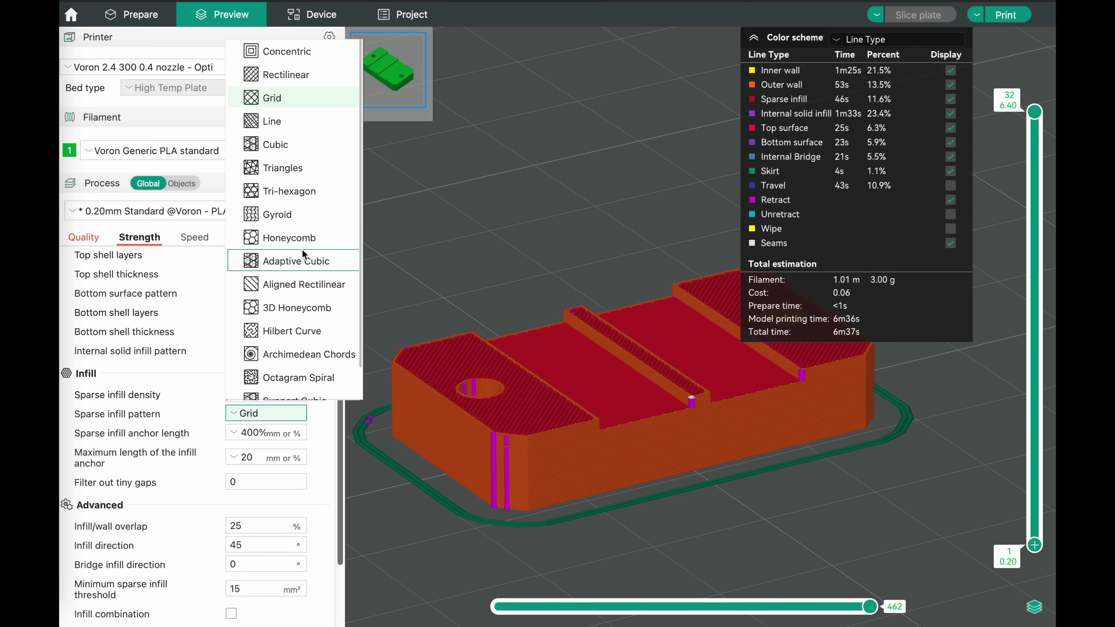
{"action": "scroll", "coordinate": [303, 249], "scroll_direction": "down", "scroll_amount": 1}
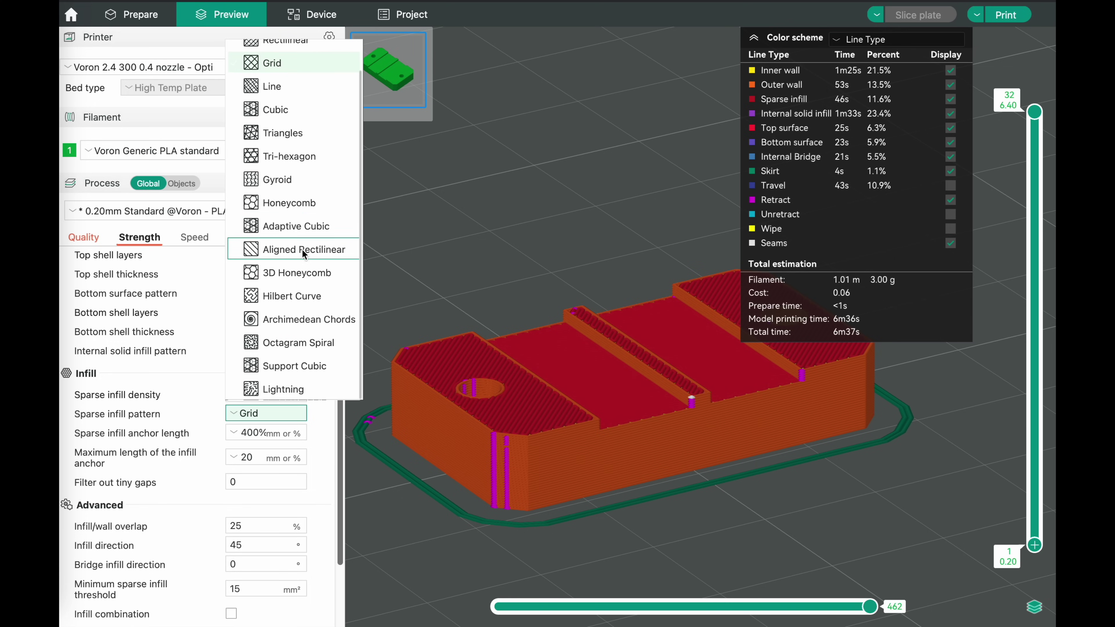
{"action": "left_click", "coordinate": [274, 390]}
Step: Review the Speed settings, including first layer and other layer speeds, travel speed, acceleration and jerk
{"action": "left_click", "coordinate": [204, 240]}
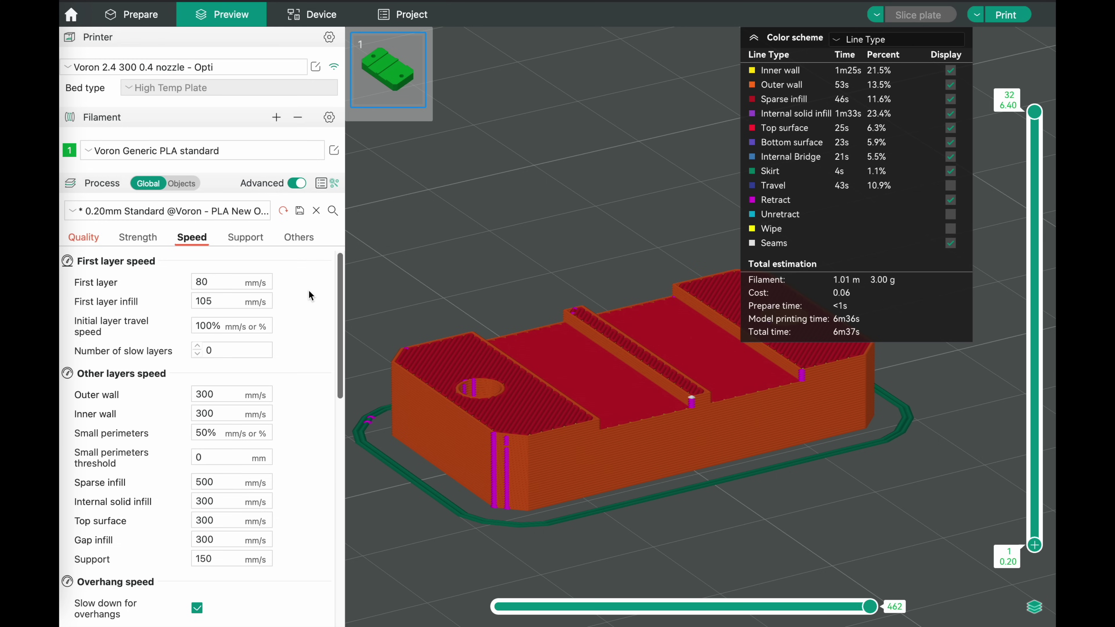
{"action": "scroll", "coordinate": [143, 302], "scroll_direction": "down", "scroll_amount": 10}
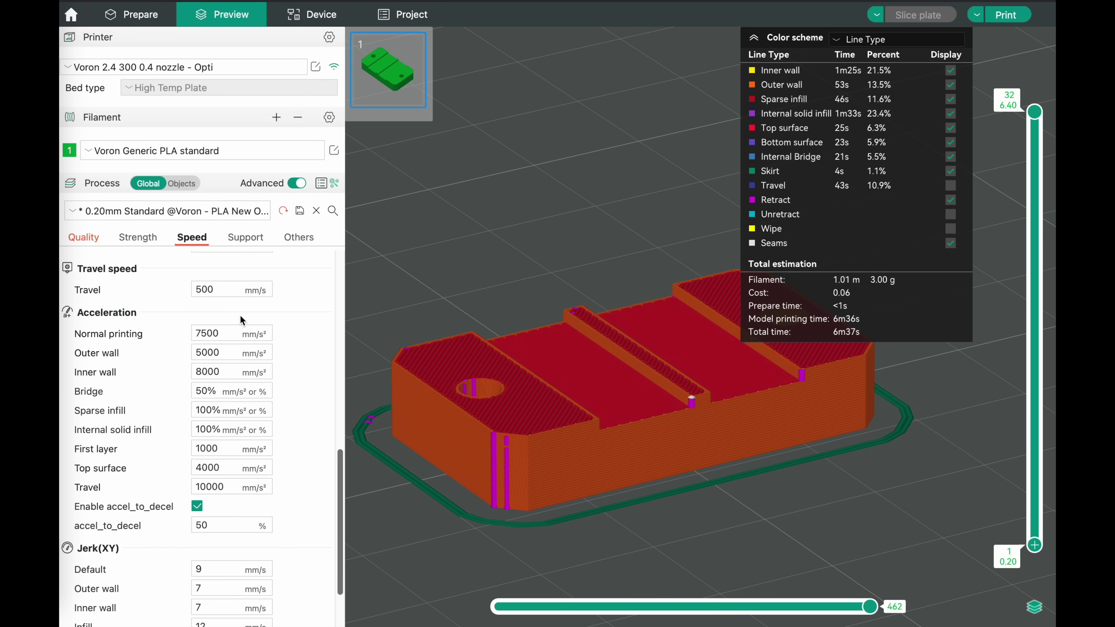
{"action": "mouse_move", "coordinate": [233, 336]}
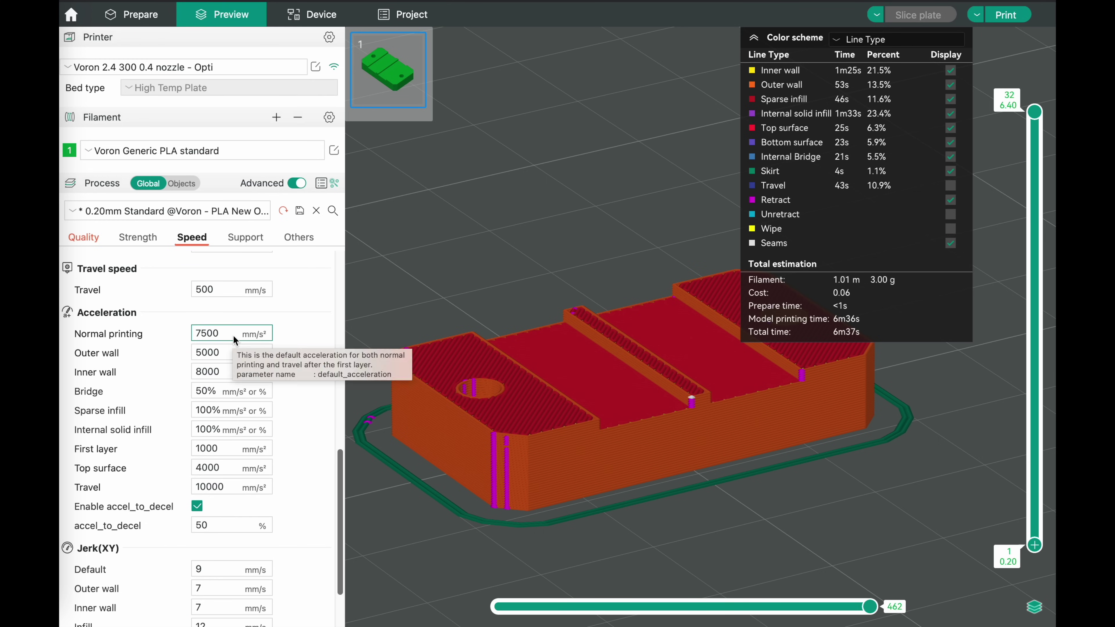
{"action": "scroll", "coordinate": [234, 336], "scroll_direction": "down", "scroll_amount": 3}
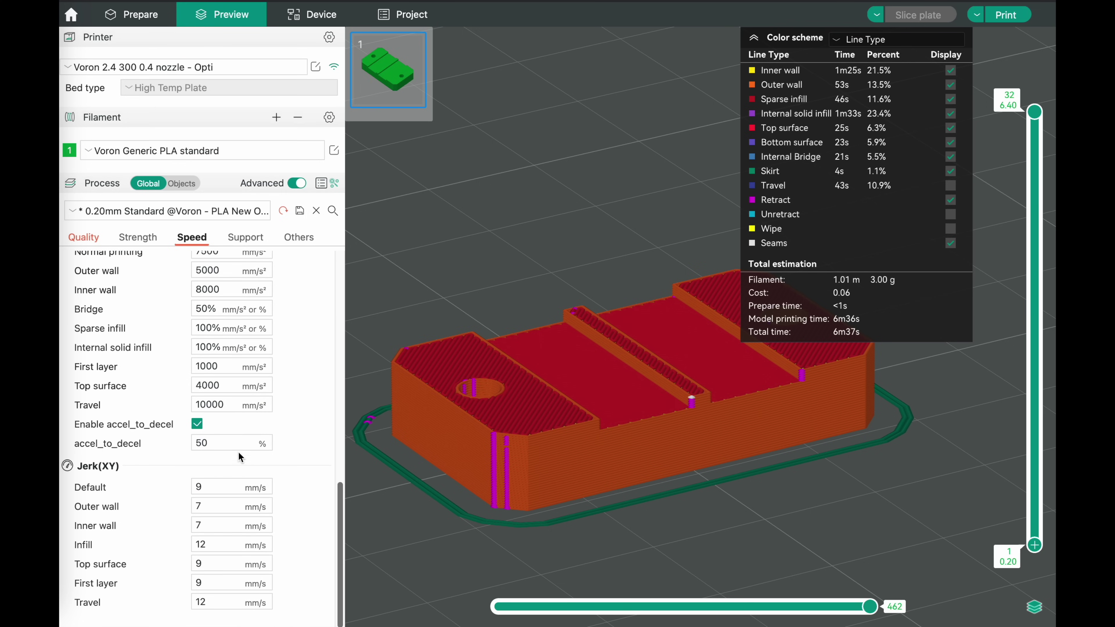
Step: Enable supports with the type tree(auto), and check the tree styles while keeping the style on Default
{"action": "left_click", "coordinate": [246, 237]}
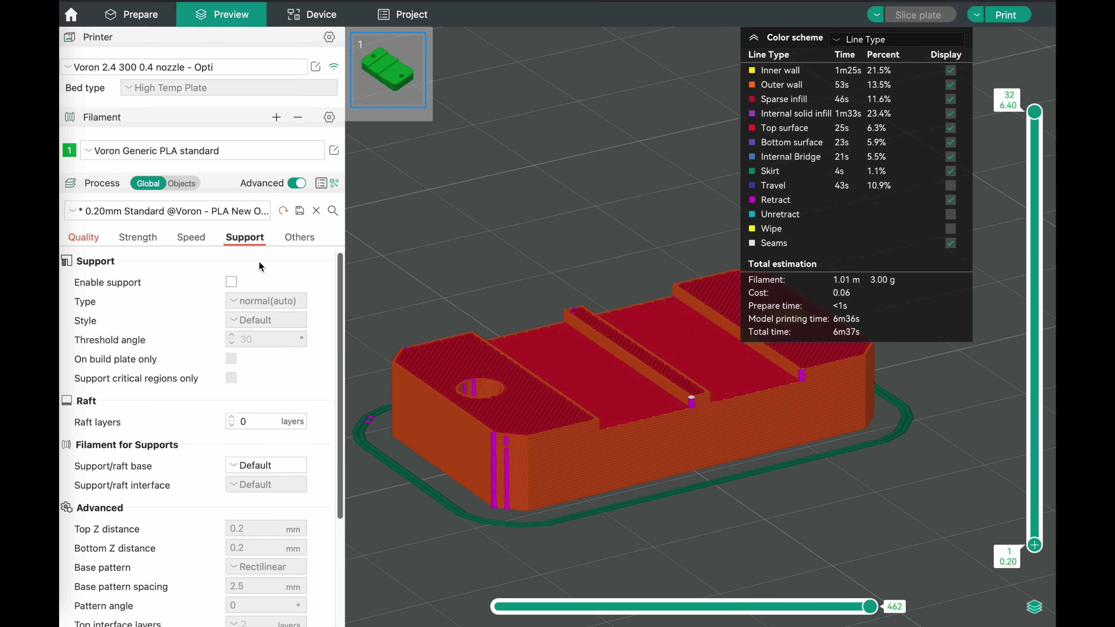
{"action": "left_click", "coordinate": [232, 282]}
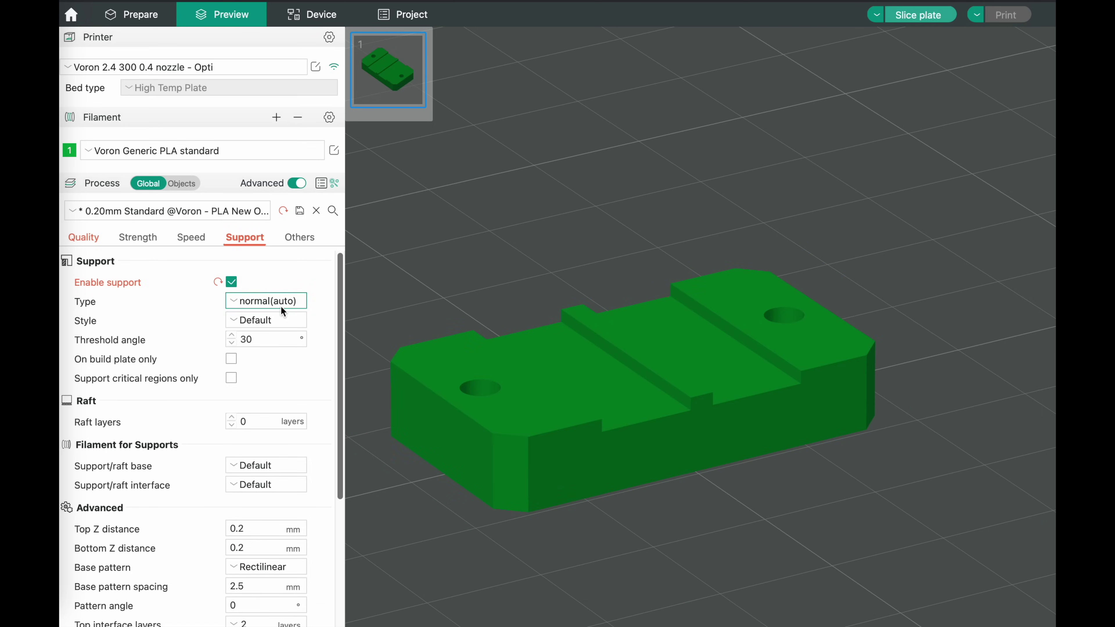
{"action": "left_click", "coordinate": [290, 303]}
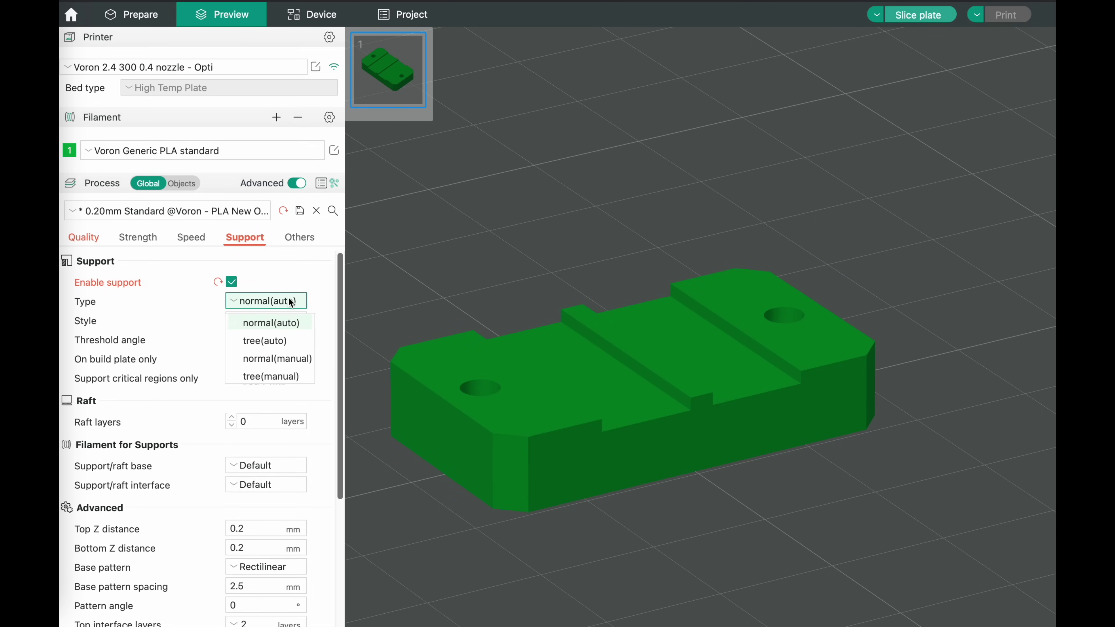
{"action": "left_click", "coordinate": [267, 342]}
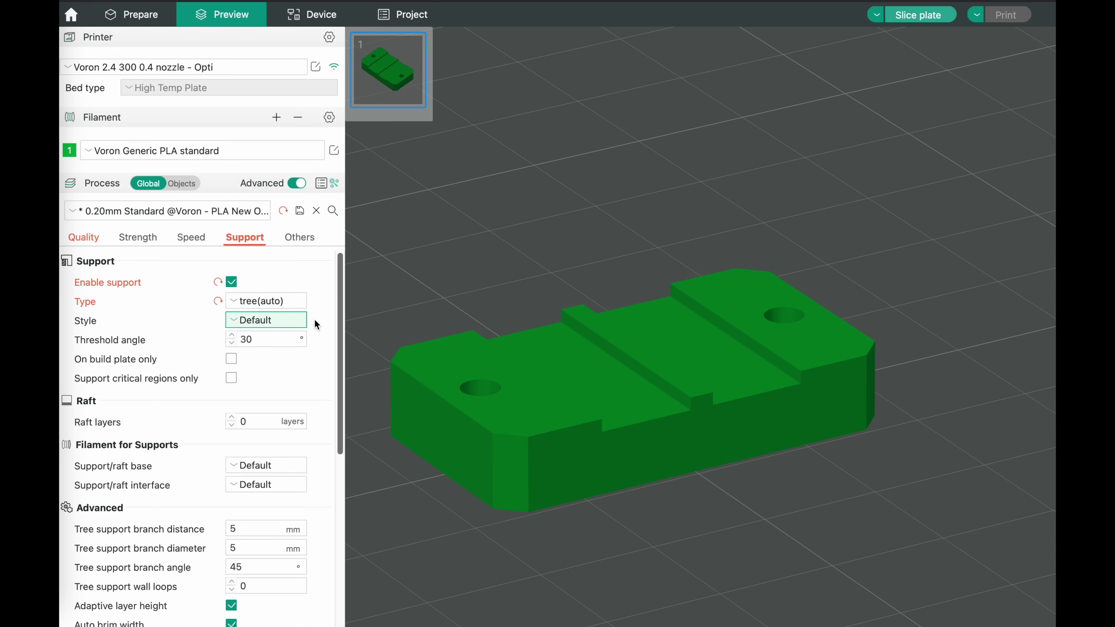
{"action": "left_click", "coordinate": [293, 321]}
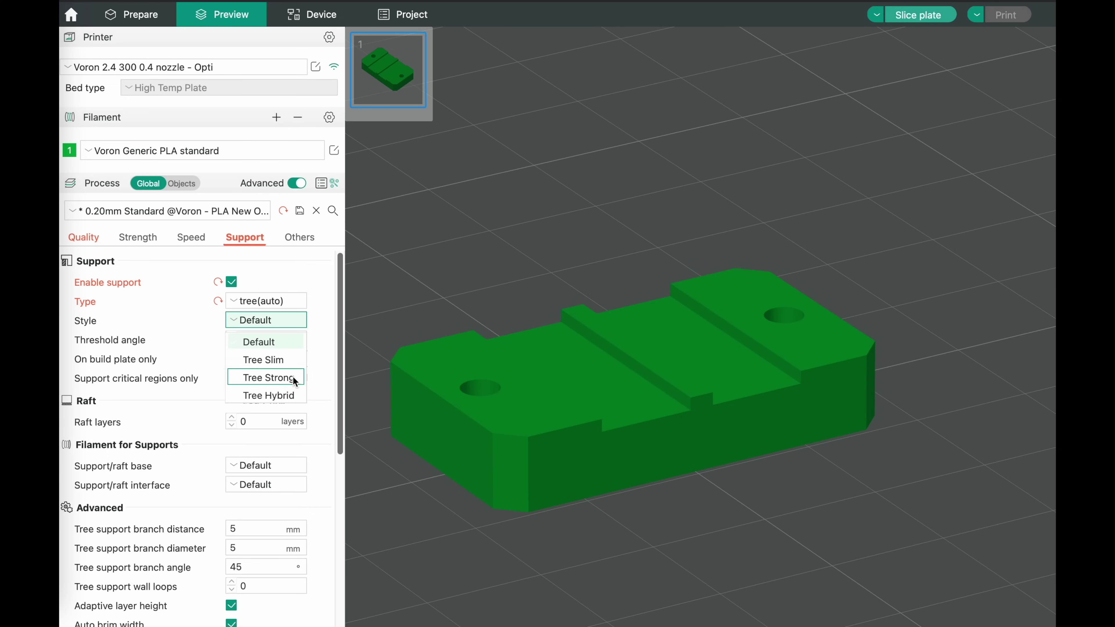
{"action": "left_click", "coordinate": [261, 344]}
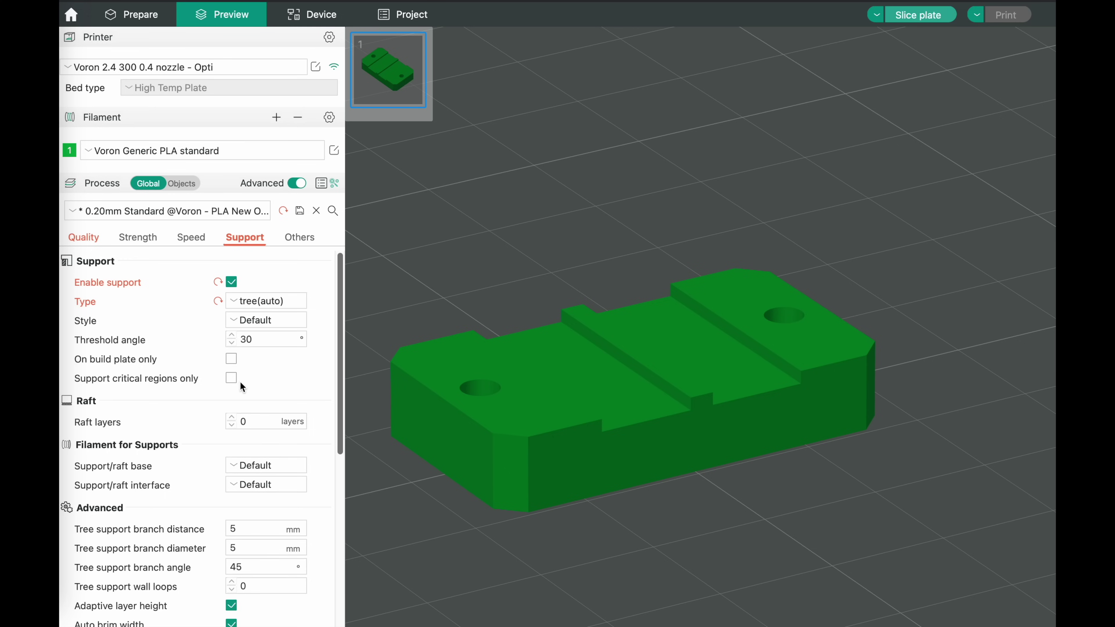
Step: Set the brim type for bed adhesion to Auto
{"action": "left_click", "coordinate": [301, 238]}
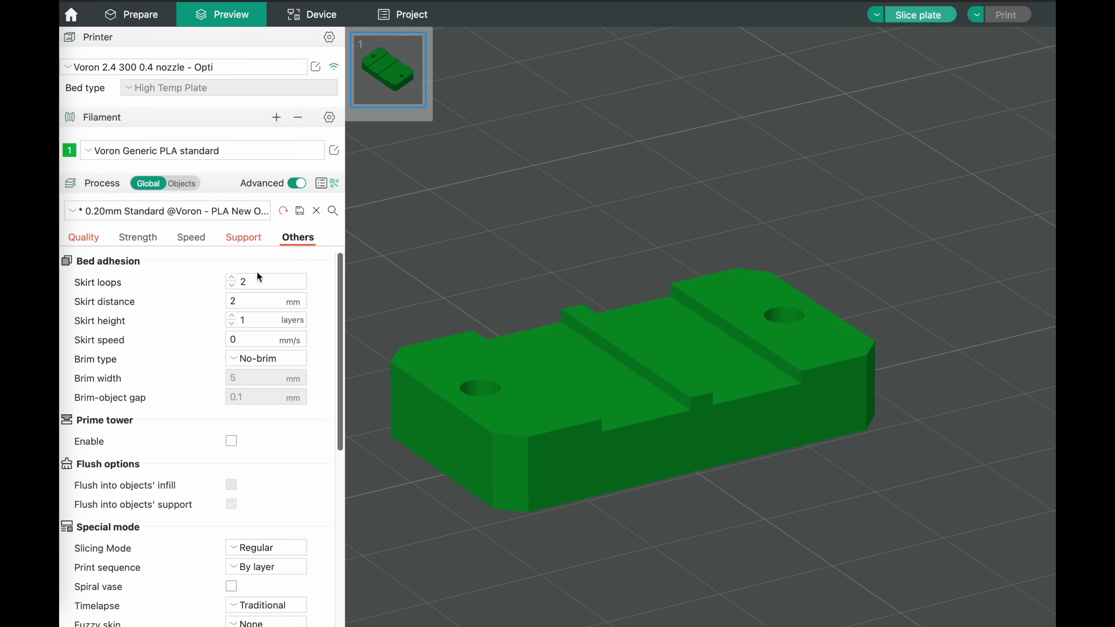
{"action": "left_click", "coordinate": [261, 361]}
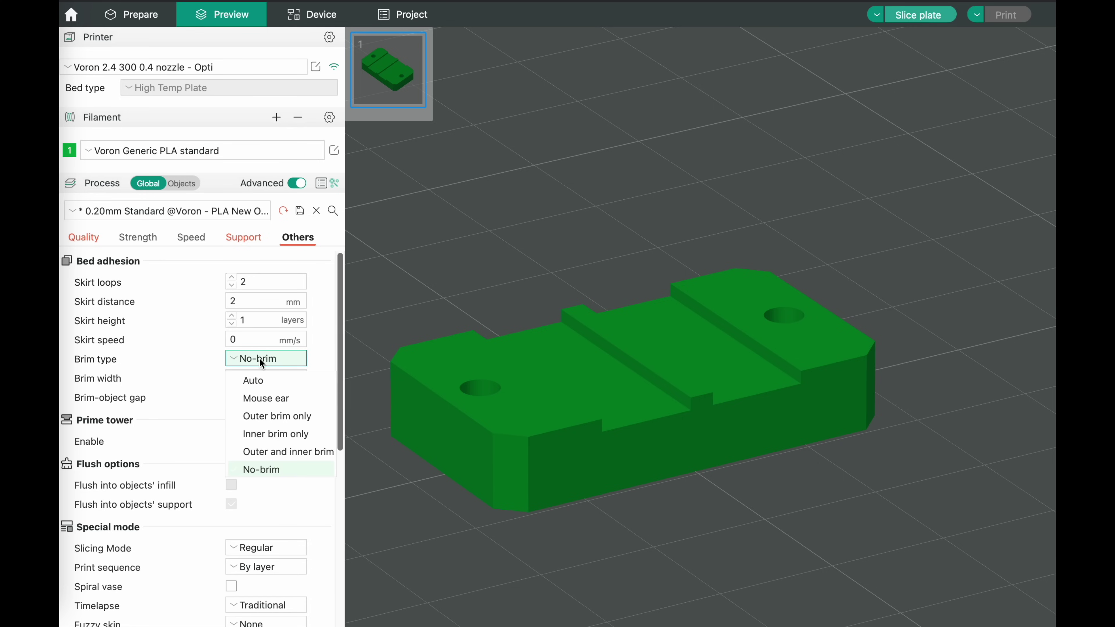
{"action": "left_click", "coordinate": [260, 382]}
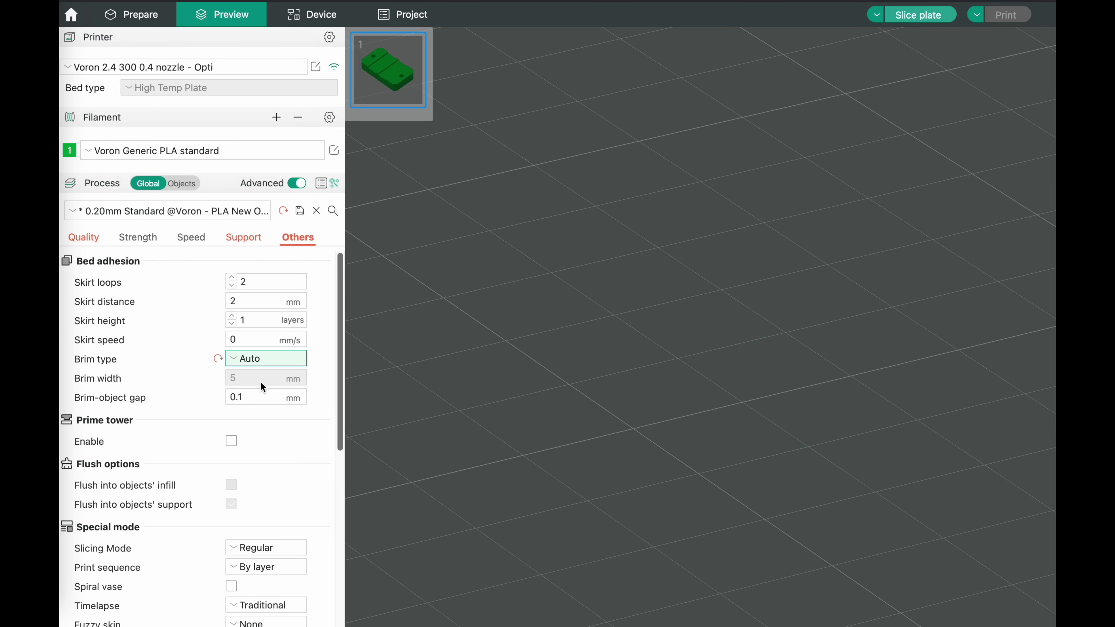
Step: Slice the plate to check the Auto brim, and set the brim type back to No-brim
{"action": "left_click", "coordinate": [894, 18]}
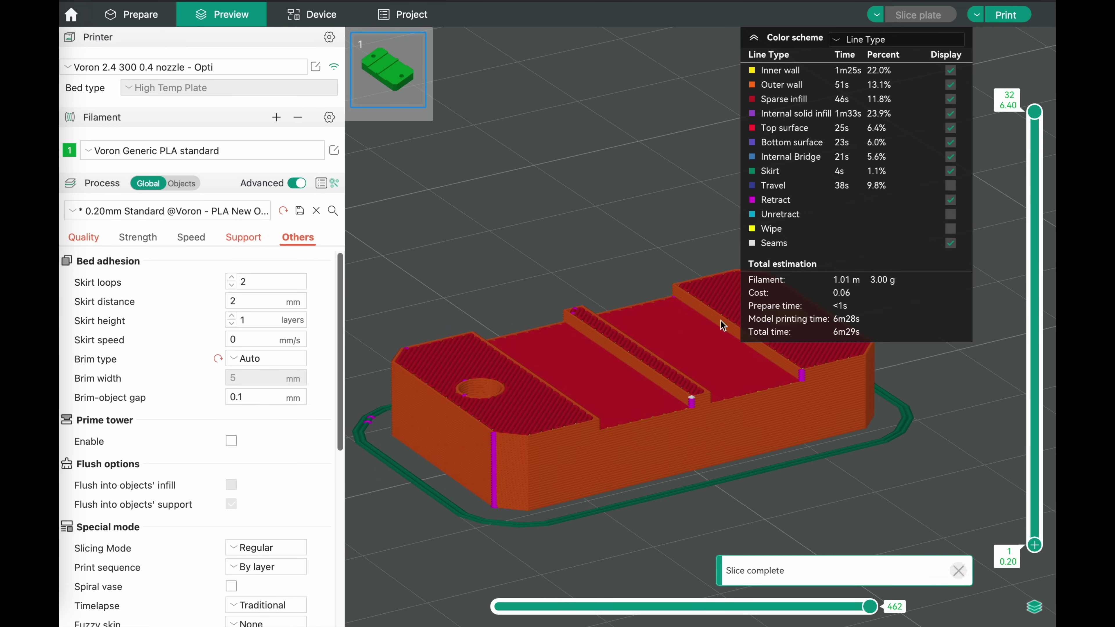
{"action": "scroll", "coordinate": [722, 325], "scroll_direction": "down", "scroll_amount": 3}
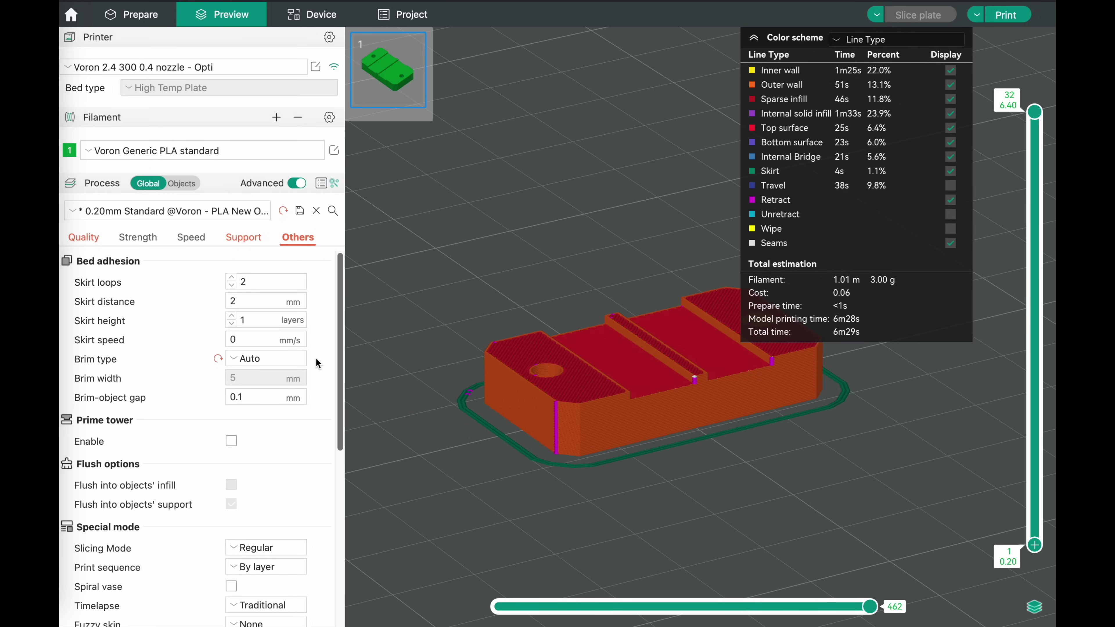
{"action": "left_click", "coordinate": [295, 358]}
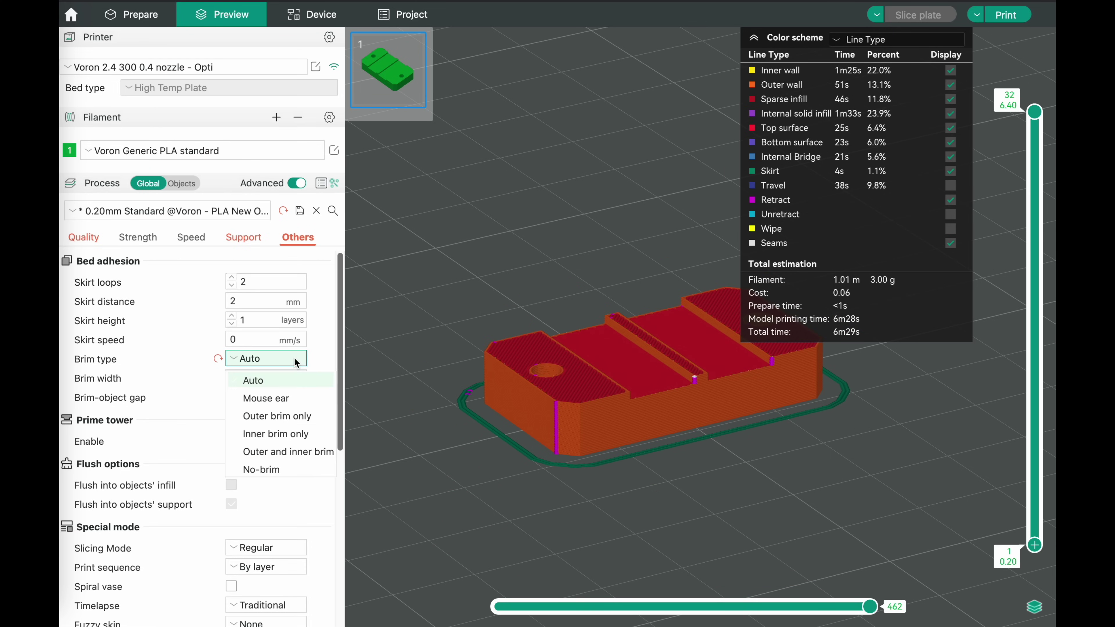
{"action": "left_click", "coordinate": [275, 469]}
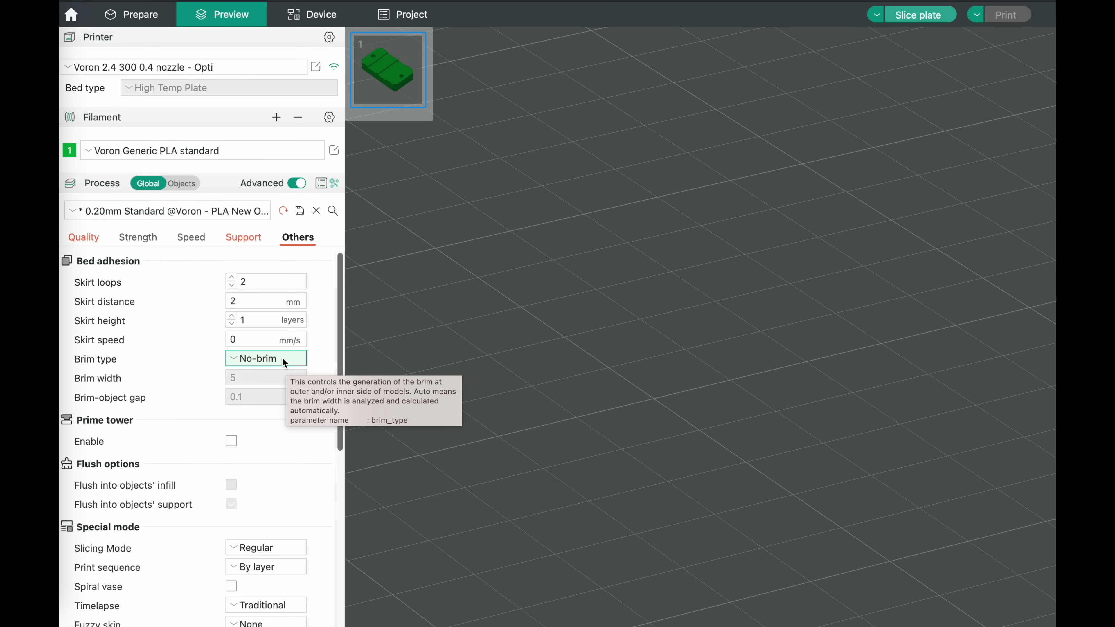
{"action": "scroll", "coordinate": [282, 439], "scroll_direction": "down", "scroll_amount": 5}
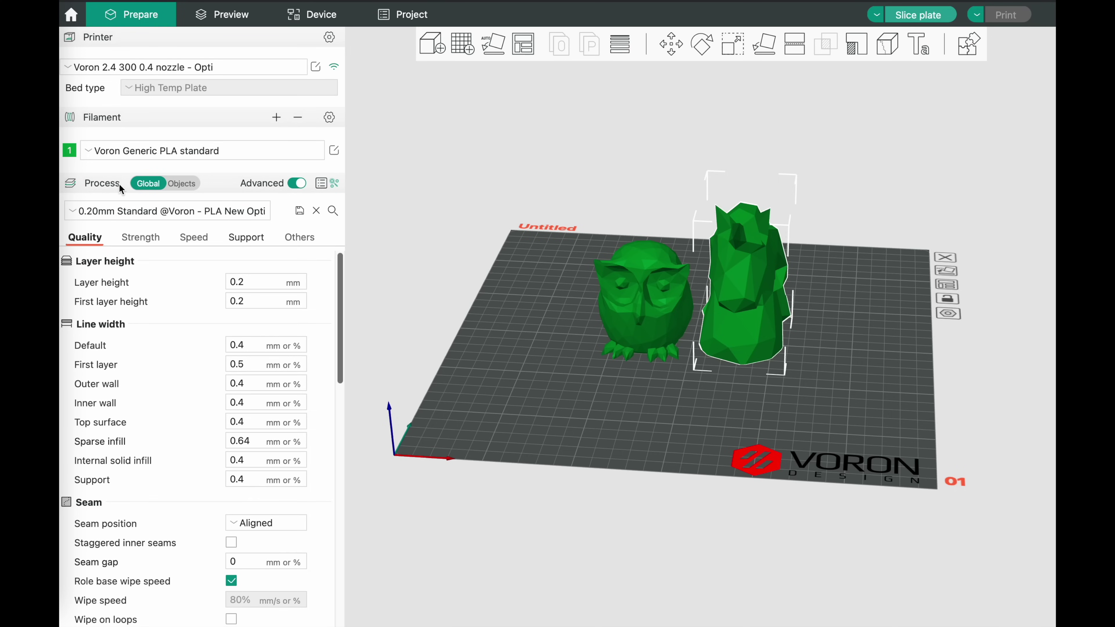
Step: Switch to per-object process settings and enable supports of type tree(auto) for low_poly_unicorn.stl
{"action": "left_click", "coordinate": [192, 184]}
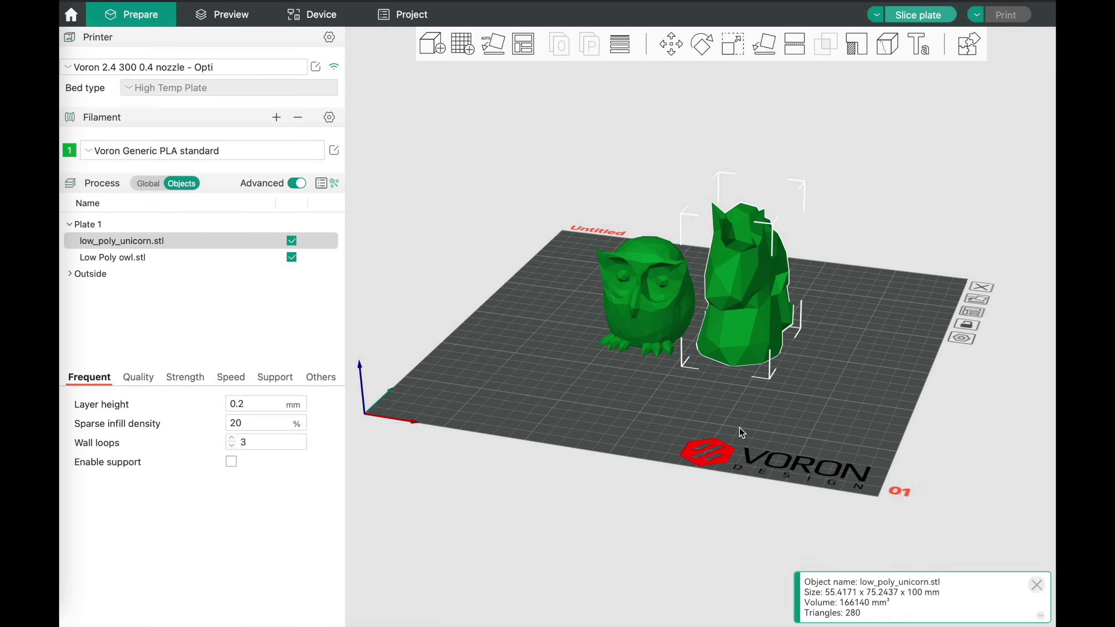
{"action": "left_click_drag", "start_coordinate": [740, 428], "coordinate": [673, 341]}
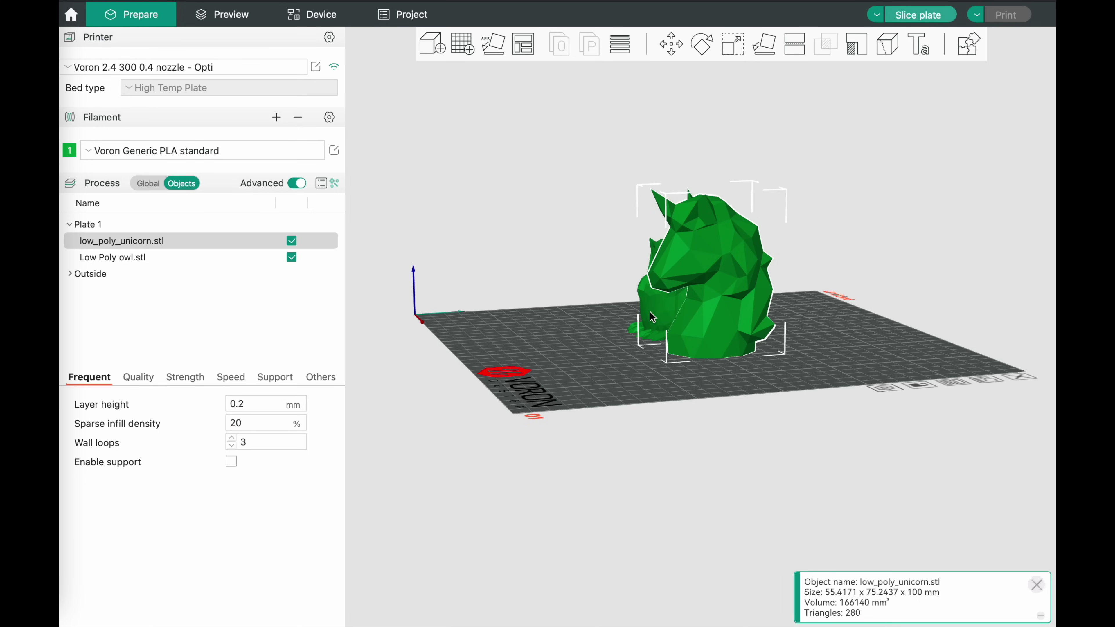
{"action": "key", "text": "1"}
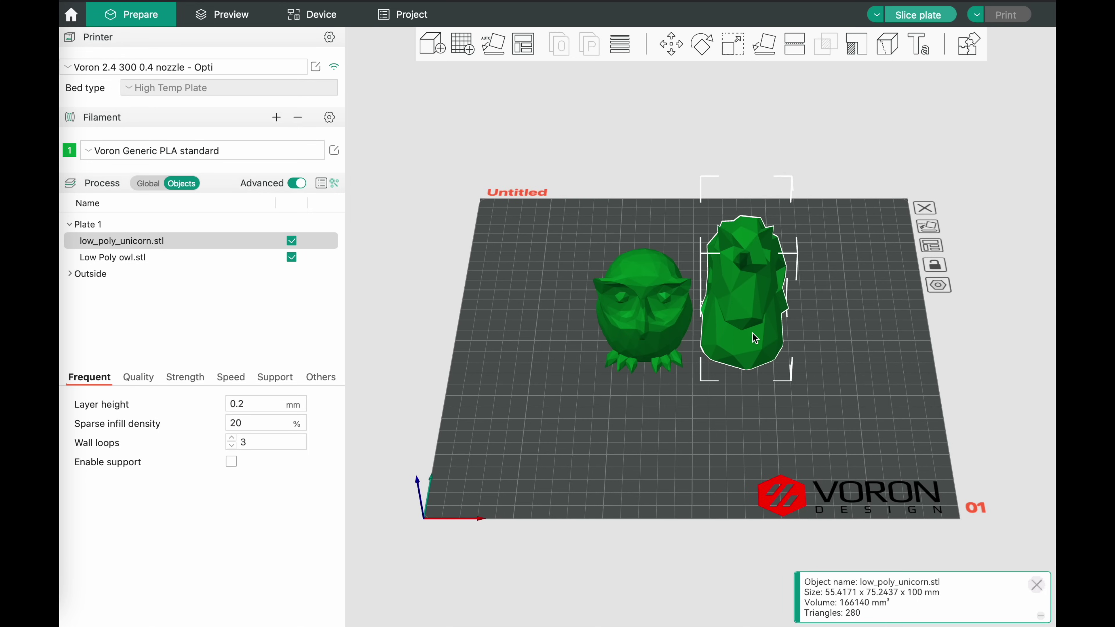
{"action": "left_click", "coordinate": [272, 377]}
{"action": "left_click", "coordinate": [231, 421]}
{"action": "left_click", "coordinate": [266, 441]}
{"action": "left_click", "coordinate": [268, 481]}
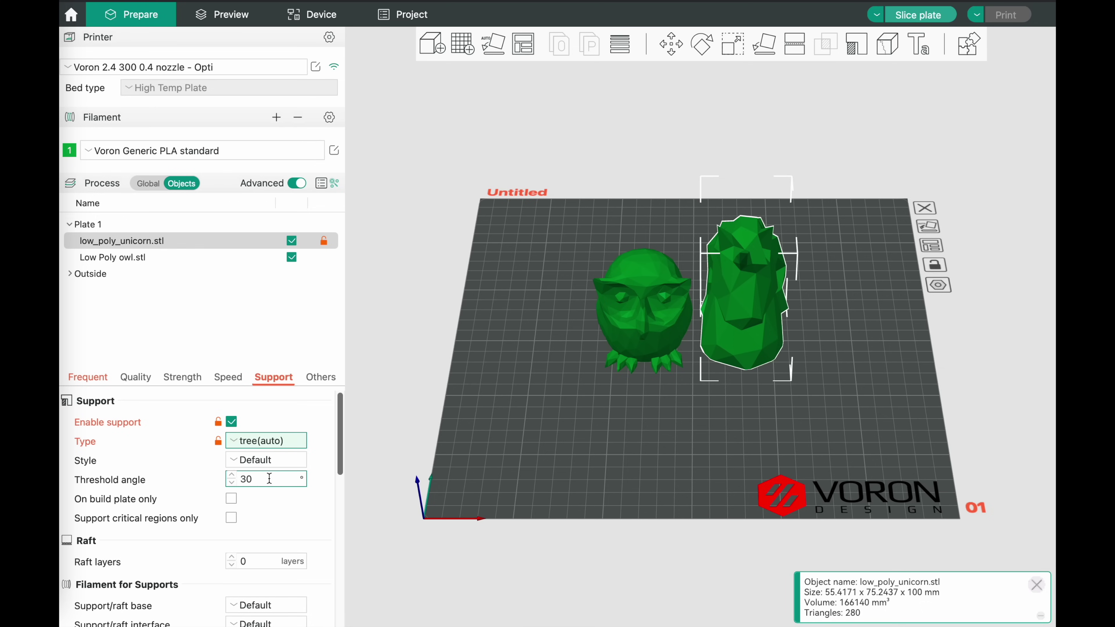
Step: Set the unicorn's support style to Tree Slim and accept the recommended automatic setting changes
{"action": "left_click", "coordinate": [265, 461]}
{"action": "left_click", "coordinate": [263, 500]}
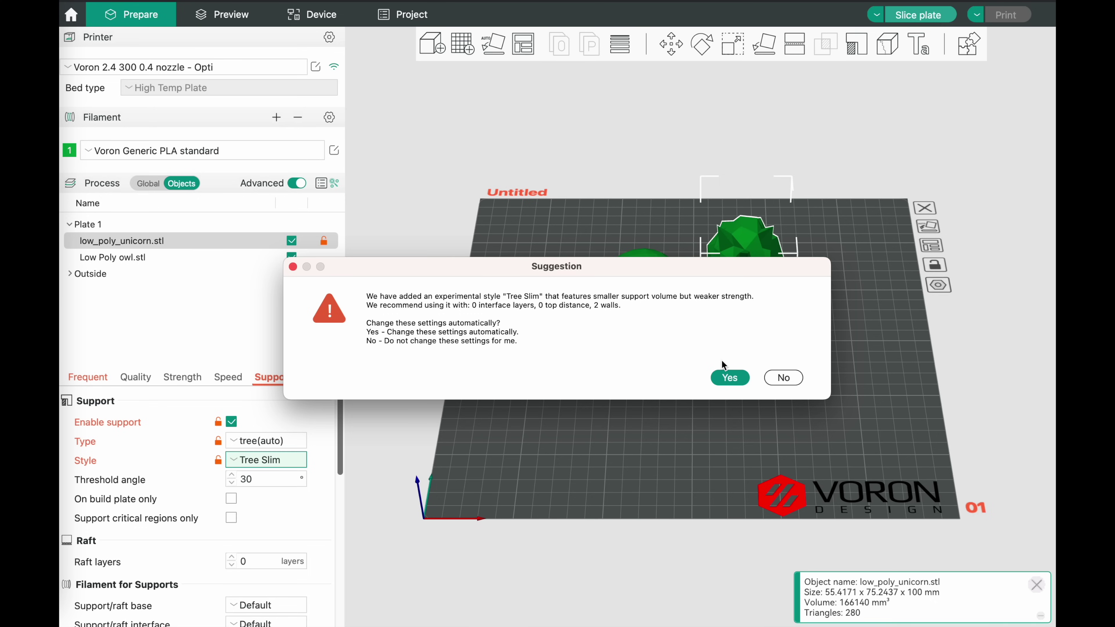
{"action": "left_click", "coordinate": [723, 380]}
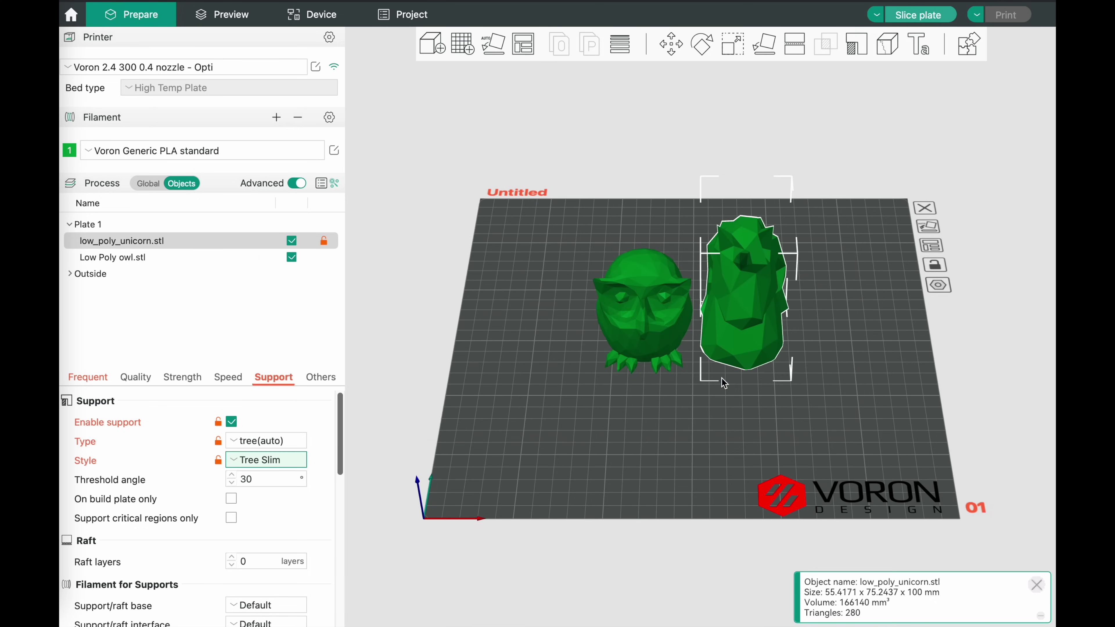
Step: Slice the plate and inspect the tree supports under the unicorn's head and base
{"action": "left_click", "coordinate": [918, 18]}
{"action": "left_click_drag", "start_coordinate": [817, 439], "coordinate": [713, 431]}
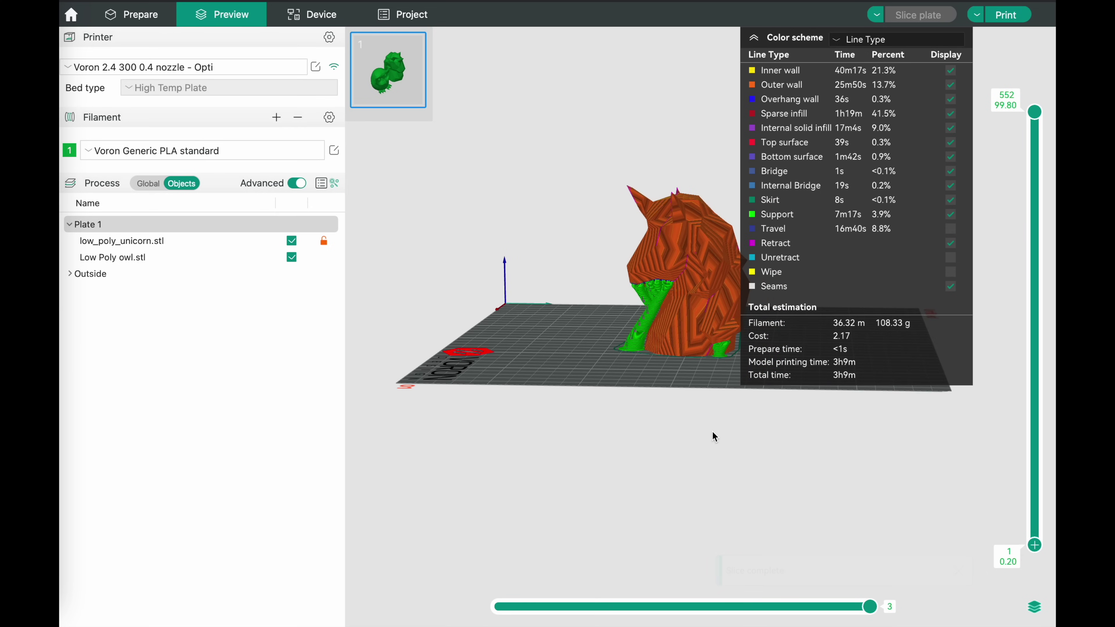
{"action": "scroll", "coordinate": [713, 431], "scroll_direction": "up", "scroll_amount": 5}
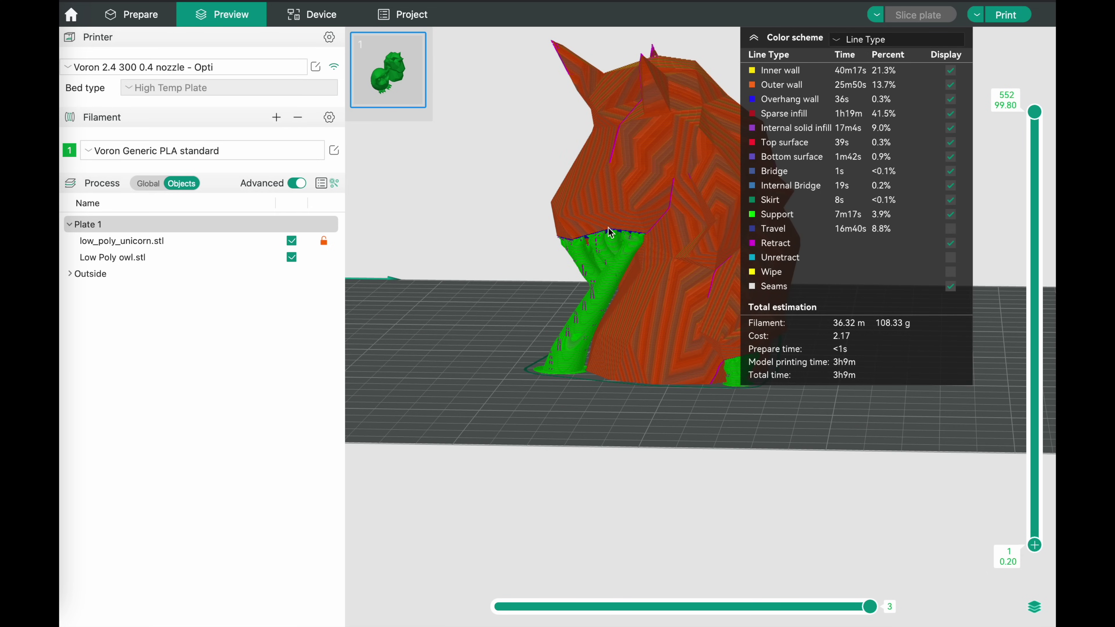
{"action": "left_click_drag", "start_coordinate": [633, 357], "coordinate": [721, 429]}
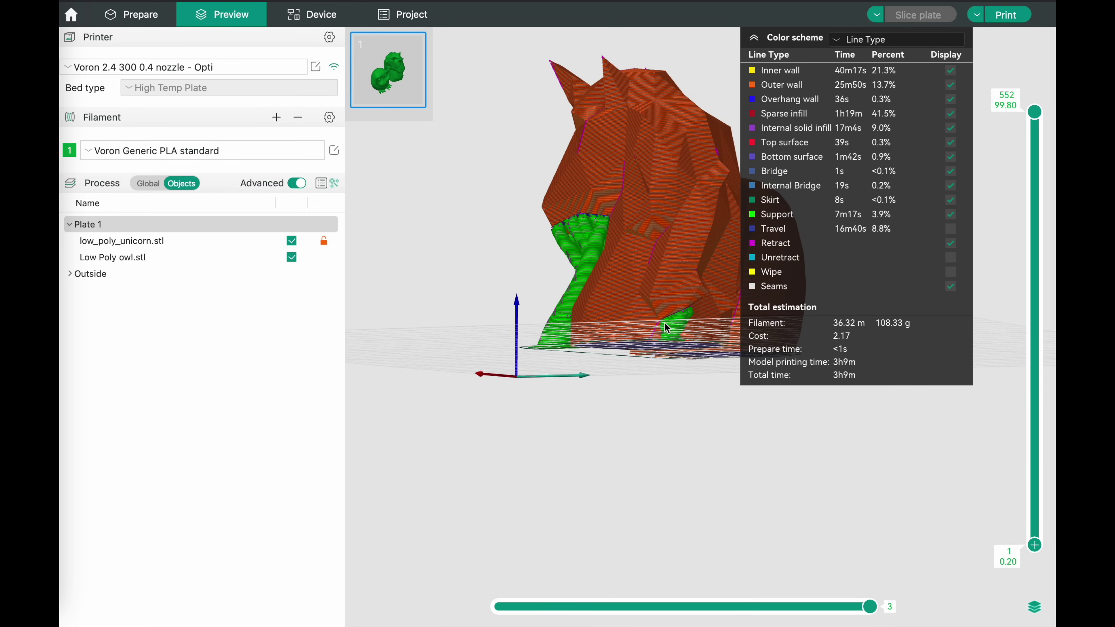
{"action": "left_click_drag", "start_coordinate": [626, 331], "coordinate": [629, 342]}
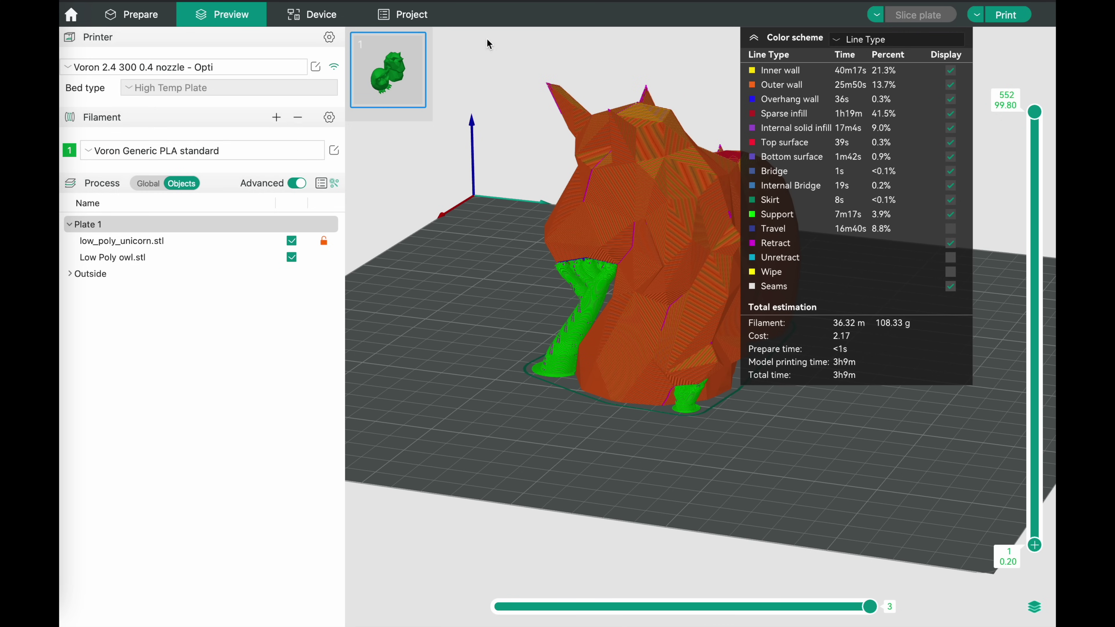
Step: Restrict the unicorn's supports to critical regions only, and re-slice to inspect the supports under its head
{"action": "left_click", "coordinate": [138, 15]}
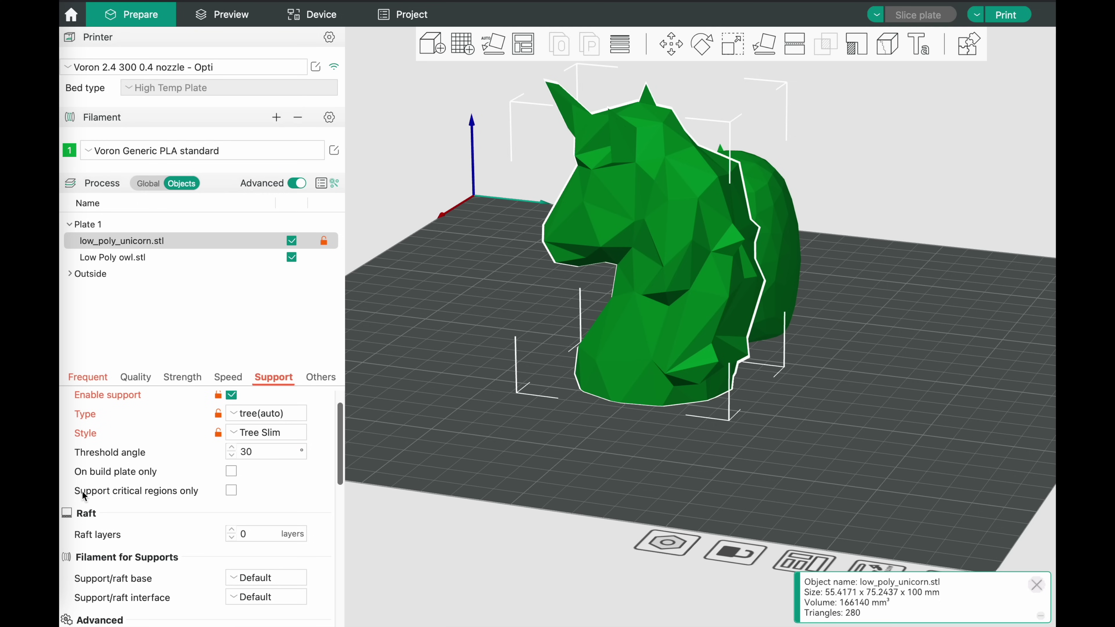
{"action": "left_click", "coordinate": [232, 491]}
{"action": "key", "text": "ctrl+r"}
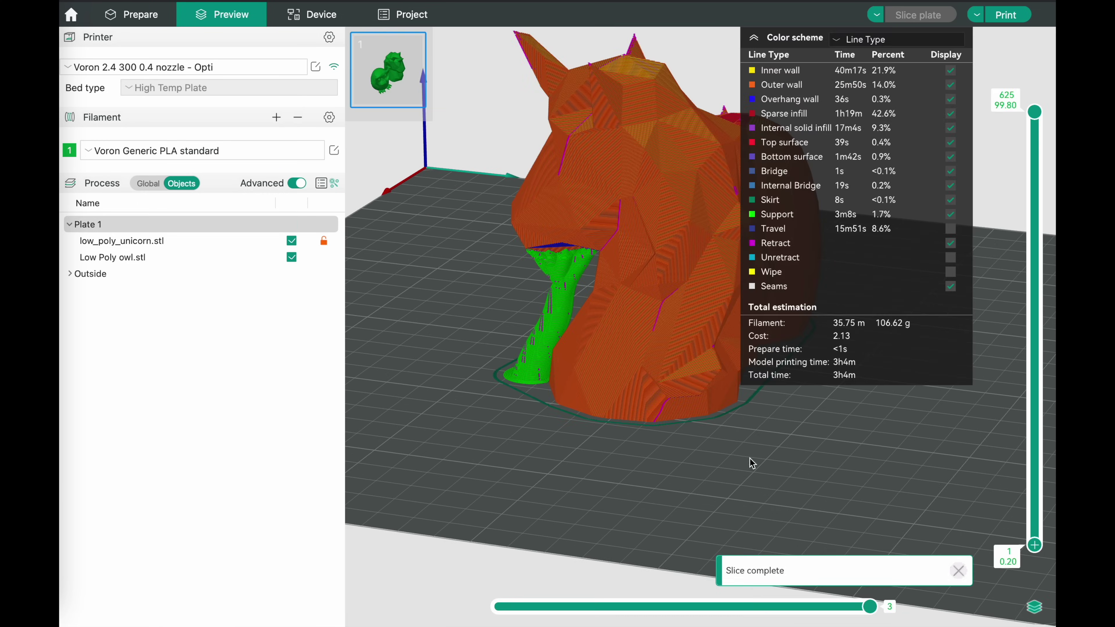
{"action": "left_click_drag", "start_coordinate": [647, 466], "coordinate": [654, 459]}
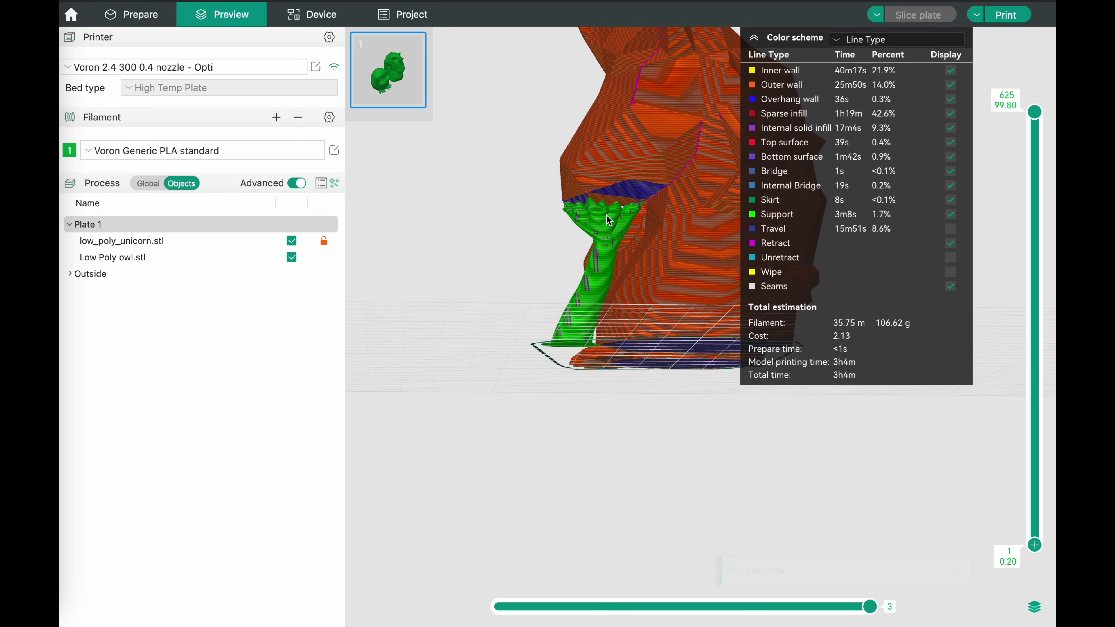
{"action": "left_click_drag", "start_coordinate": [691, 378], "coordinate": [638, 399]}
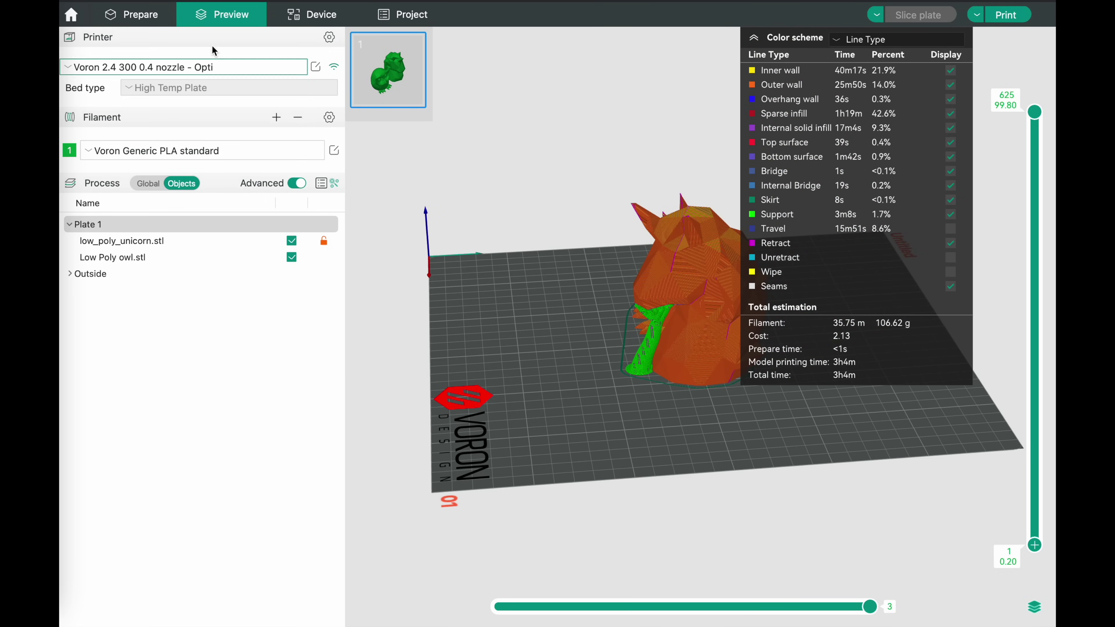
Step: Change the unicorn's sparse infill density and set its sparse infill pattern to Lightning
{"action": "left_click", "coordinate": [139, 15]}
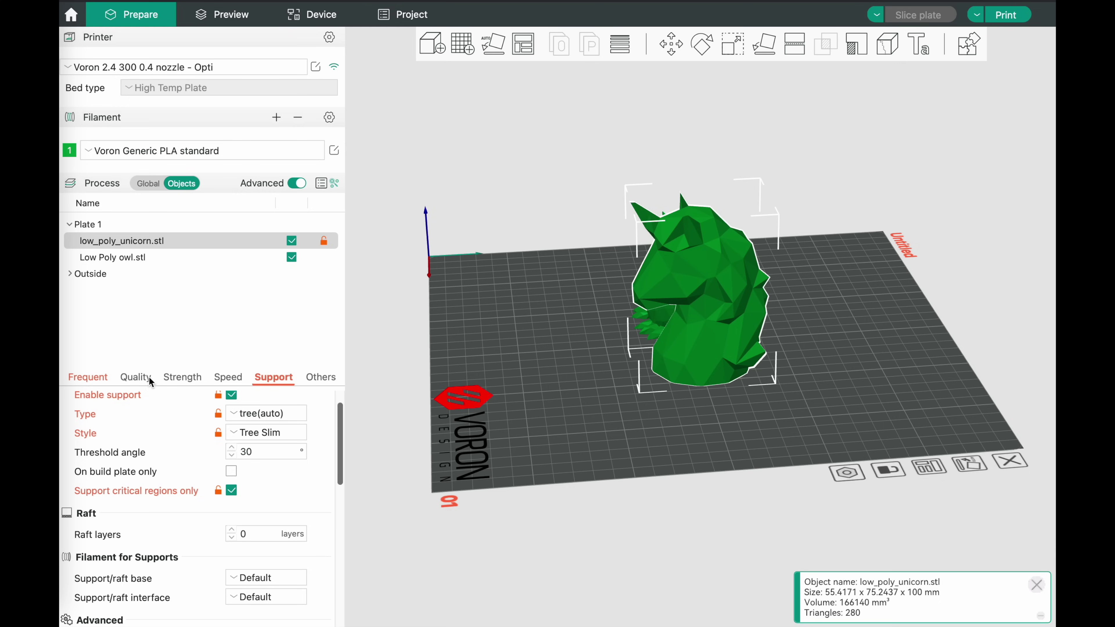
{"action": "left_click", "coordinate": [180, 377]}
{"action": "left_click_drag", "start_coordinate": [241, 453], "coordinate": [221, 453]}
{"action": "left_click", "coordinate": [255, 471]}
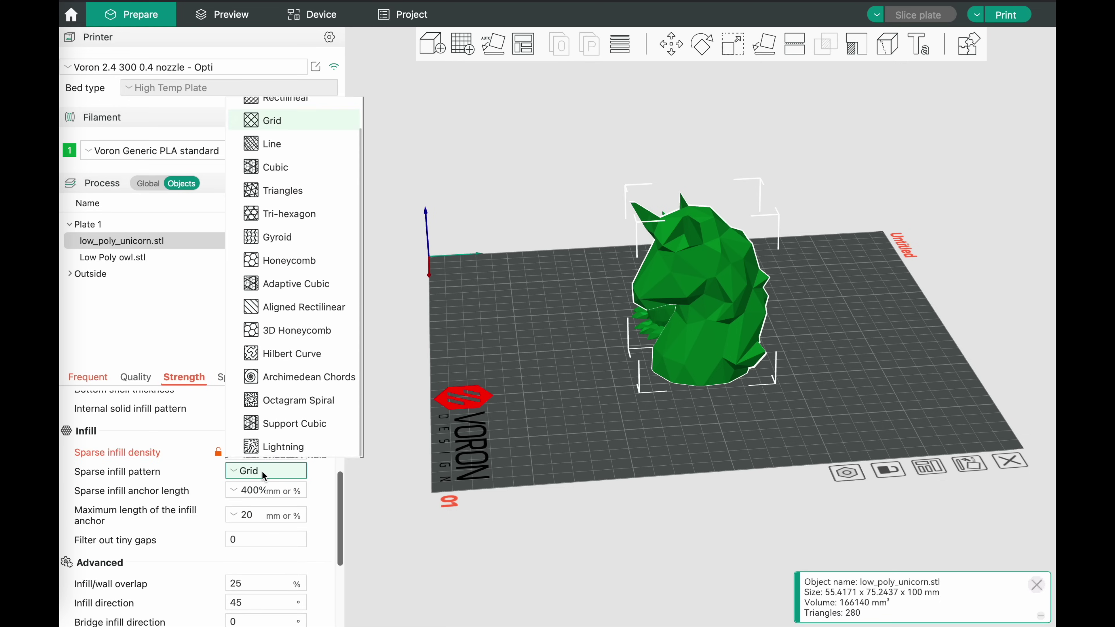
{"action": "left_click", "coordinate": [281, 447]}
Step: Slice the plate with the new infill settings and inspect the layer preview
{"action": "key", "text": "ctrl+r"}
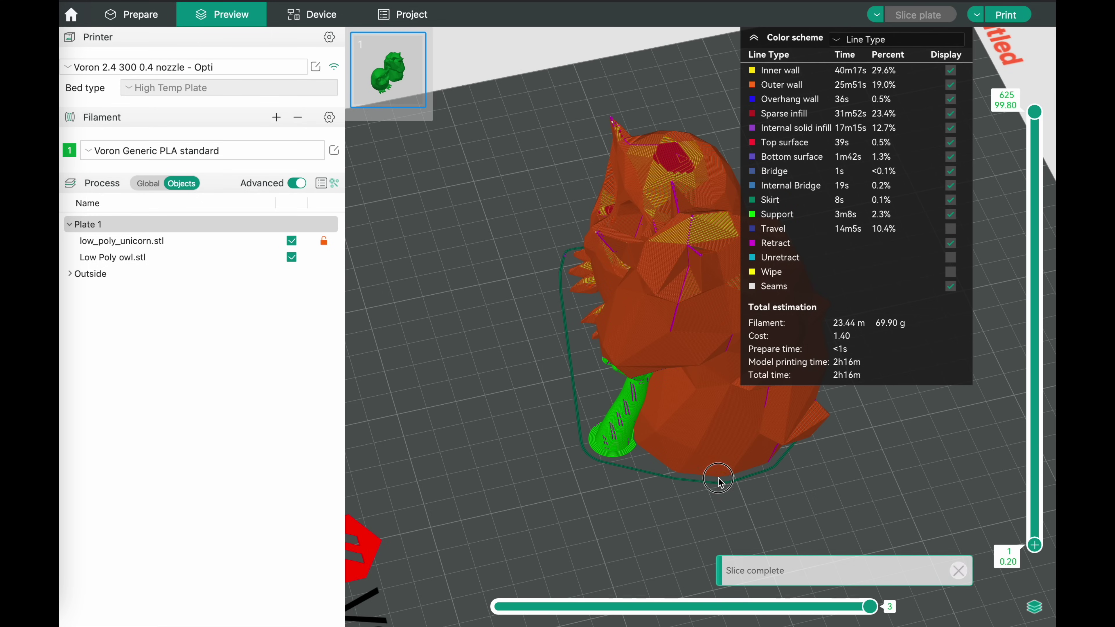
{"action": "mouse_move", "coordinate": [1035, 111]}
{"action": "left_mouse_down"}
{"action": "mouse_move", "coordinate": [1036, 334]}
{"action": "mouse_move", "coordinate": [1025, 226]}
{"action": "mouse_move", "coordinate": [1035, 112]}
{"action": "left_mouse_up"}
{"action": "left_click_drag", "start_coordinate": [966, 395], "coordinate": [915, 420]}
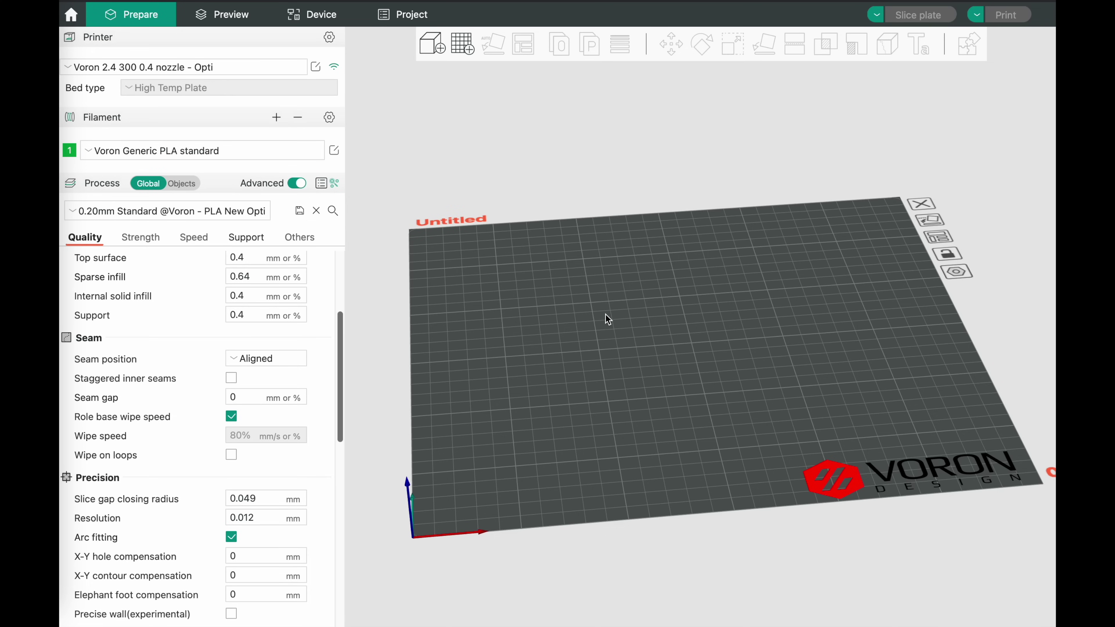
Step: Try adding the built-in 3DBenchy primitive to the empty plate, and delete it after viewing it
{"action": "right_click", "coordinate": [606, 314]}
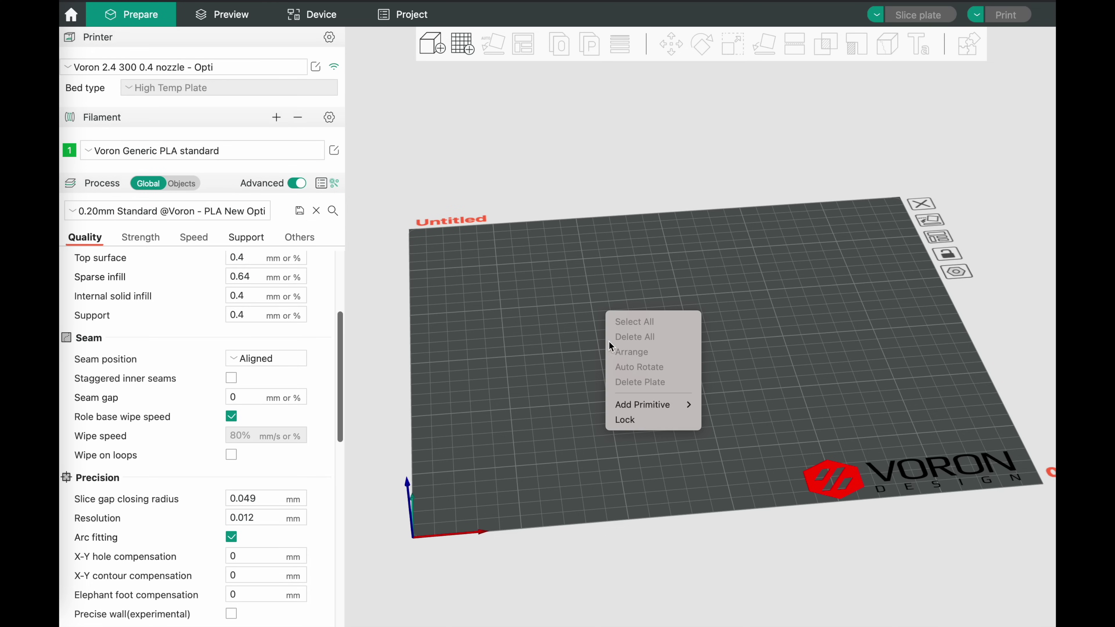
{"action": "mouse_move", "coordinate": [630, 406]}
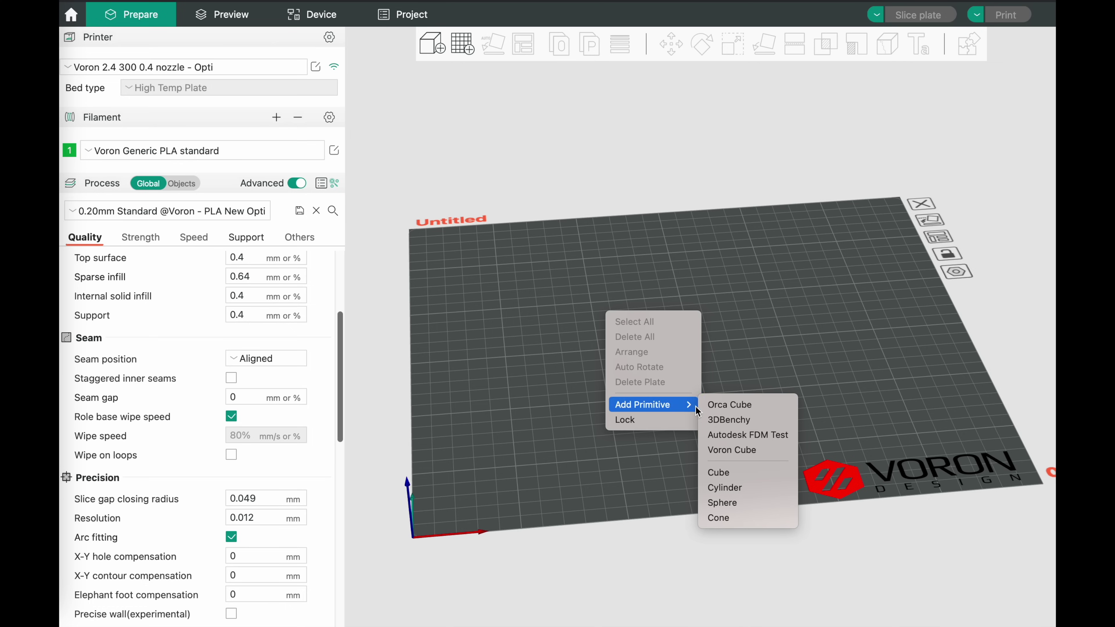
{"action": "left_click", "coordinate": [745, 421]}
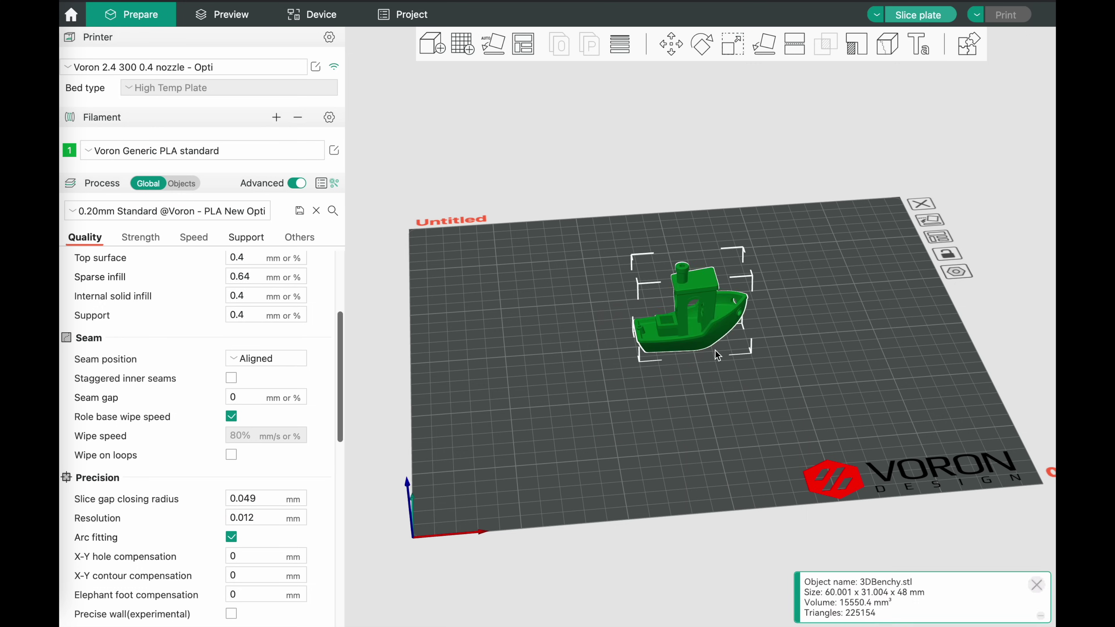
{"action": "scroll", "coordinate": [715, 351], "scroll_direction": "up", "scroll_amount": 3}
{"action": "scroll", "coordinate": [715, 350], "scroll_direction": "down", "scroll_amount": 2}
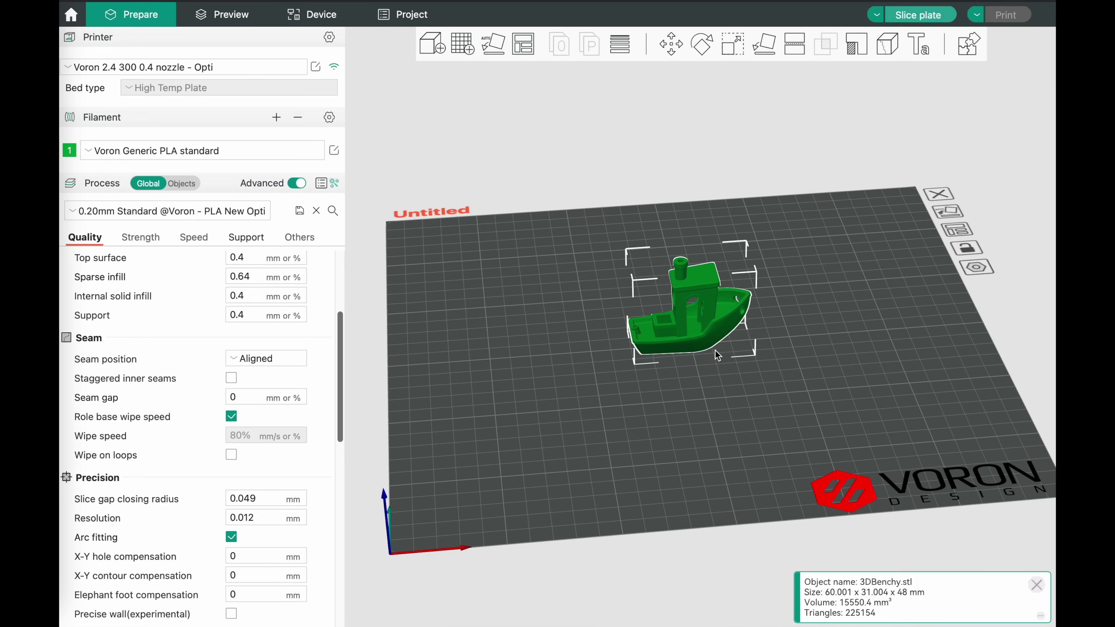
{"action": "key", "text": "Delete"}
Step: Try adding the built-in Voron Cube and Cone primitives to the plate
{"action": "right_click", "coordinate": [685, 373]}
{"action": "mouse_move", "coordinate": [729, 465]}
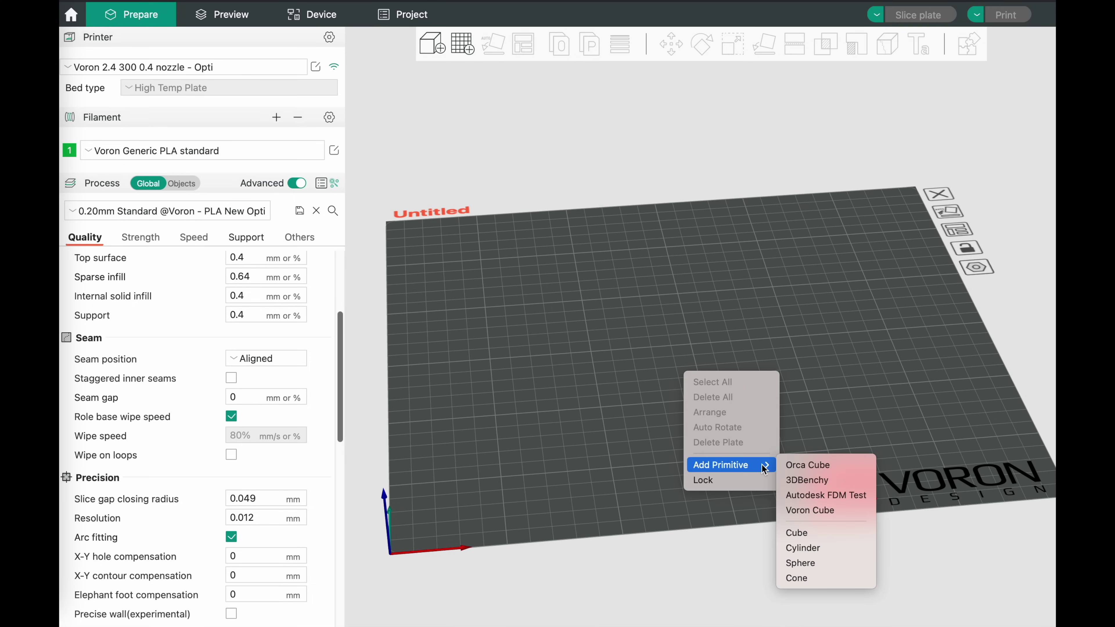
{"action": "left_click", "coordinate": [824, 510]}
{"action": "right_click", "coordinate": [753, 351]}
{"action": "mouse_move", "coordinate": [790, 444]}
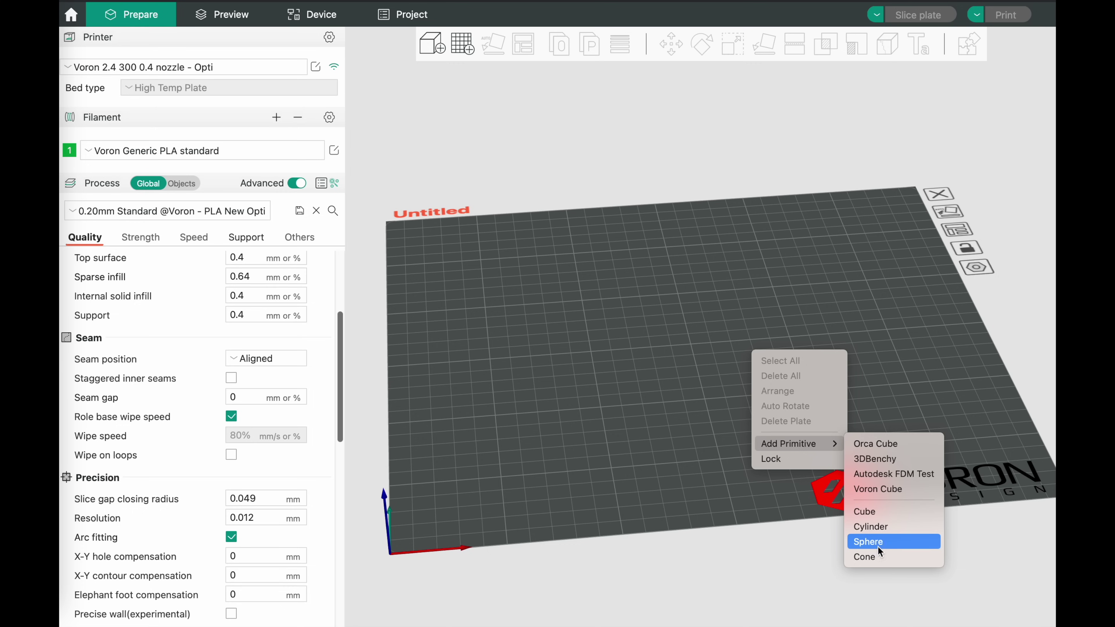
{"action": "left_click", "coordinate": [877, 557]}
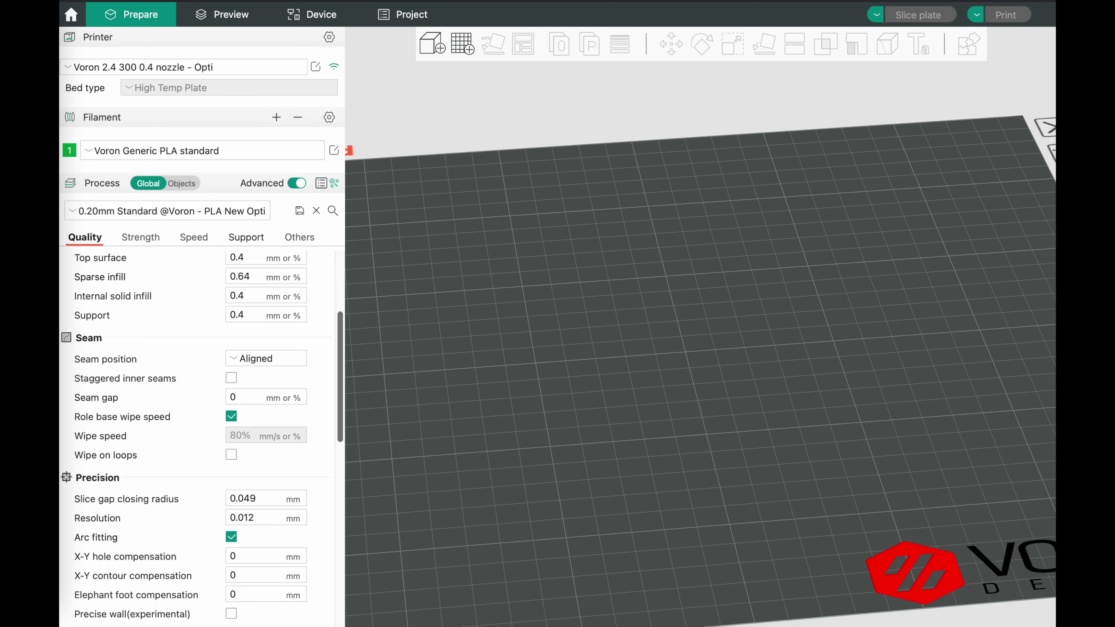
Step: Look through the available calibration tests, including flow rate, pressure advance, retraction and Orca Tolerance Test
{"action": "left_click", "coordinate": [230, 0]}
{"action": "left_click", "coordinate": [231, 0]}
{"action": "left_click", "coordinate": [245, 0]}
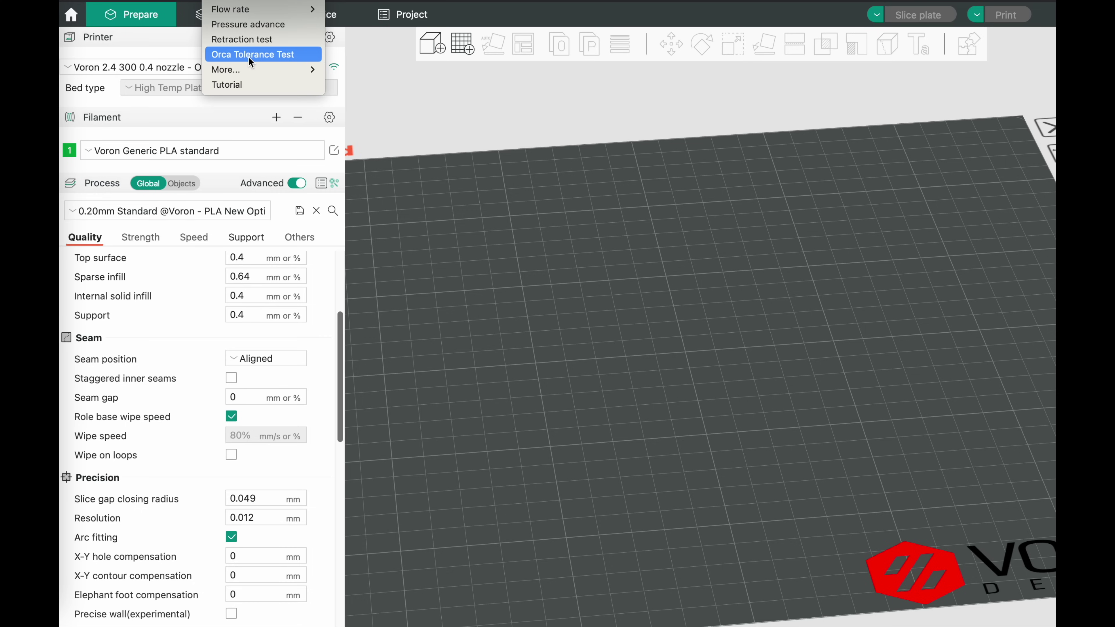
{"action": "mouse_move", "coordinate": [245, 74]}
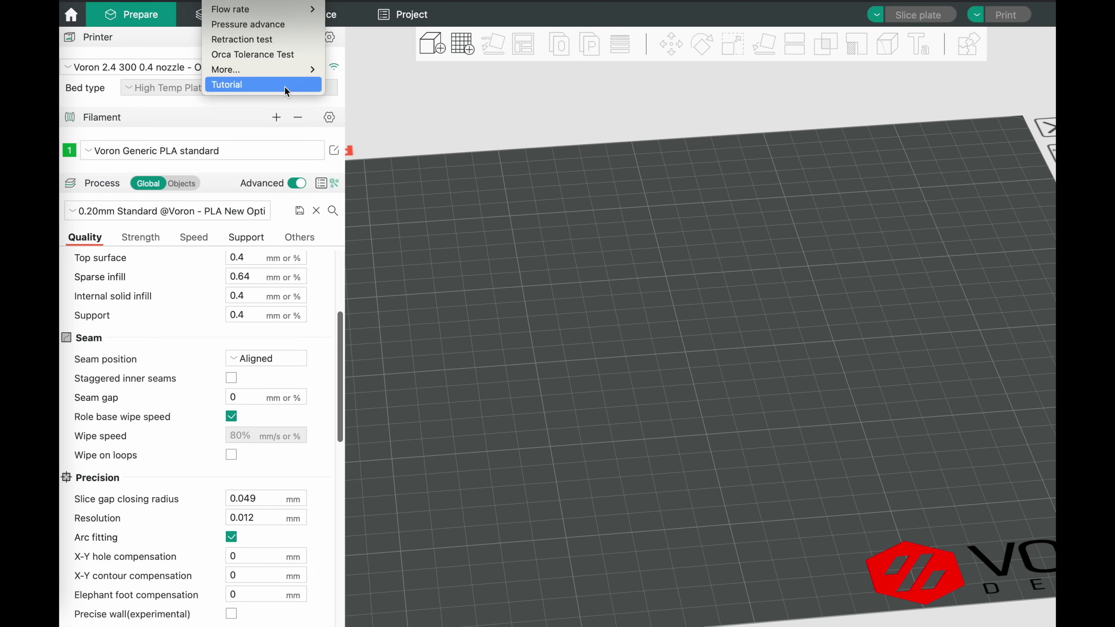
Step: Open the calibration tutorial on the OrcaSlicer GitHub wiki and skim the page
{"action": "left_click", "coordinate": [284, 86]}
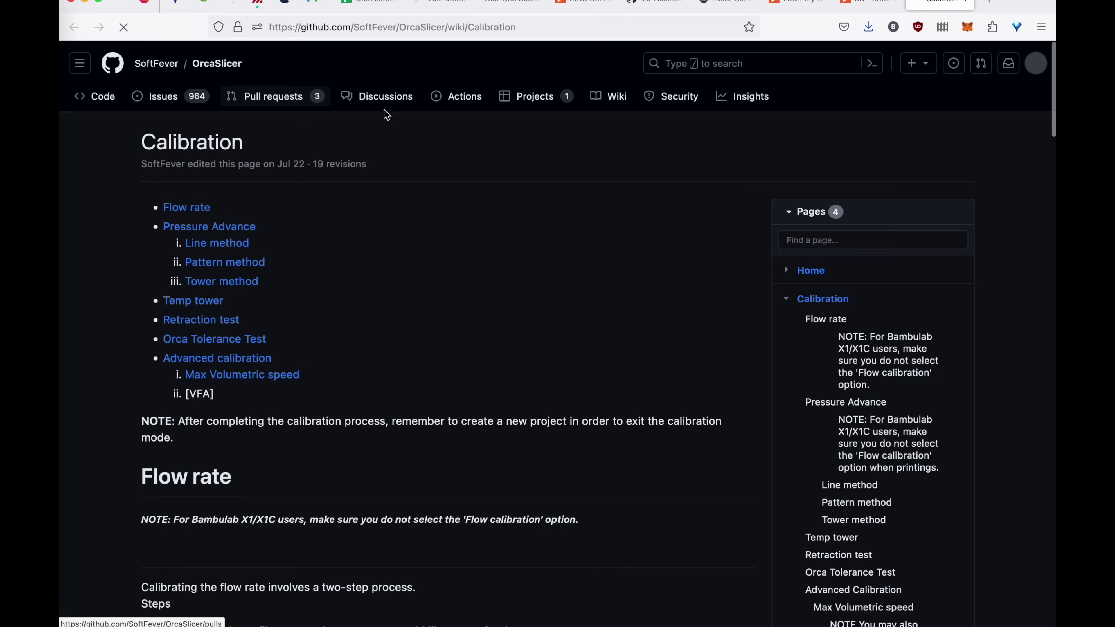
{"action": "scroll", "coordinate": [363, 196], "scroll_direction": "down", "scroll_amount": 15}
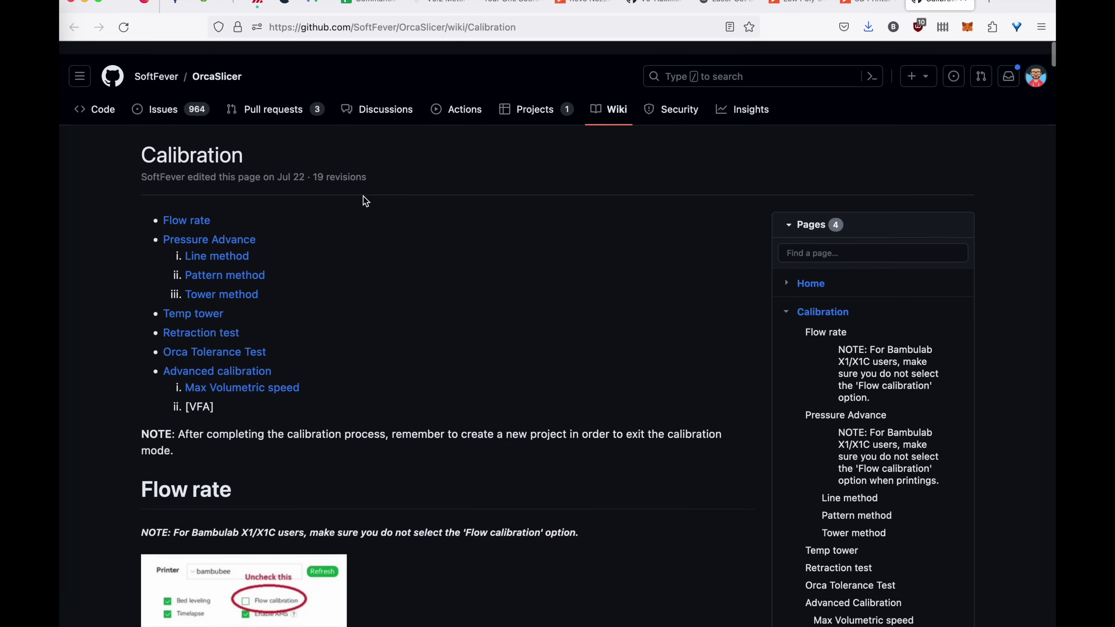
{"action": "scroll", "coordinate": [363, 196], "scroll_direction": "down", "scroll_amount": 1}
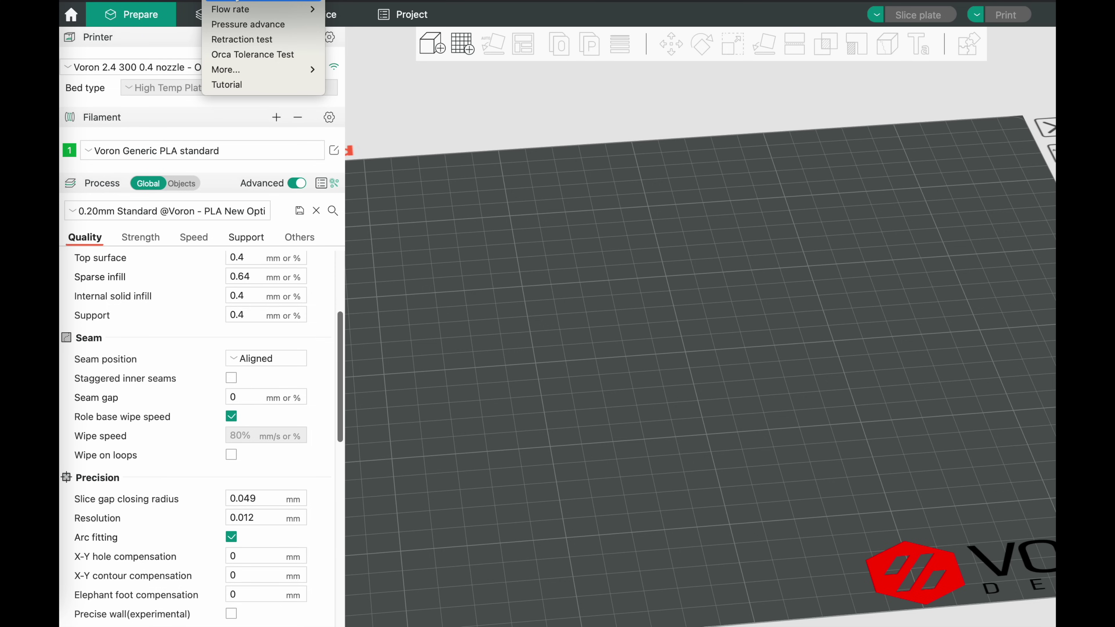
Step: Generate a PLA temperature calibration tower from 230 °C to 190 °C and examine its temperature markings
{"action": "left_click", "coordinate": [263, 1]}
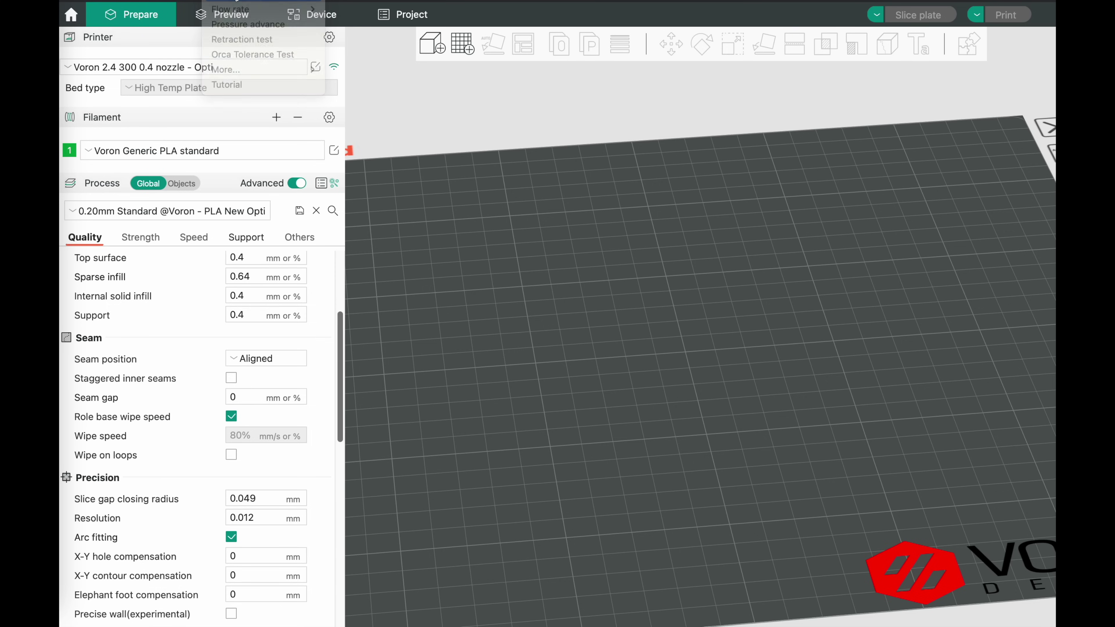
{"action": "left_click", "coordinate": [512, 342]}
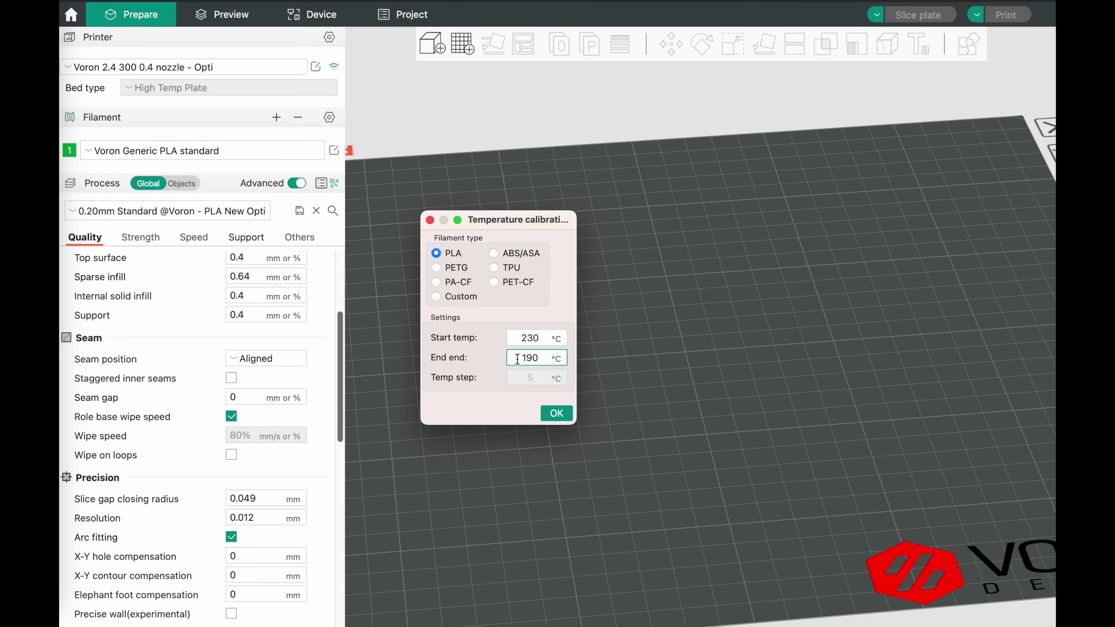
{"action": "left_click", "coordinate": [556, 414]}
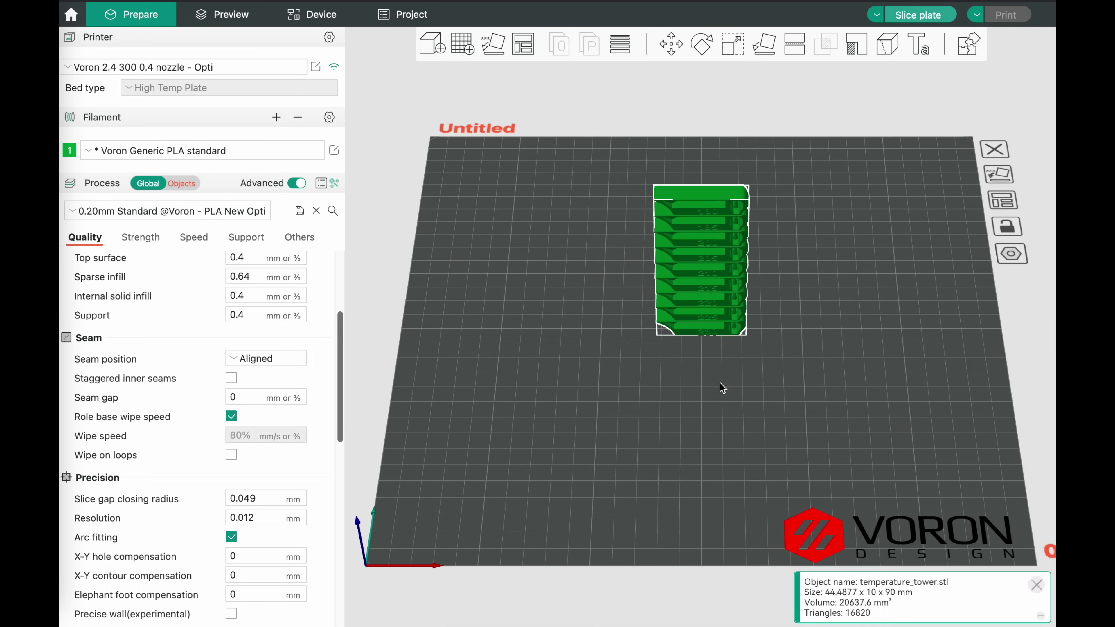
{"action": "mouse_move", "coordinate": [766, 370]}
{"action": "left_mouse_down"}
{"action": "mouse_move", "coordinate": [766, 356]}
{"action": "mouse_move", "coordinate": [768, 373]}
{"action": "left_mouse_up"}
{"action": "scroll", "coordinate": [766, 355], "scroll_direction": "up", "scroll_amount": 8}
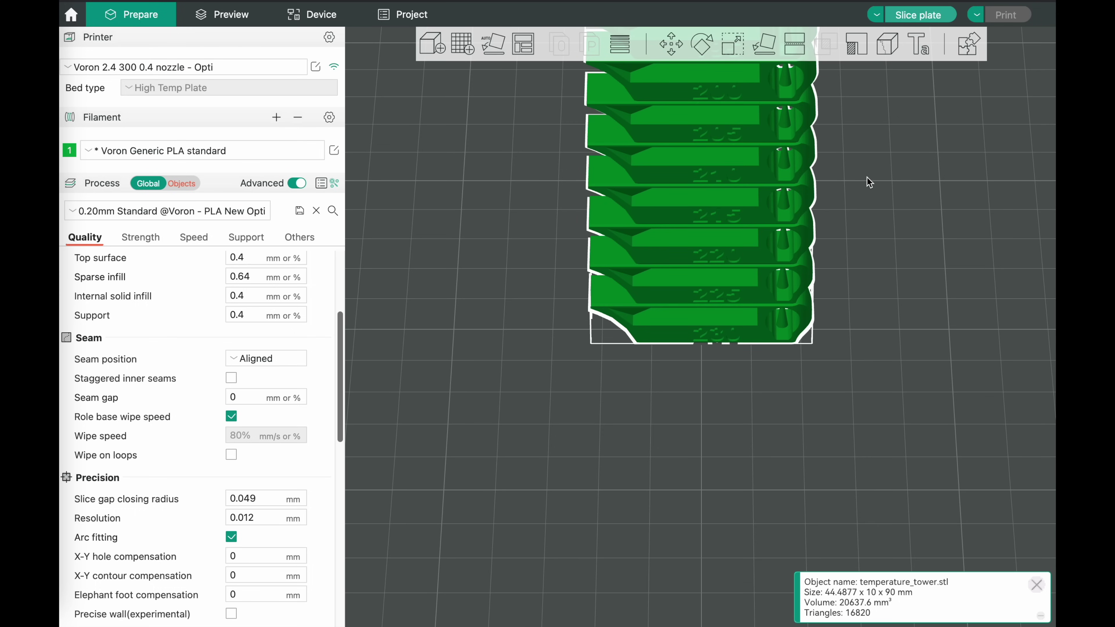
{"action": "scroll", "coordinate": [867, 177], "scroll_direction": "down", "scroll_amount": 3}
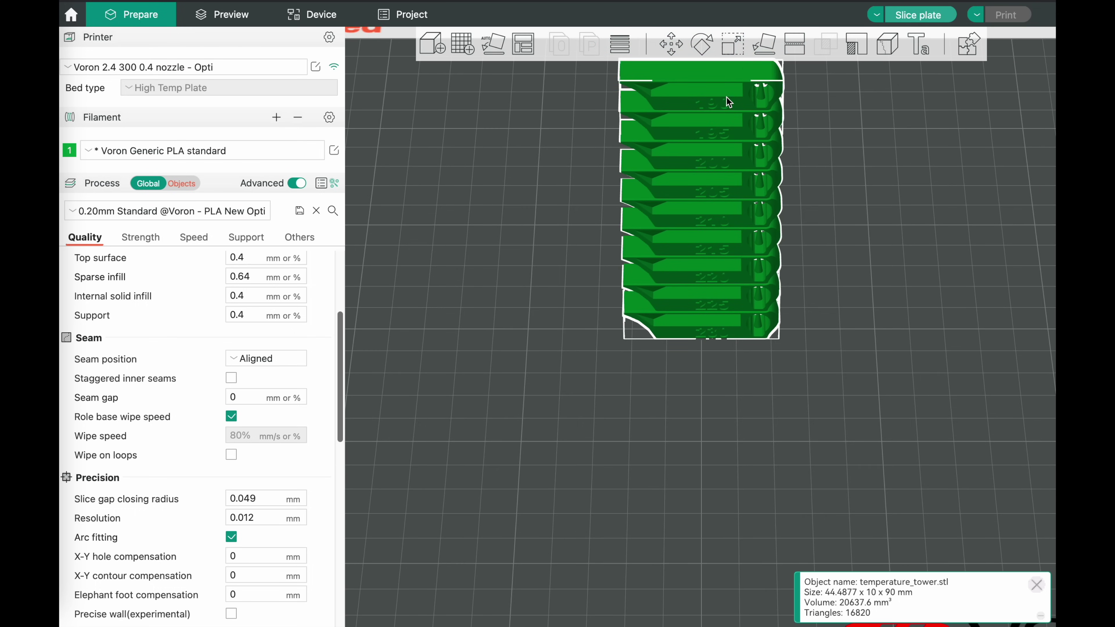
{"action": "scroll", "coordinate": [738, 121], "scroll_direction": "down", "scroll_amount": 1}
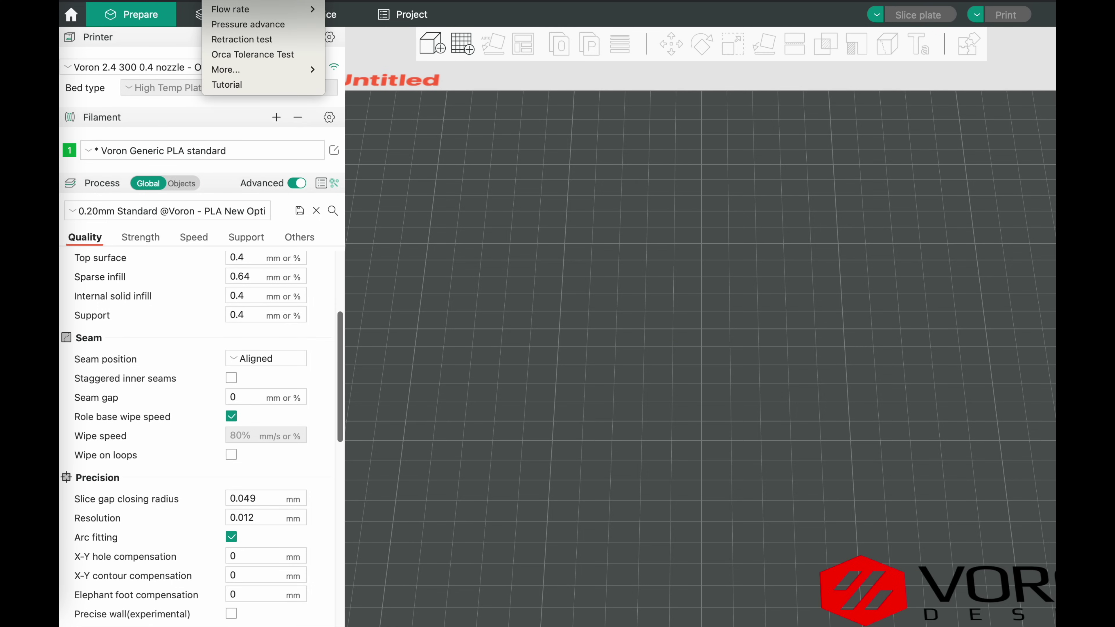
Step: Generate a PA Pattern pressure advance test for a DDE extruder with start PA 0, end PA 0.08 and step 0.005
{"action": "left_click", "coordinate": [235, 25]}
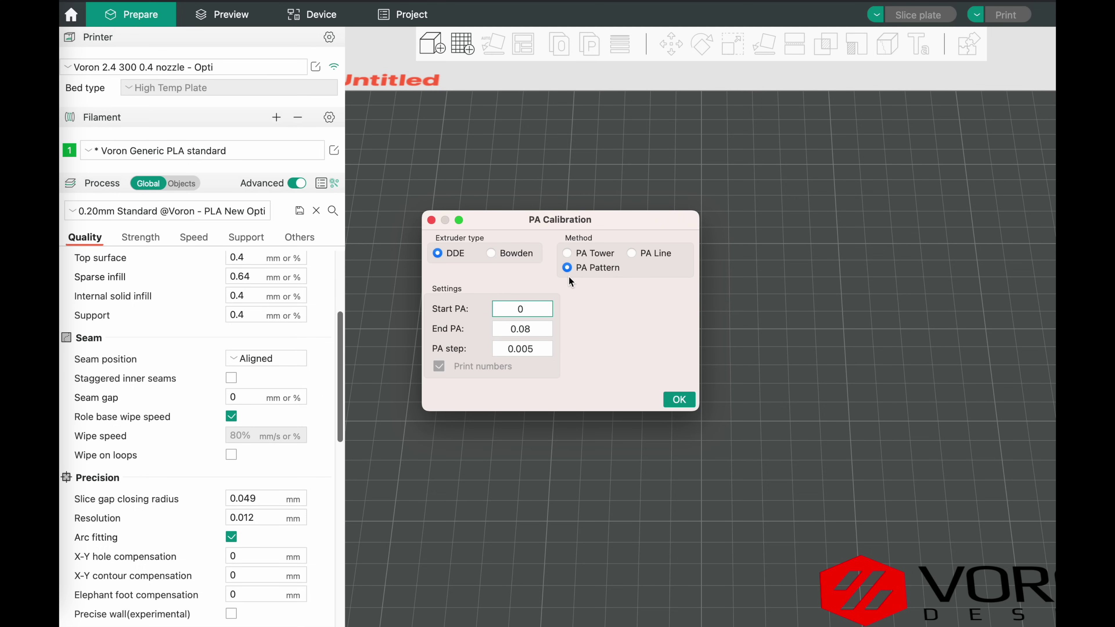
{"action": "left_click", "coordinate": [536, 327]}
{"action": "left_click", "coordinate": [507, 310]}
{"action": "left_click", "coordinate": [505, 327]}
{"action": "left_click", "coordinate": [502, 351]}
{"action": "left_click", "coordinate": [492, 253]}
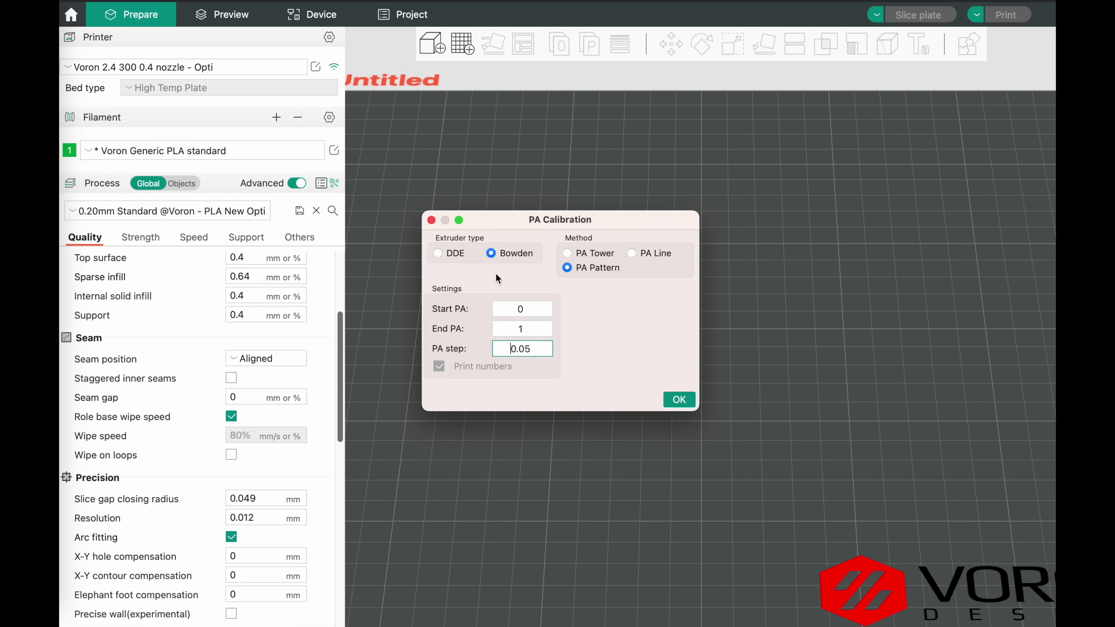
{"action": "left_click", "coordinate": [435, 253]}
{"action": "left_click", "coordinate": [680, 400]}
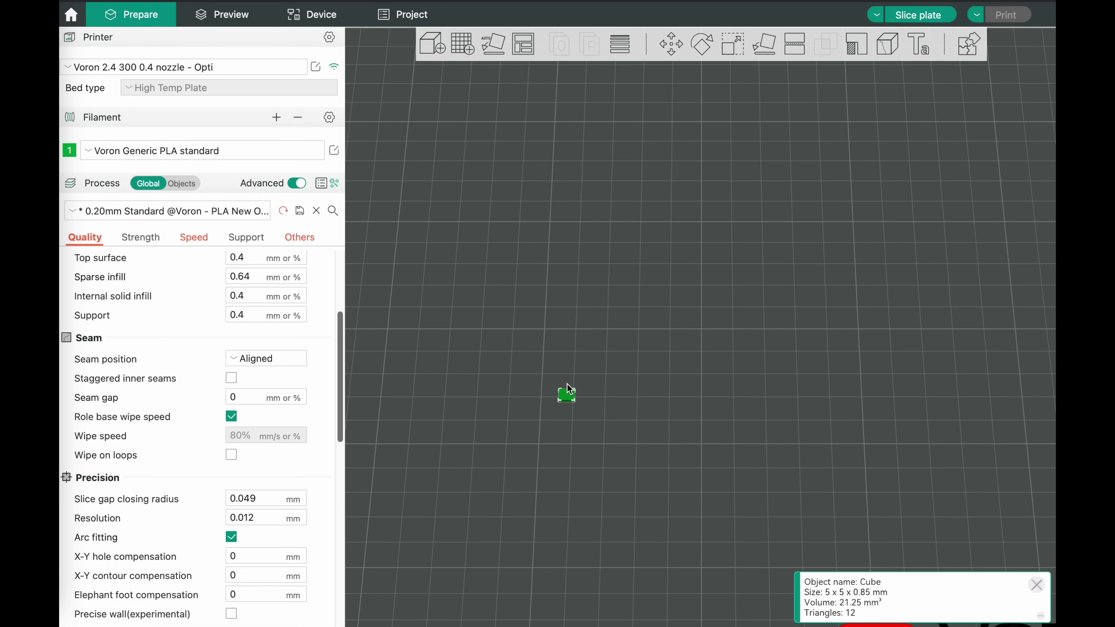
Step: Slice the pressure advance pattern plate and inspect the printed pattern up close
{"action": "scroll", "coordinate": [568, 389], "scroll_direction": "down", "scroll_amount": 5}
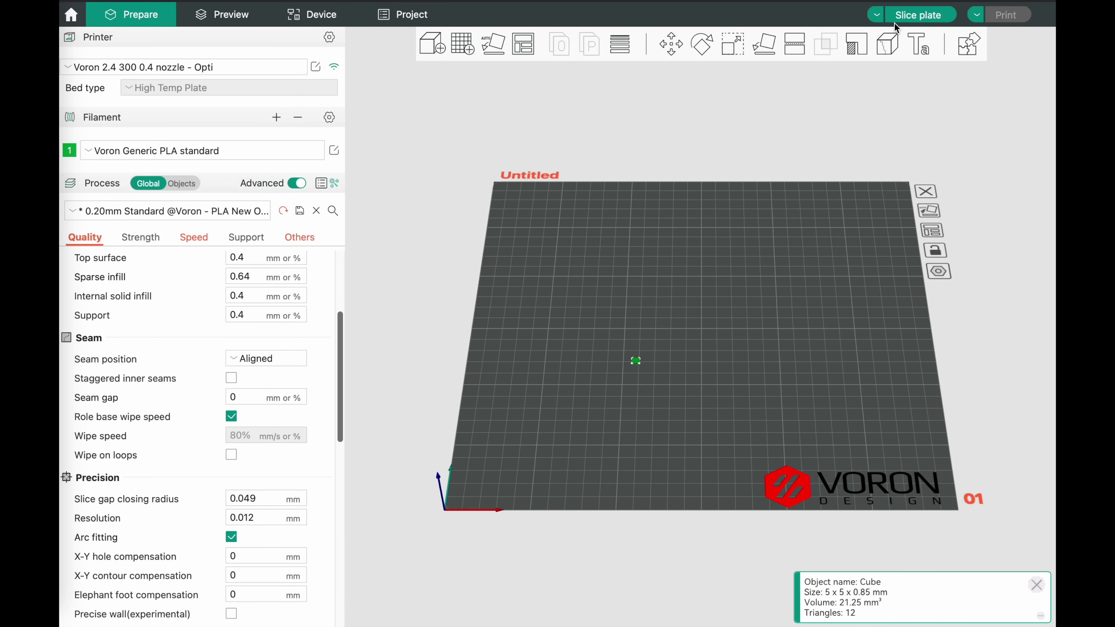
{"action": "left_click", "coordinate": [908, 16]}
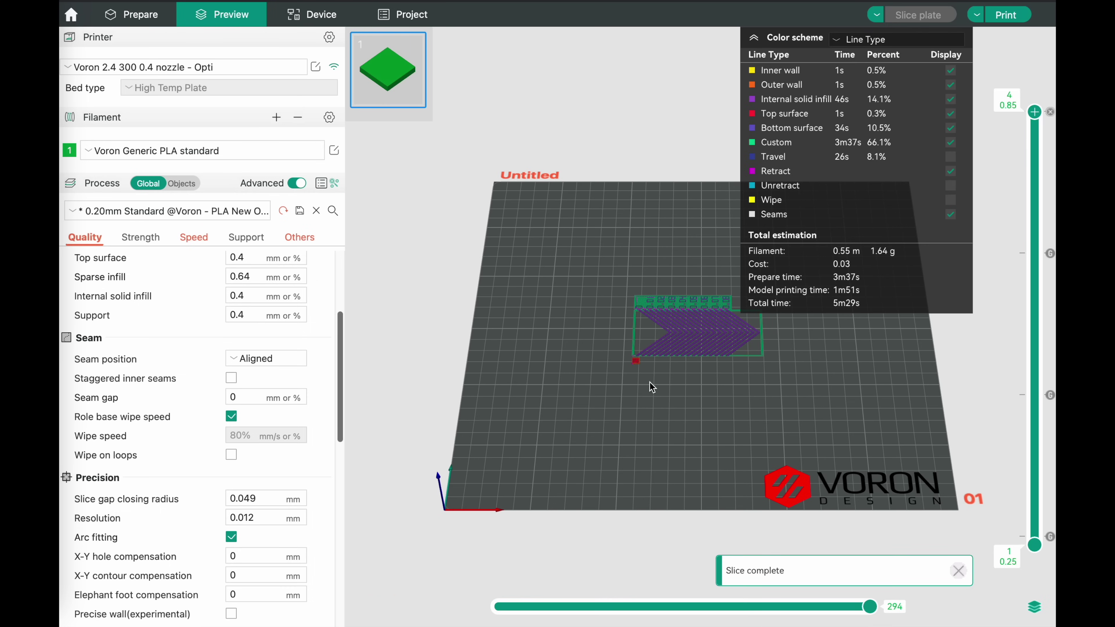
{"action": "scroll", "coordinate": [685, 388], "scroll_direction": "up", "scroll_amount": 5}
{"action": "left_click_drag", "start_coordinate": [685, 388], "coordinate": [704, 451]}
{"action": "scroll", "coordinate": [697, 329], "scroll_direction": "up", "scroll_amount": 1}
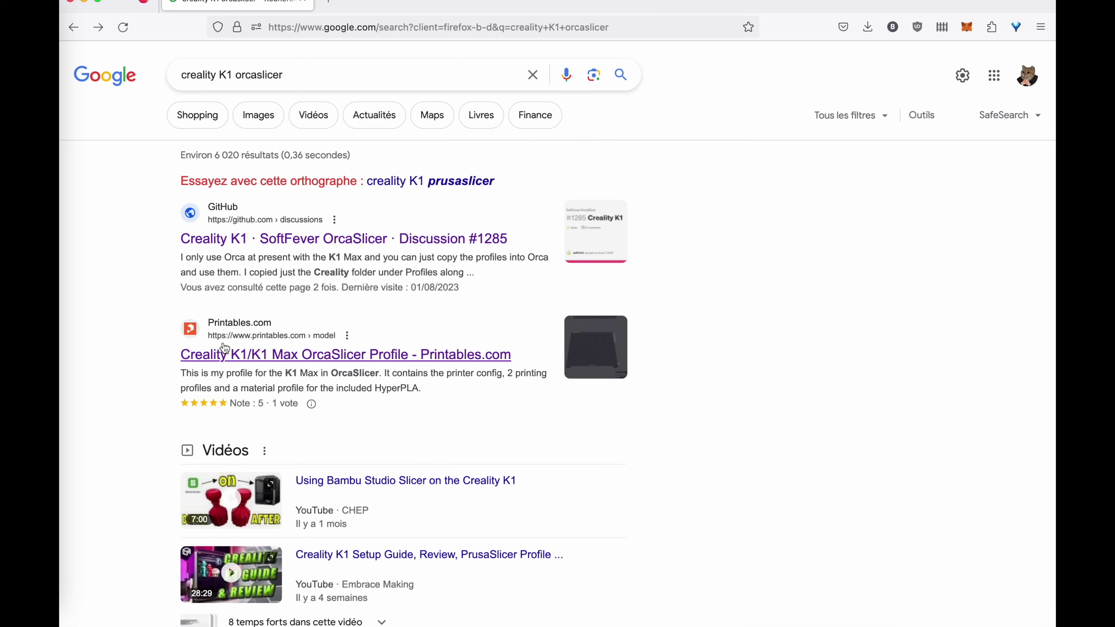
Step: Open the Creality K1/K1 Max OrcaSlicer Profile page on Printables from the search results and look through it
{"action": "left_click", "coordinate": [277, 355]}
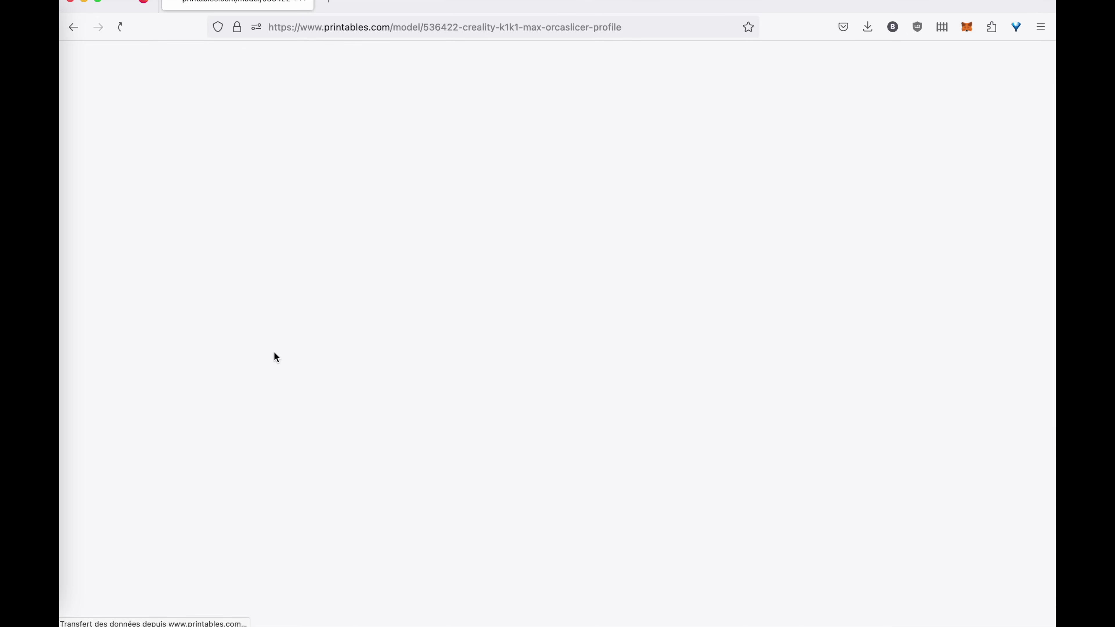
{"action": "scroll", "coordinate": [274, 354], "scroll_direction": "down", "scroll_amount": 5}
{"action": "left_click", "coordinate": [276, 351]}
{"action": "scroll", "coordinate": [245, 370], "scroll_direction": "down", "scroll_amount": 7}
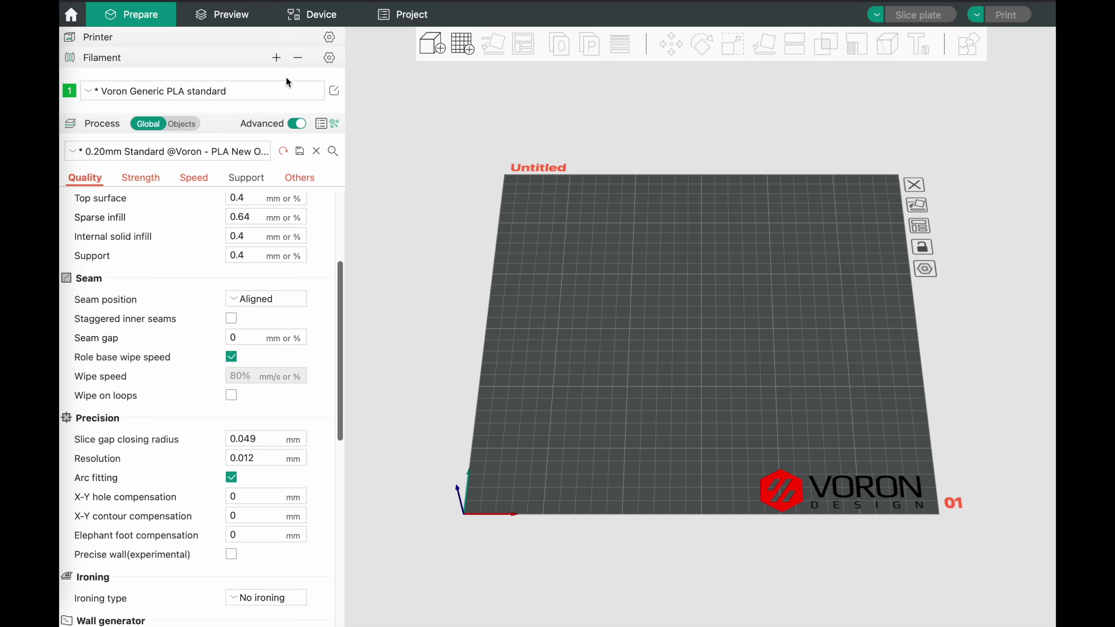
Step: Switch to OrcaSlicer and import the four JSON configs from the K1 Max Orca Configs folder in Downloads
{"action": "left_click", "coordinate": [132, 1]}
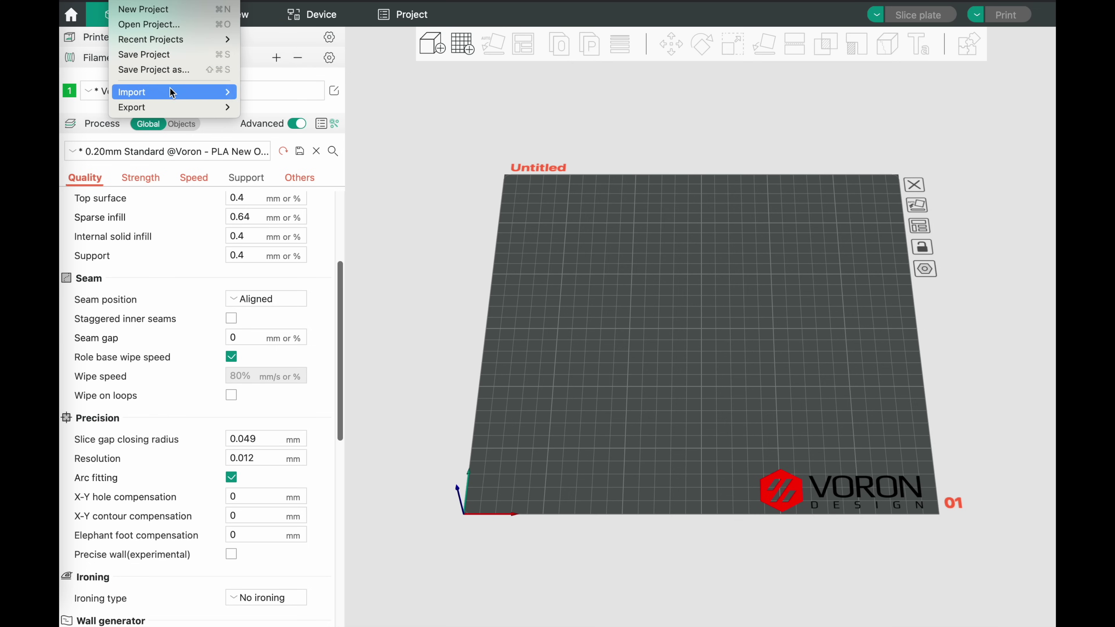
{"action": "mouse_move", "coordinate": [170, 91]}
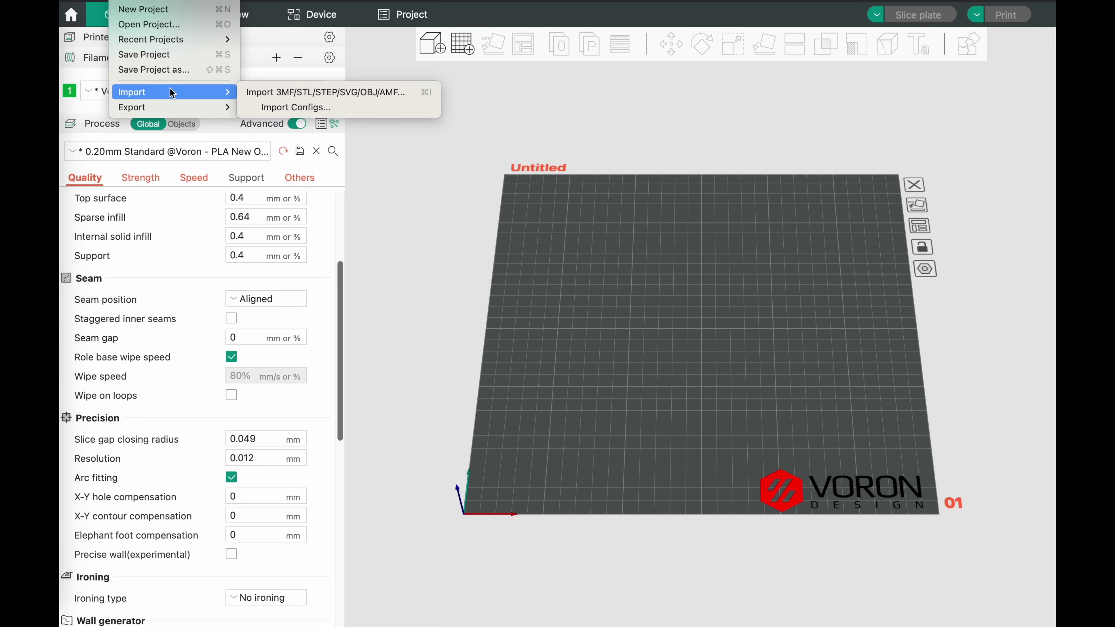
{"action": "left_click", "coordinate": [267, 108]}
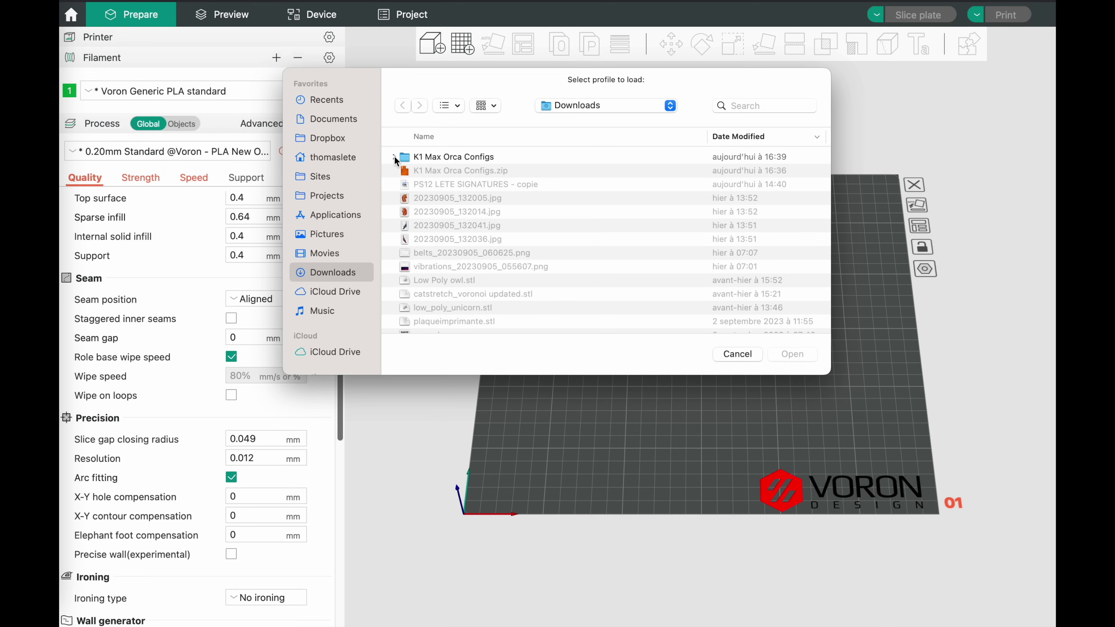
{"action": "left_click", "coordinate": [394, 159]}
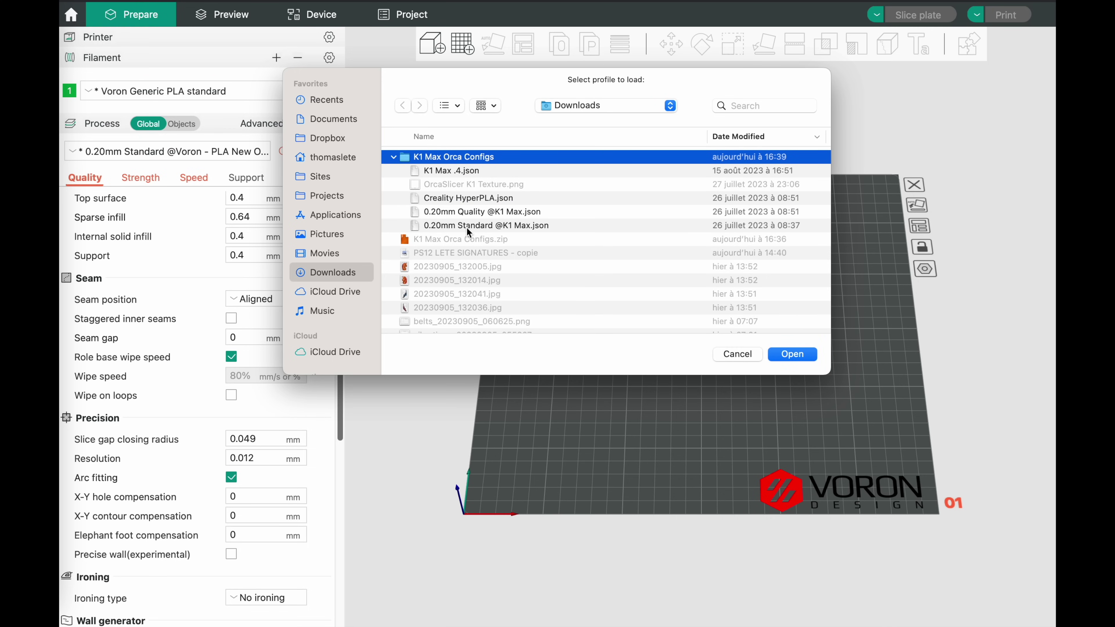
{"action": "left_click", "coordinate": [464, 175]}
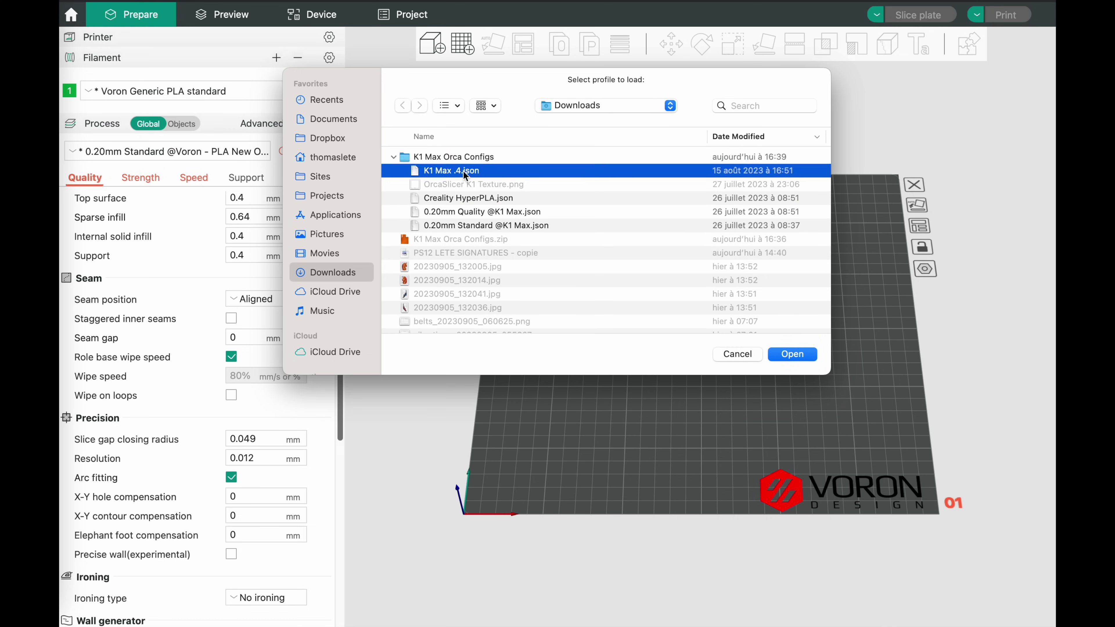
{"action": "left_click", "coordinate": [461, 228], "text": "shift"}
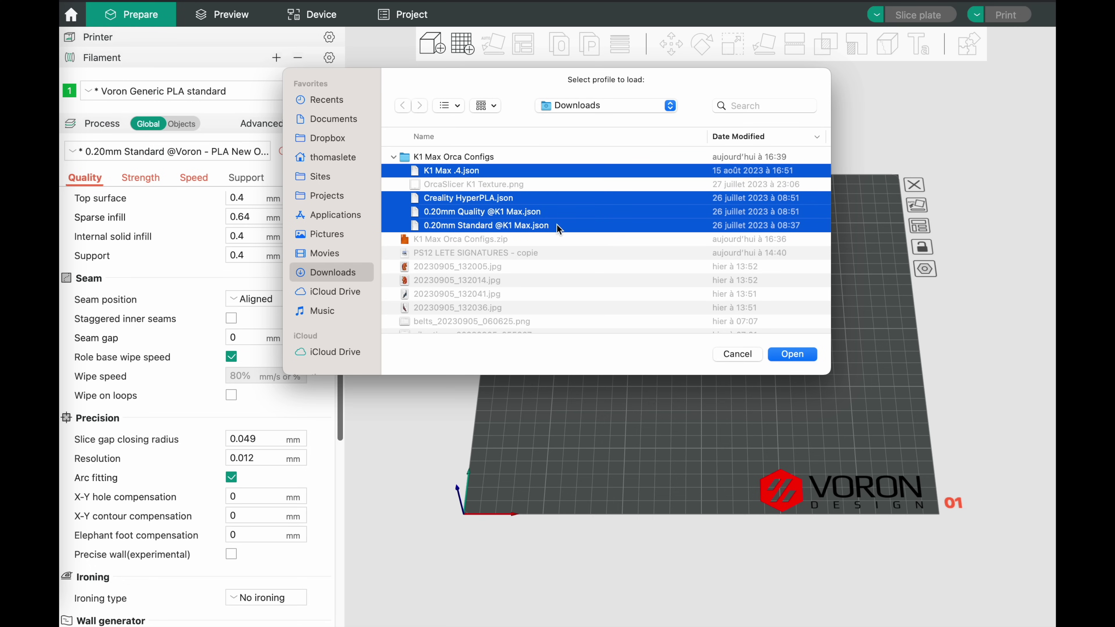
{"action": "left_click", "coordinate": [802, 359]}
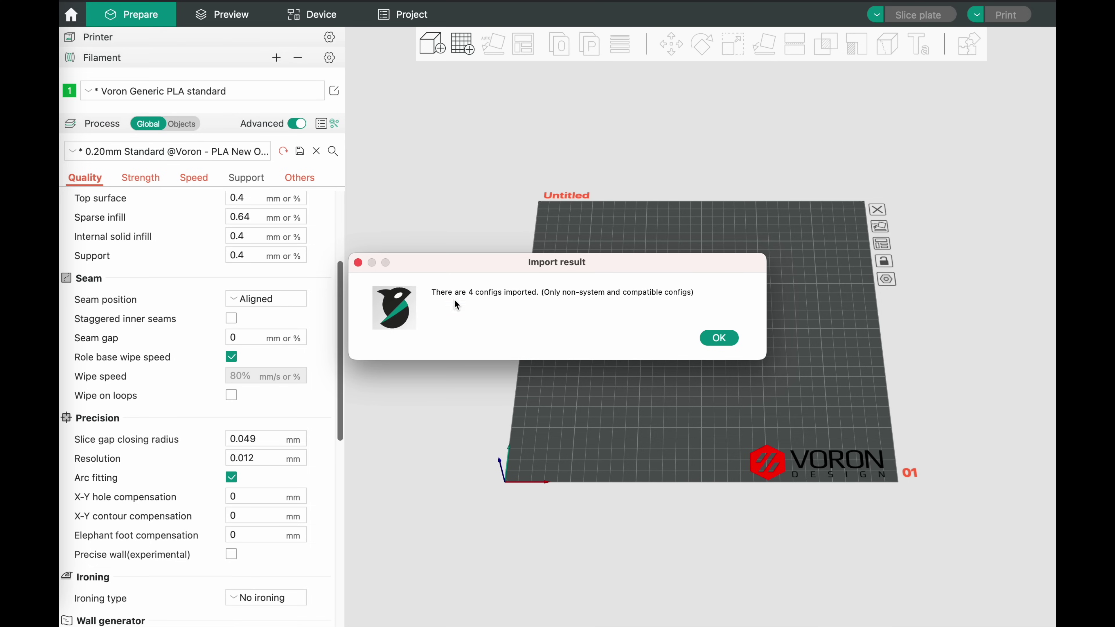
{"action": "left_click", "coordinate": [730, 338]}
Step: Switch the printer to the K1 Max .4 preset and look over its filament presets and its quality and strength settings
{"action": "left_click", "coordinate": [255, 35]}
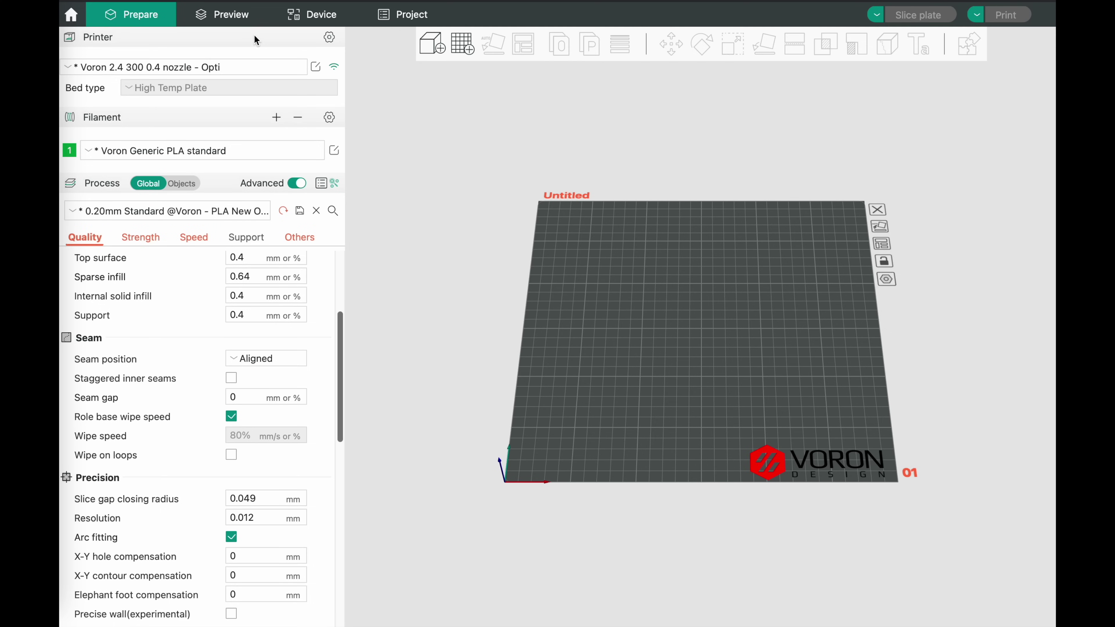
{"action": "left_click", "coordinate": [160, 67]}
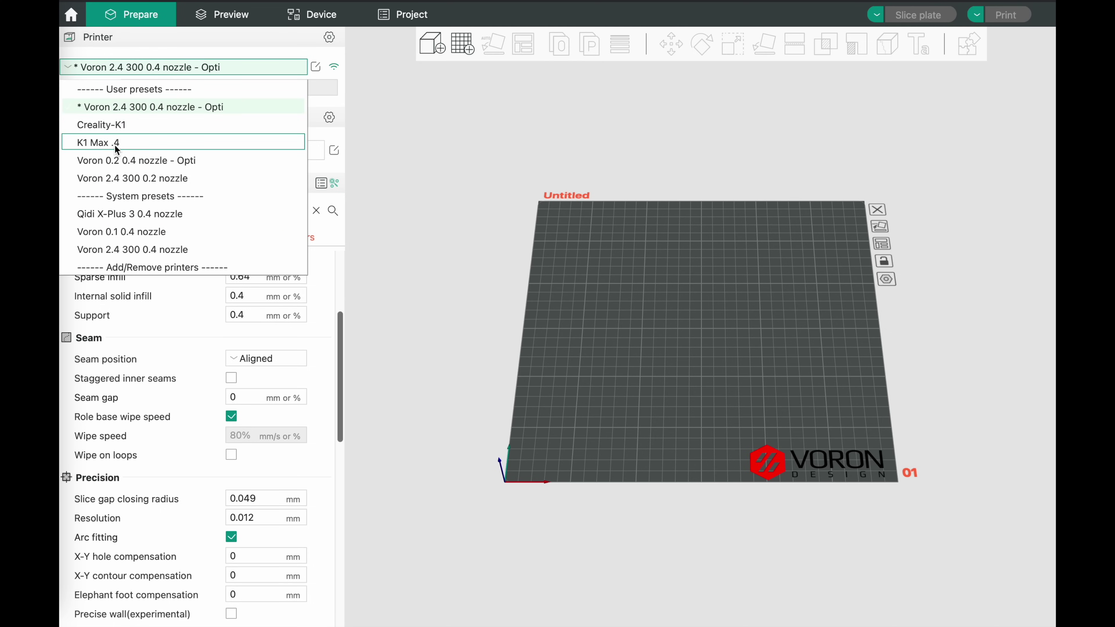
{"action": "left_click", "coordinate": [107, 143]}
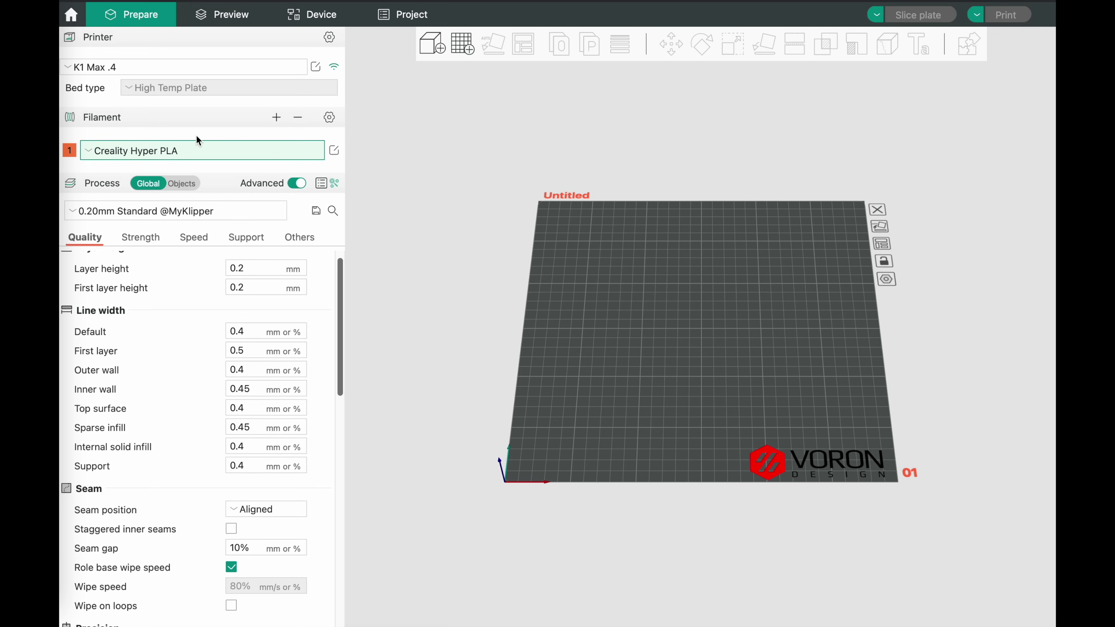
{"action": "left_click", "coordinate": [186, 151]}
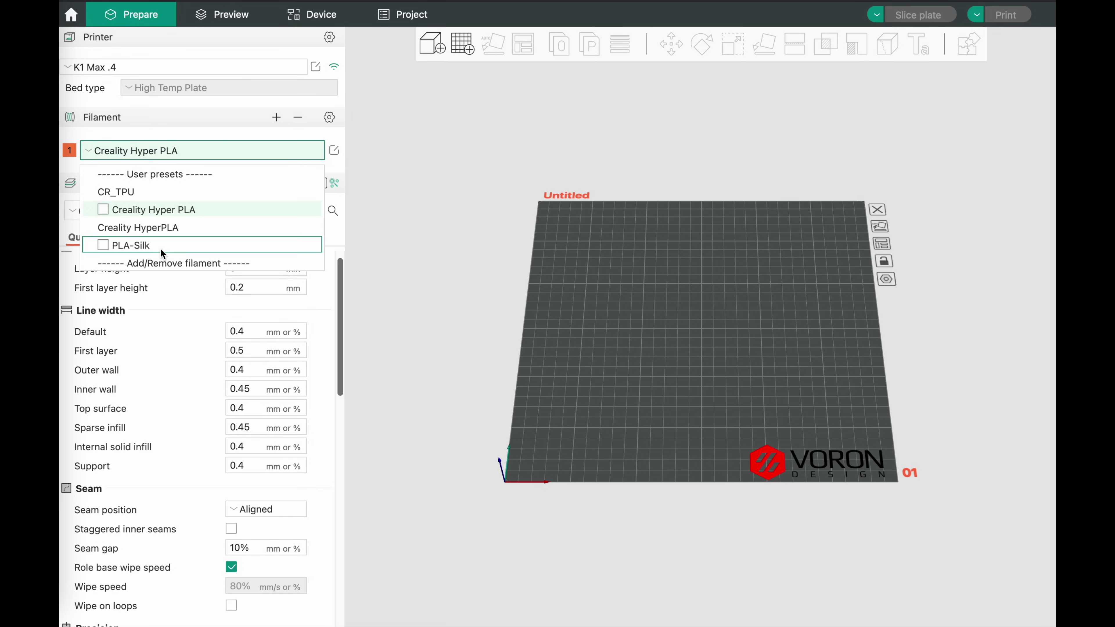
{"action": "left_click", "coordinate": [400, 201]}
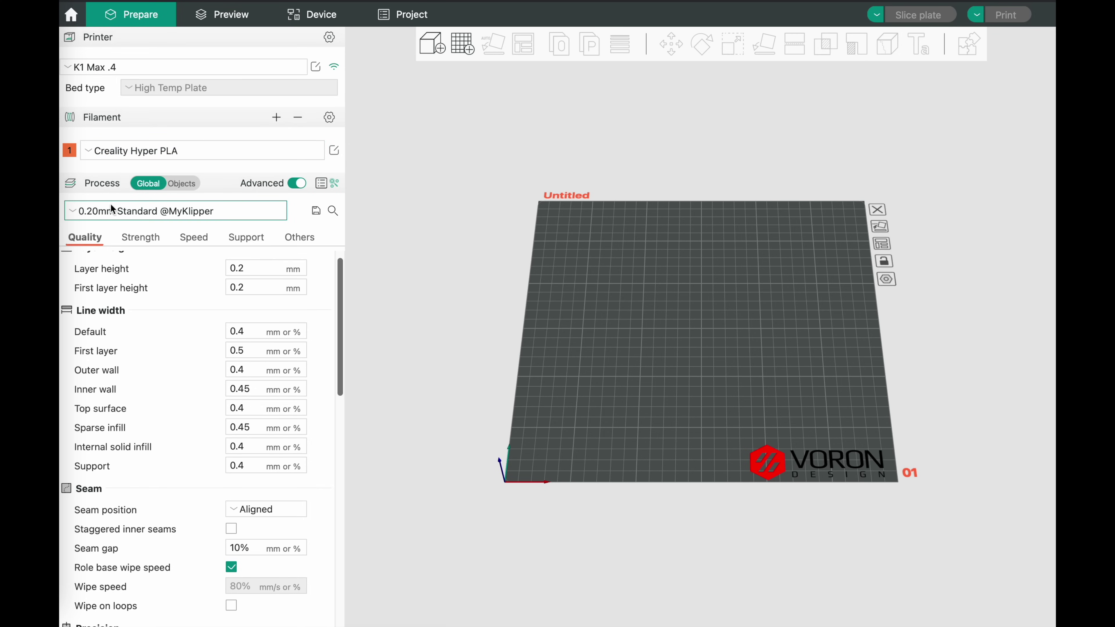
{"action": "scroll", "coordinate": [175, 387], "scroll_direction": "up", "scroll_amount": 1}
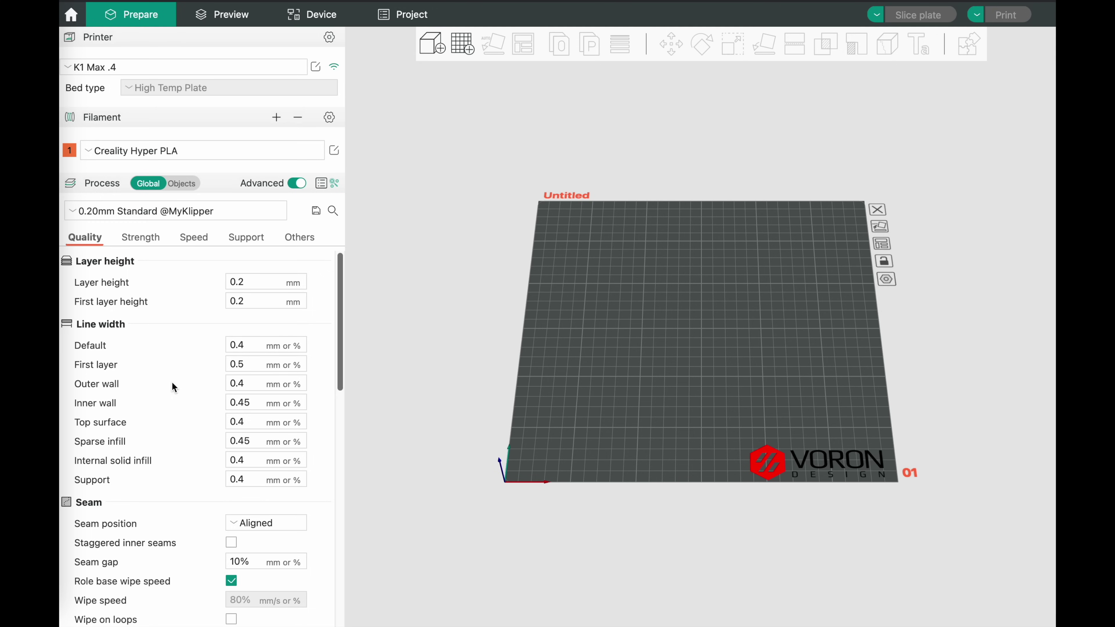
{"action": "left_click", "coordinate": [139, 239]}
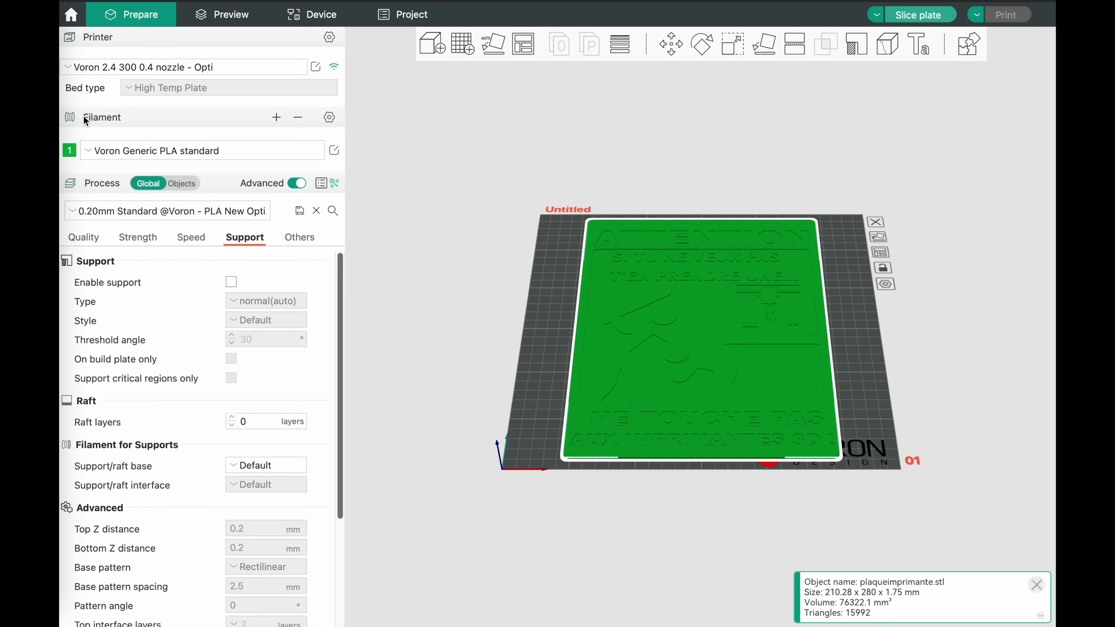
Step: Look at the available filament presets, keep Voron Generic PLA standard, and change the first filament's color to yellow
{"action": "left_click", "coordinate": [149, 152]}
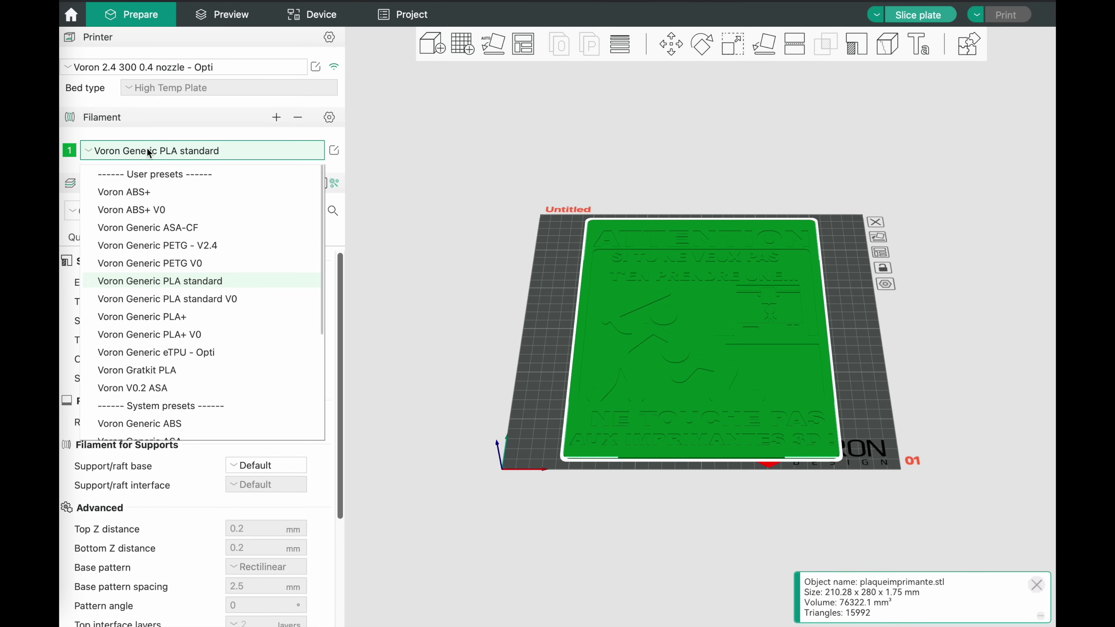
{"action": "left_click", "coordinate": [147, 154]}
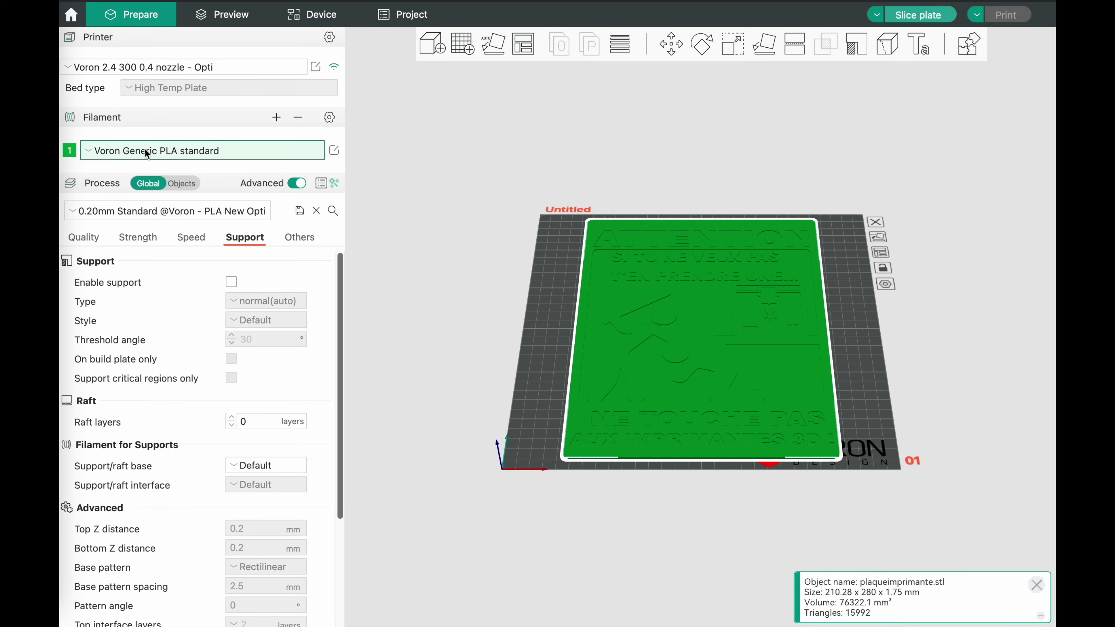
{"action": "left_click", "coordinate": [69, 150]}
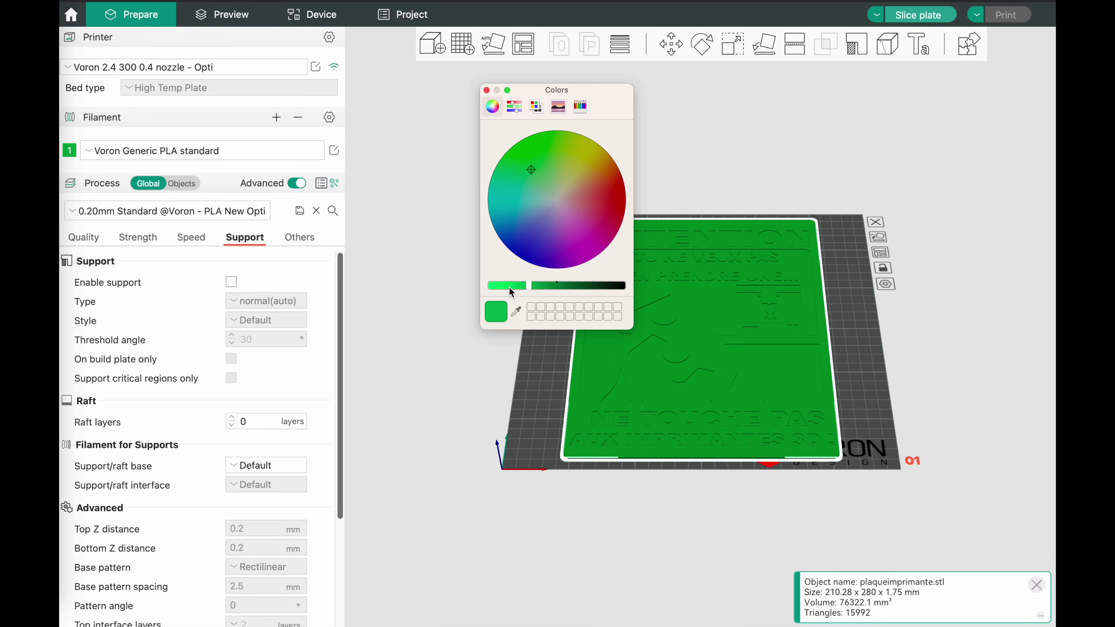
{"action": "left_click", "coordinate": [599, 145]}
{"action": "left_click", "coordinate": [528, 284]}
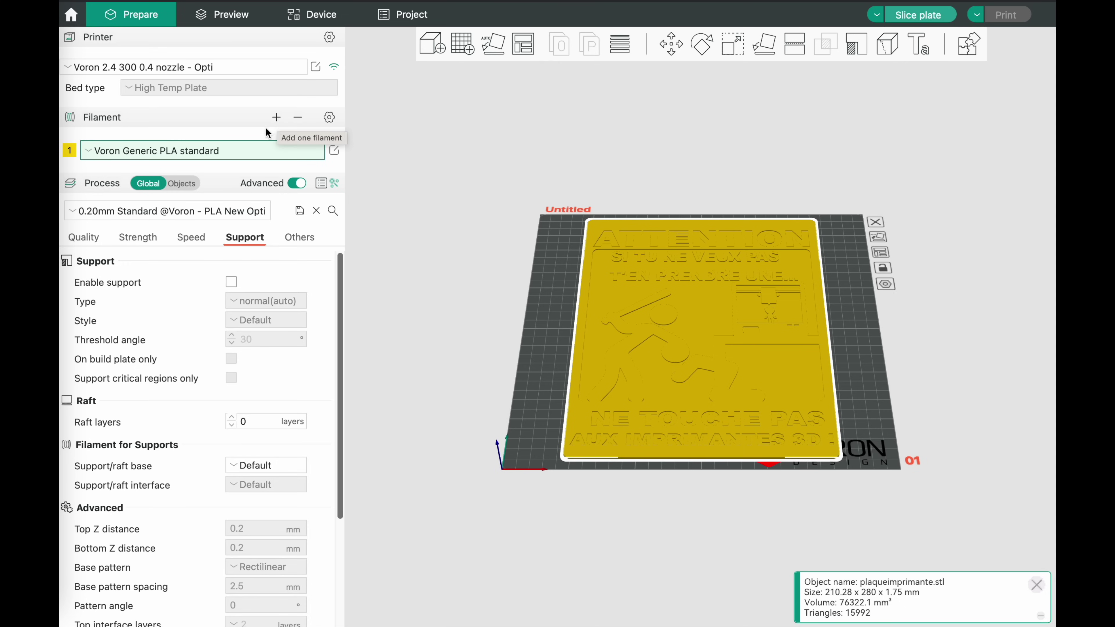
Step: Add a second filament, keep its Voron Generic PLA standard preset, and set its color to black
{"action": "left_click", "coordinate": [276, 117]}
{"action": "left_click", "coordinate": [250, 151]}
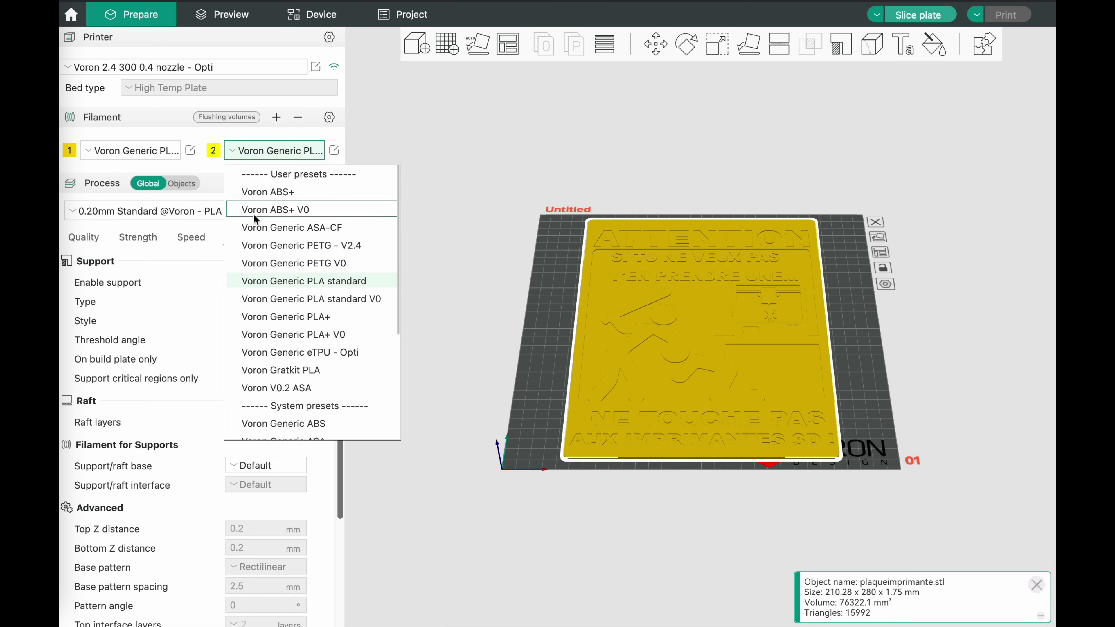
{"action": "left_click", "coordinate": [245, 152]}
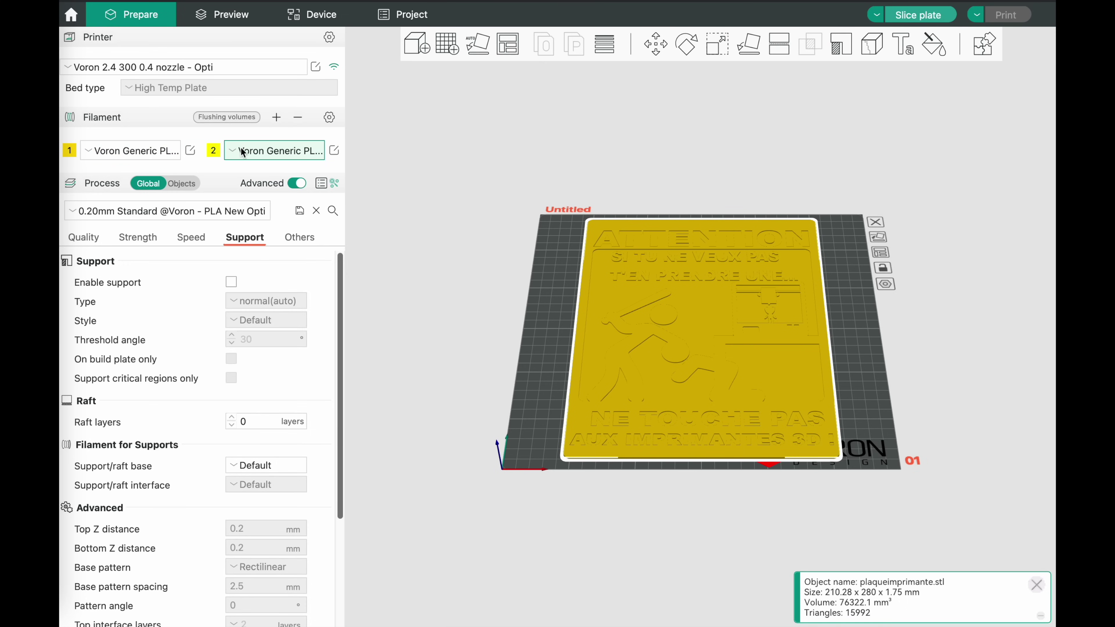
{"action": "left_click", "coordinate": [214, 151]}
{"action": "left_click_drag", "start_coordinate": [491, 286], "coordinate": [625, 286]}
{"action": "left_click", "coordinate": [486, 90]}
Step: Slice the plaque, insert a change to Filament 2 at layer 5 (height 1.00 mm), and slice again to view the two-color result
{"action": "left_click", "coordinate": [933, 17]}
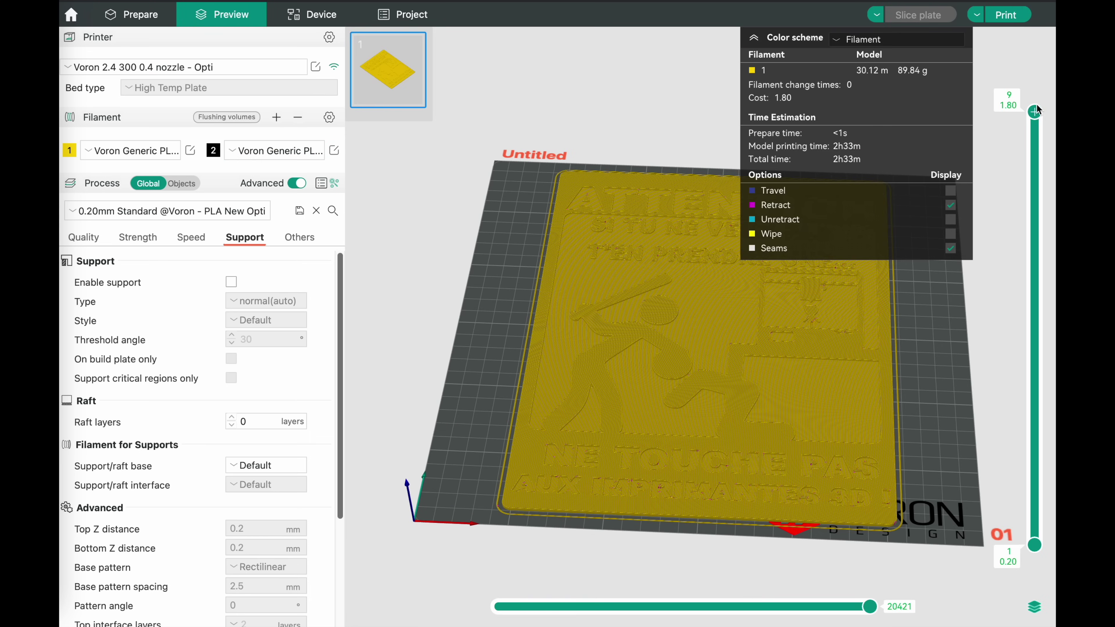
{"action": "left_click_drag", "start_coordinate": [1035, 112], "coordinate": [1036, 318]}
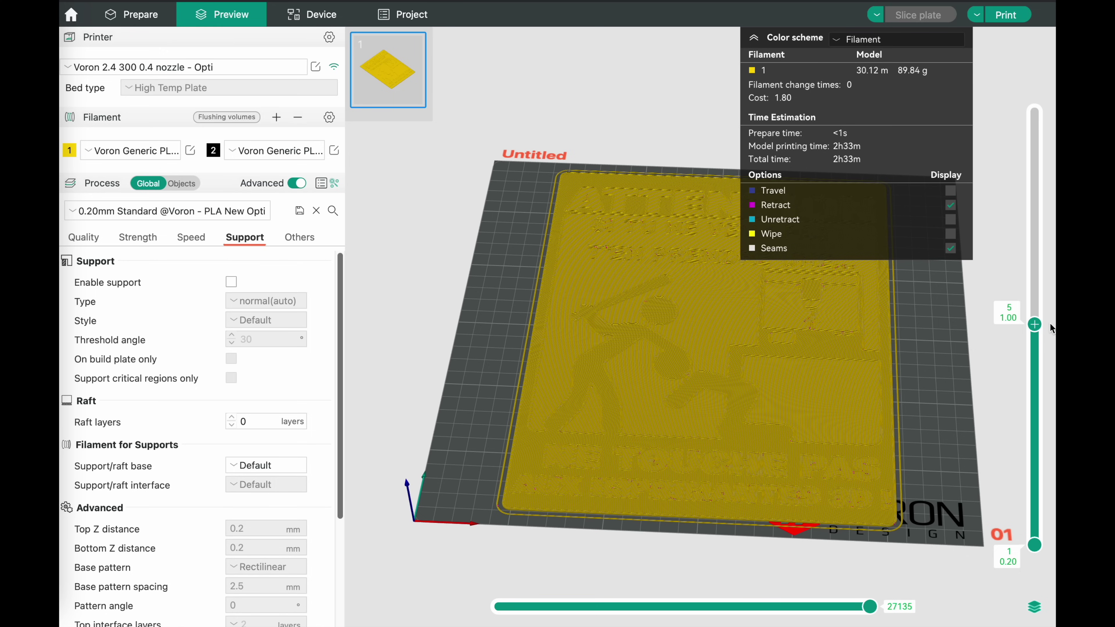
{"action": "right_click", "coordinate": [1035, 325]}
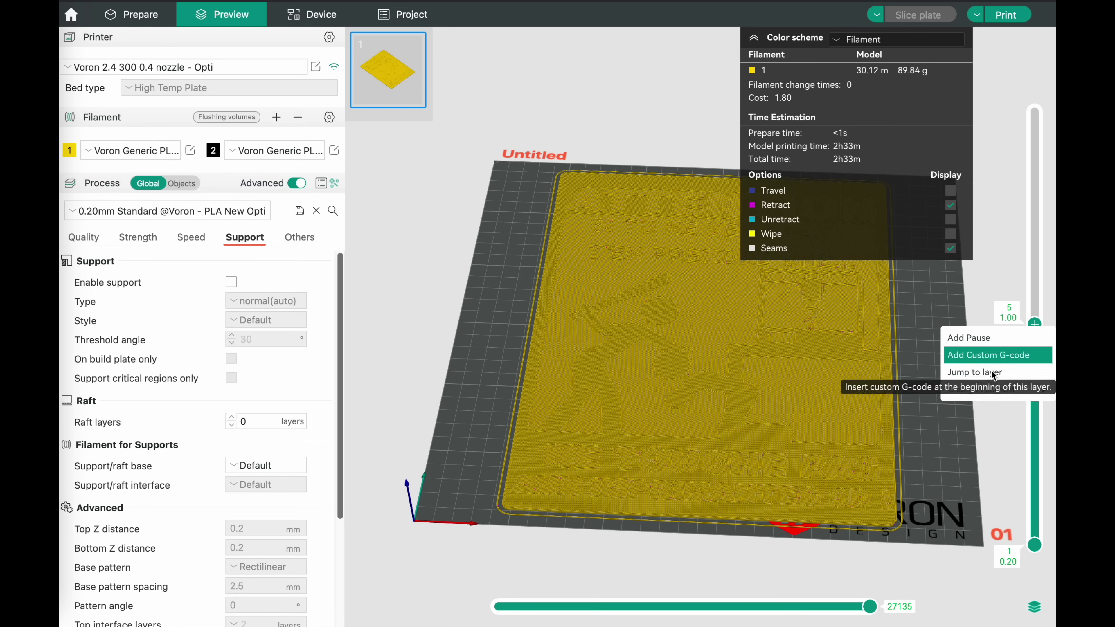
{"action": "mouse_move", "coordinate": [982, 391]}
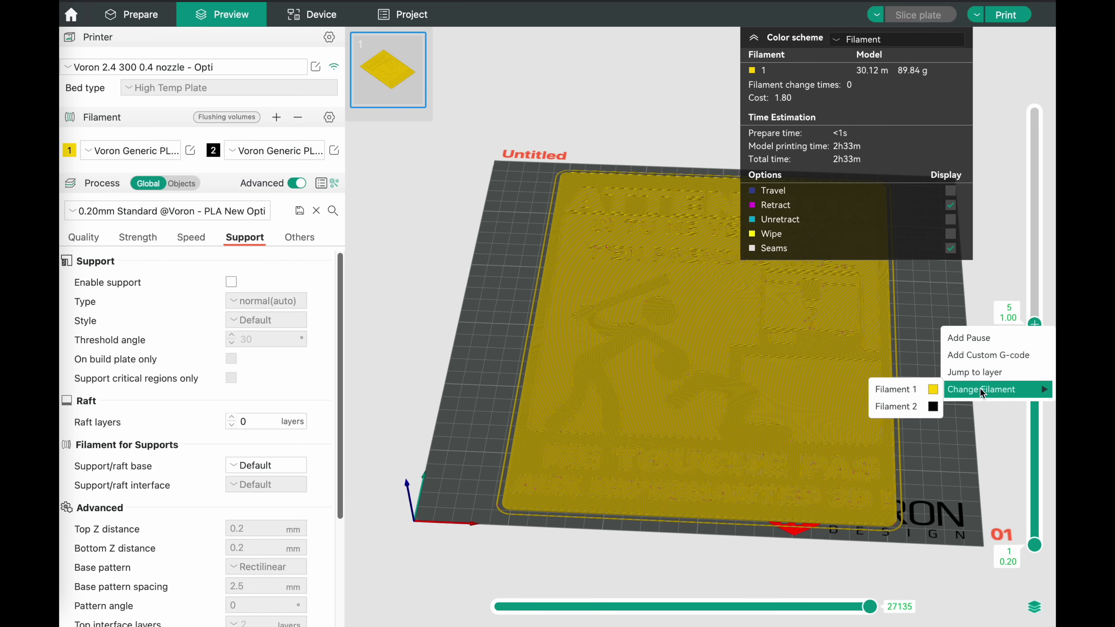
{"action": "left_click", "coordinate": [891, 408]}
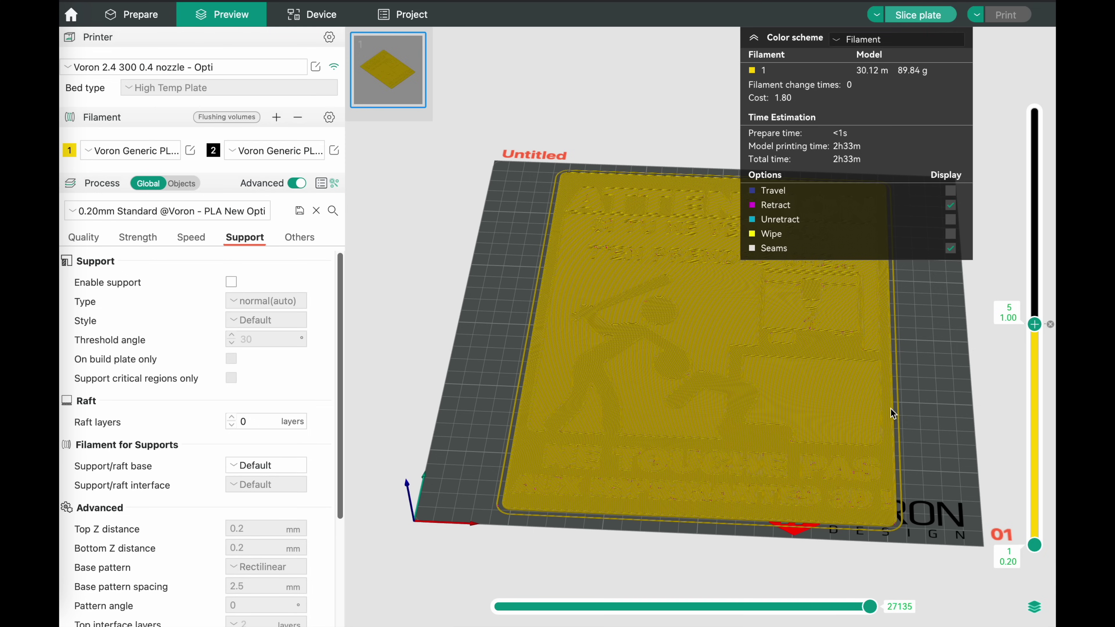
{"action": "mouse_move", "coordinate": [934, 351]}
{"action": "left_mouse_down"}
{"action": "mouse_move", "coordinate": [919, 350]}
{"action": "mouse_move", "coordinate": [942, 358]}
{"action": "left_mouse_up"}
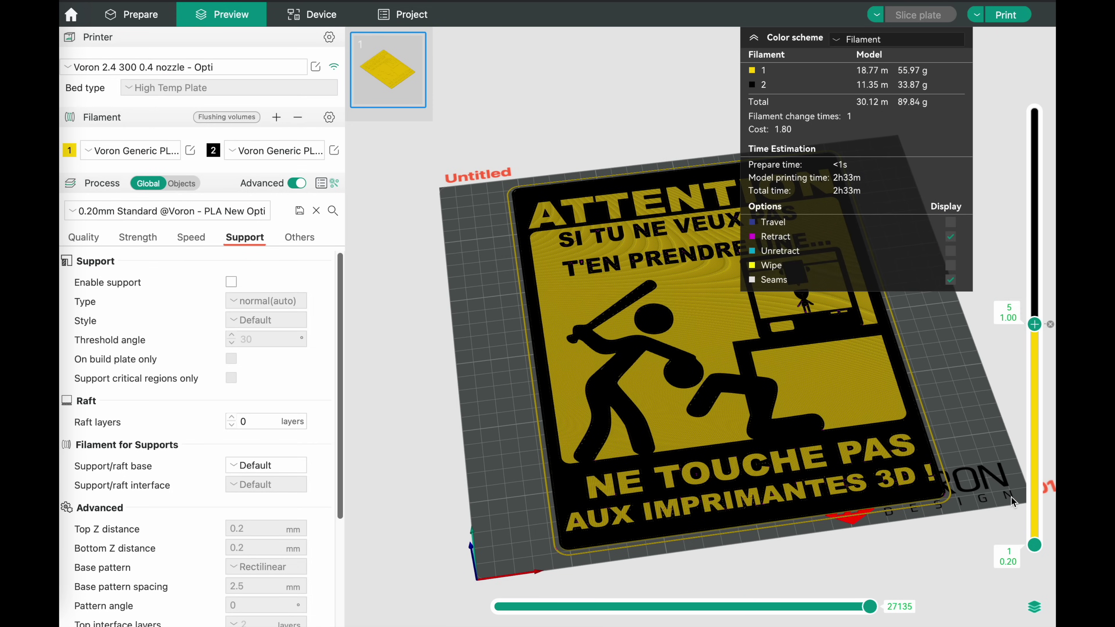